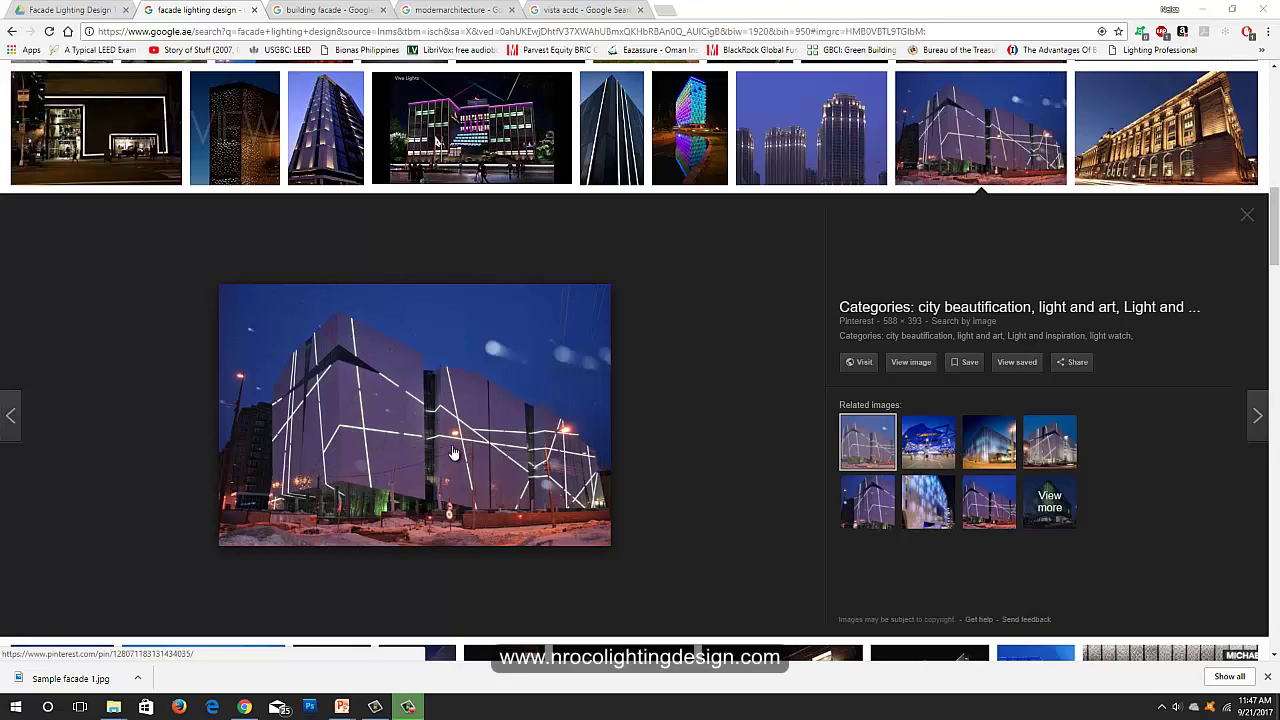
Step: Browse the facade lighting design image results and preview the twin towers with diagonal light lines and the building with a lit roofline
{"action": "scroll", "coordinate": [787, 484], "scroll_direction": "up", "scroll_amount": 3}
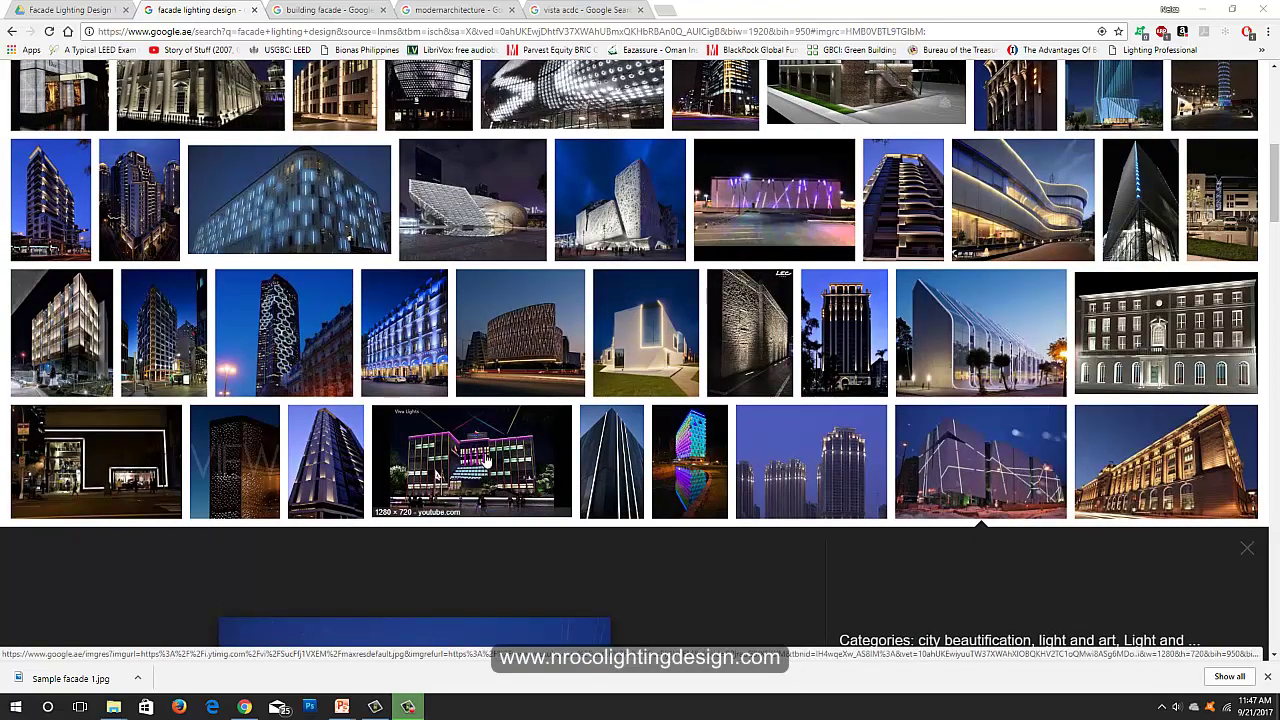
{"action": "scroll", "coordinate": [484, 459], "scroll_direction": "up", "scroll_amount": 4}
{"action": "scroll", "coordinate": [412, 434], "scroll_direction": "down", "scroll_amount": 3}
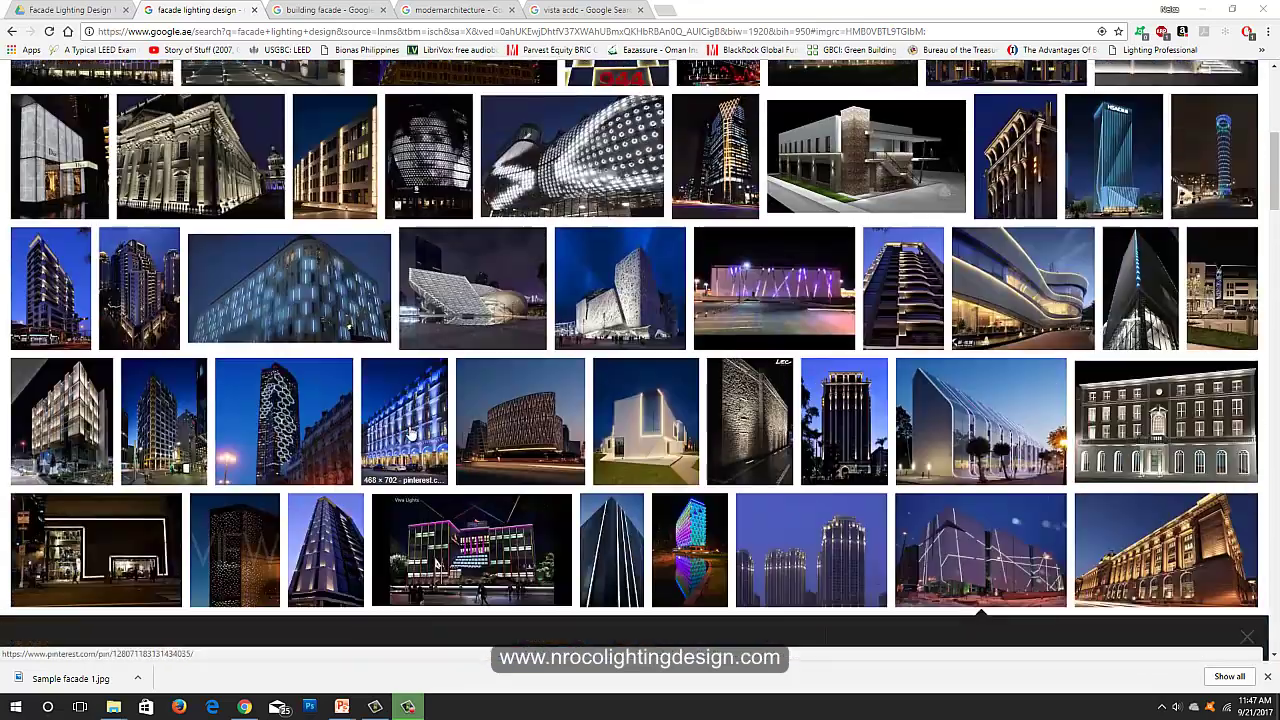
{"action": "scroll", "coordinate": [412, 434], "scroll_direction": "down", "scroll_amount": 6}
{"action": "scroll", "coordinate": [440, 470], "scroll_direction": "down", "scroll_amount": 2}
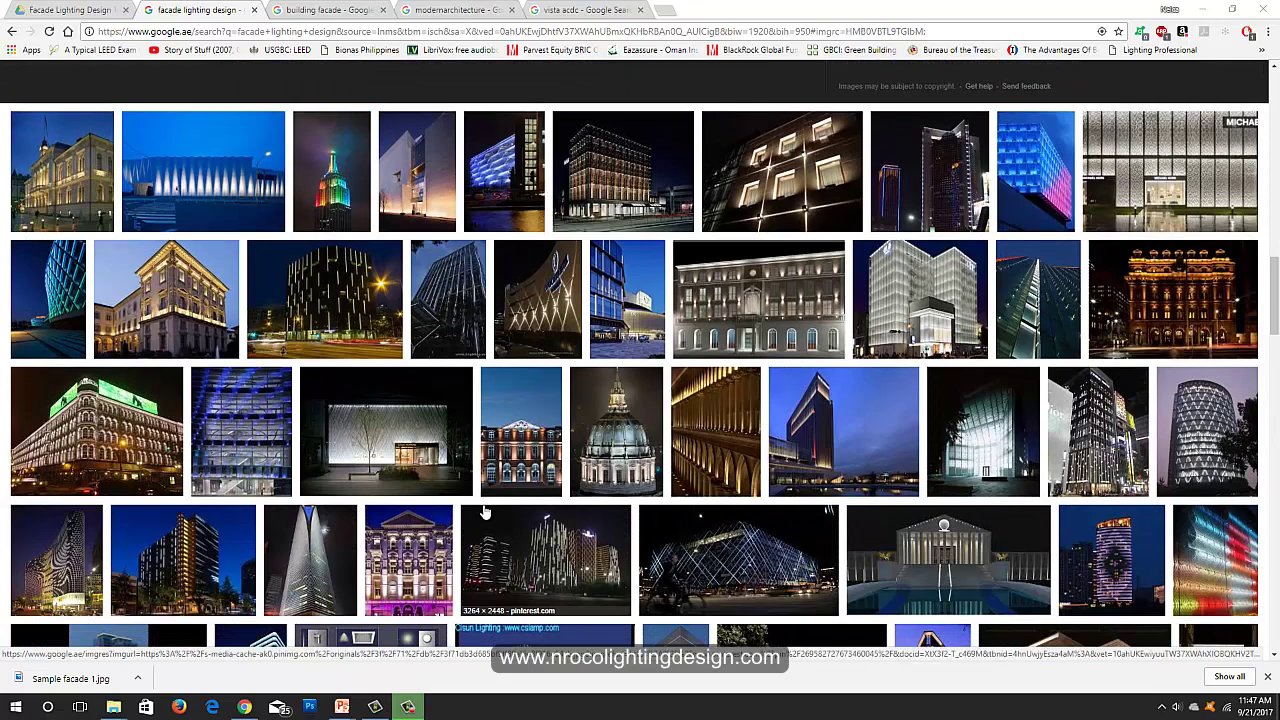
{"action": "scroll", "coordinate": [483, 512], "scroll_direction": "down", "scroll_amount": 3}
{"action": "scroll", "coordinate": [508, 511], "scroll_direction": "down", "scroll_amount": 1}
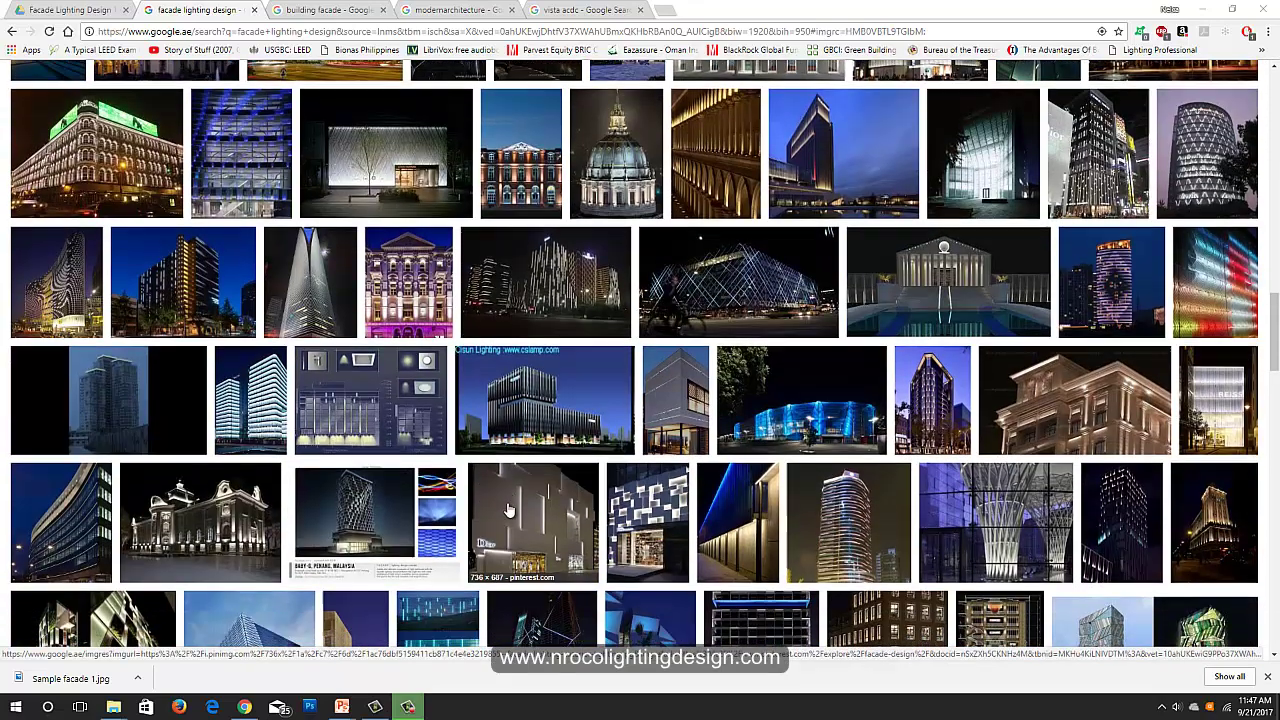
{"action": "scroll", "coordinate": [508, 511], "scroll_direction": "down", "scroll_amount": 2}
{"action": "left_click", "coordinate": [515, 518]}
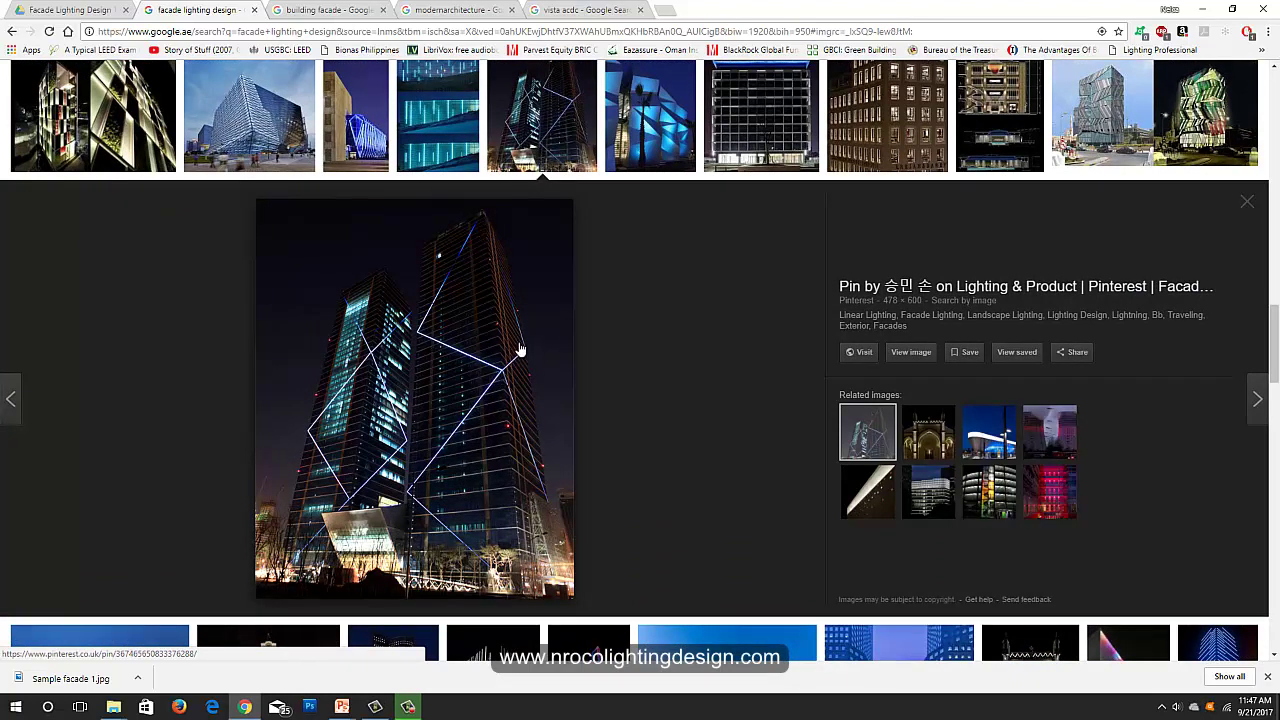
{"action": "key", "text": "Escape"}
{"action": "left_click", "coordinate": [137, 350]}
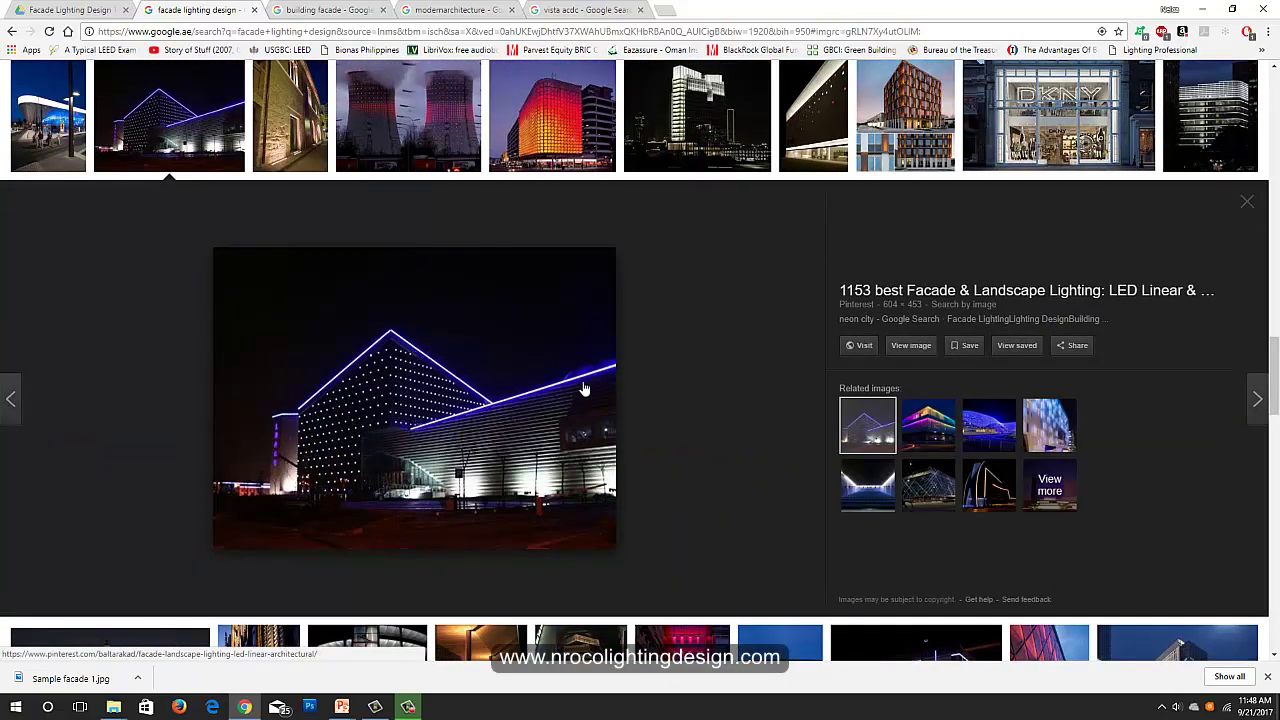
Step: Look further through the facade lighting results and preview the purple exterior facade crossed by white linear lights
{"action": "scroll", "coordinate": [740, 475], "scroll_direction": "down", "scroll_amount": 4}
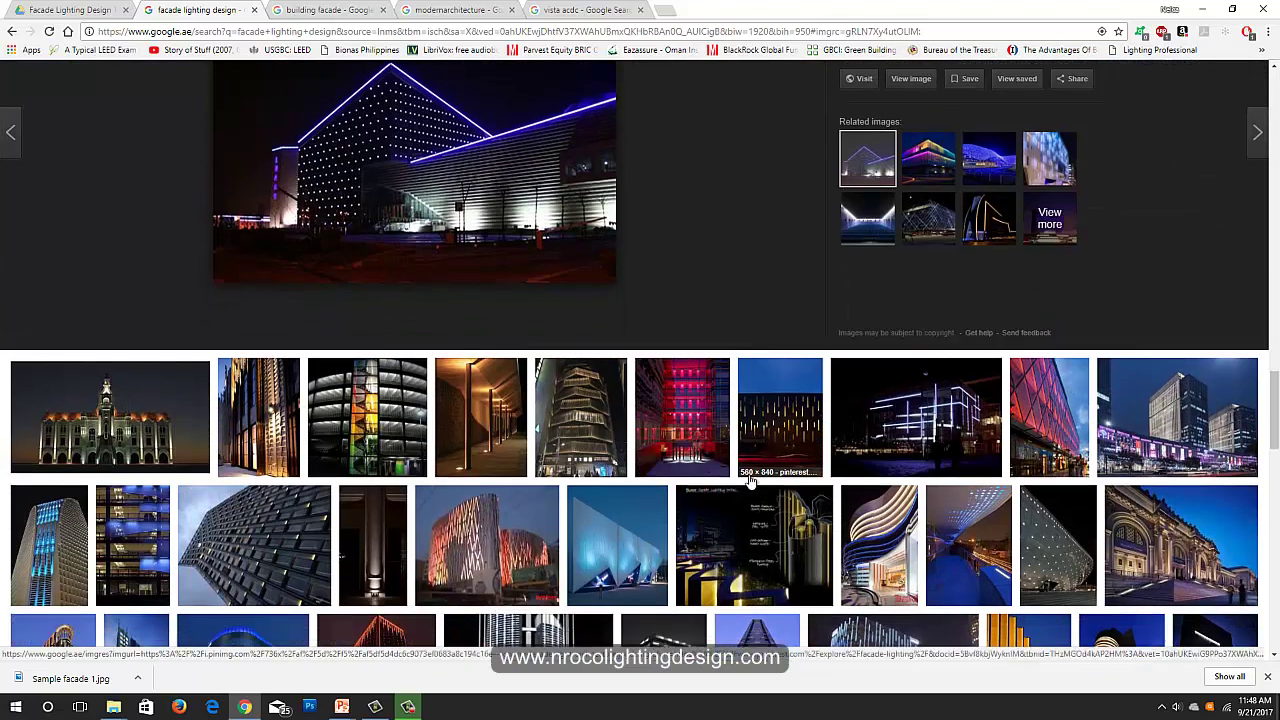
{"action": "scroll", "coordinate": [710, 477], "scroll_direction": "down", "scroll_amount": 3}
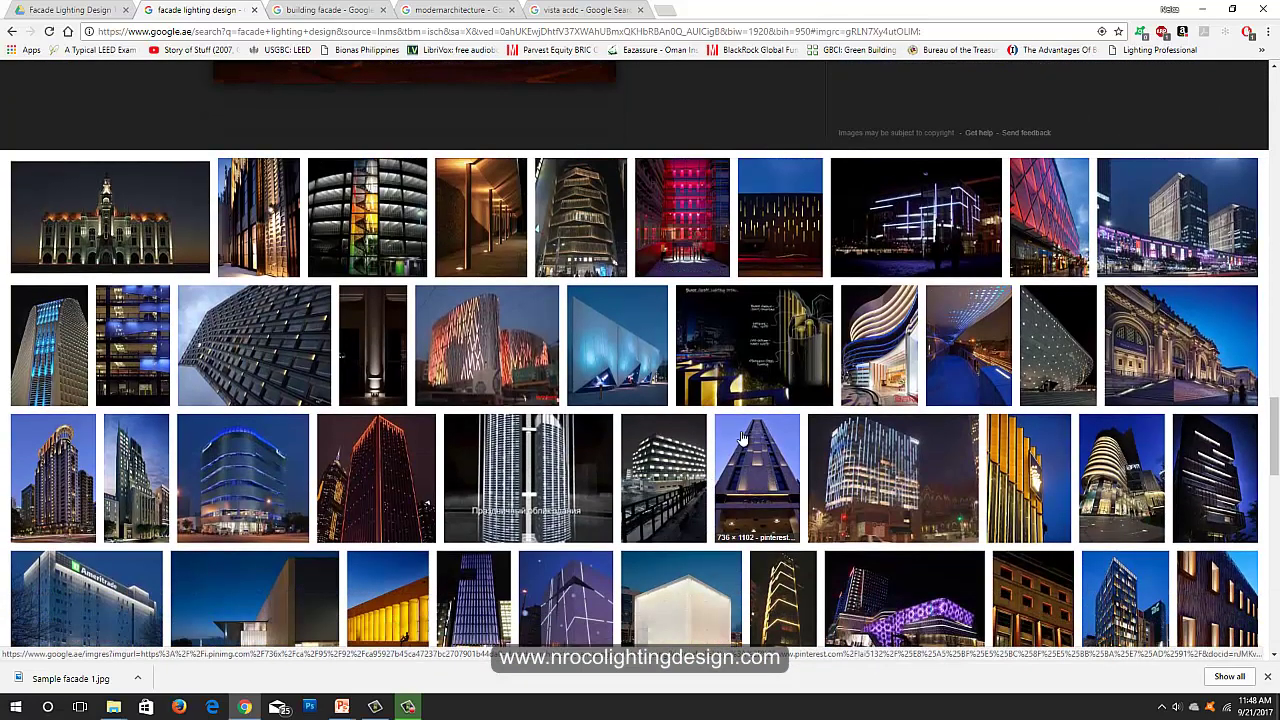
{"action": "scroll", "coordinate": [703, 410], "scroll_direction": "down", "scroll_amount": 4}
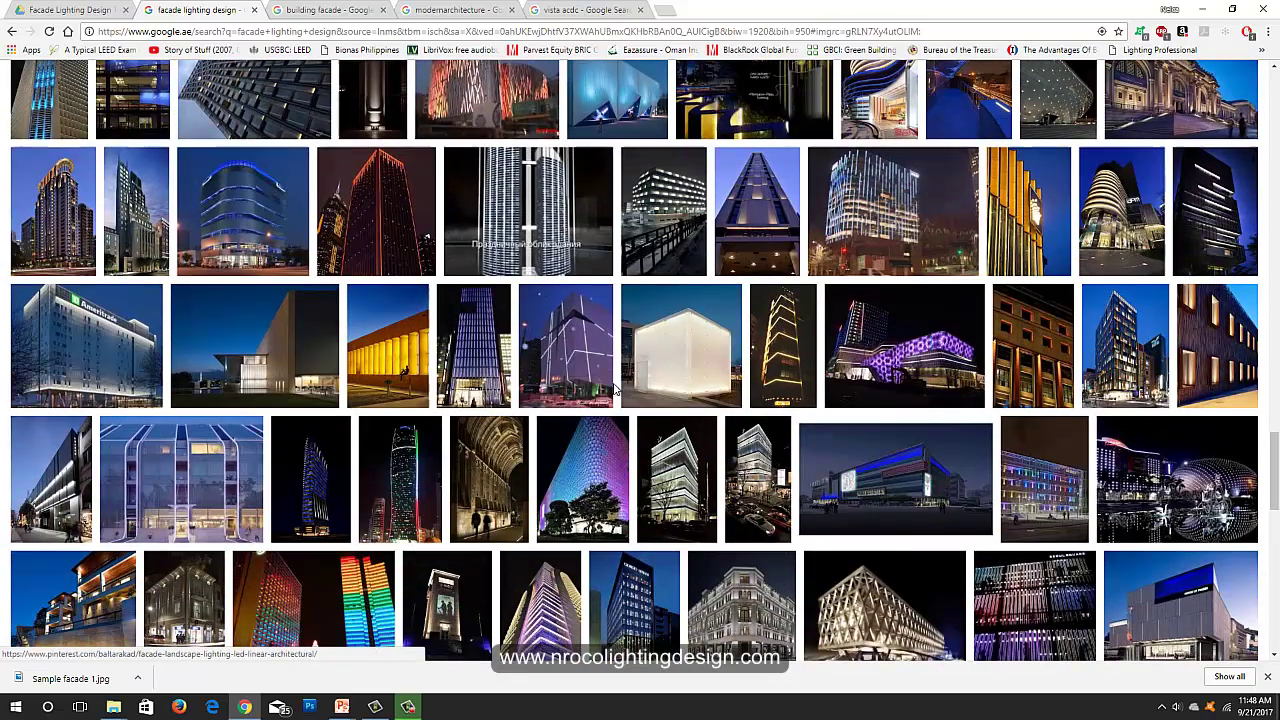
{"action": "left_click", "coordinate": [577, 358]}
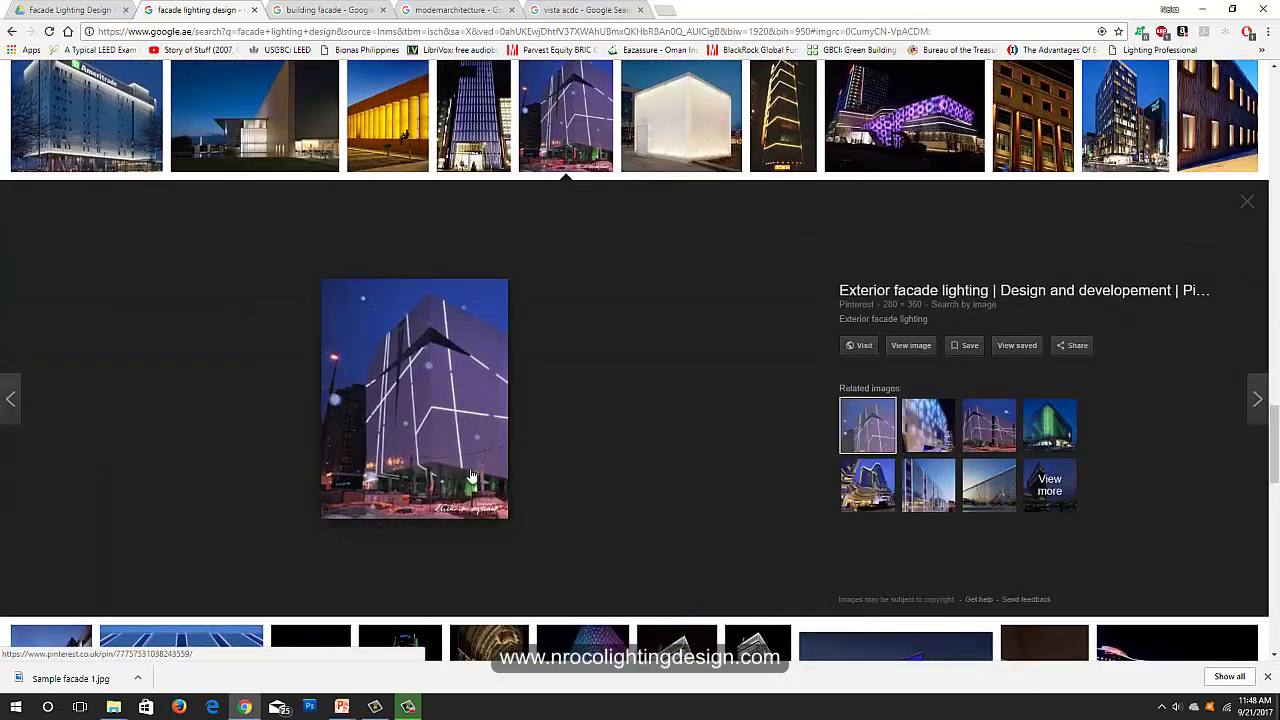
{"action": "scroll", "coordinate": [441, 412], "scroll_direction": "down", "scroll_amount": 4}
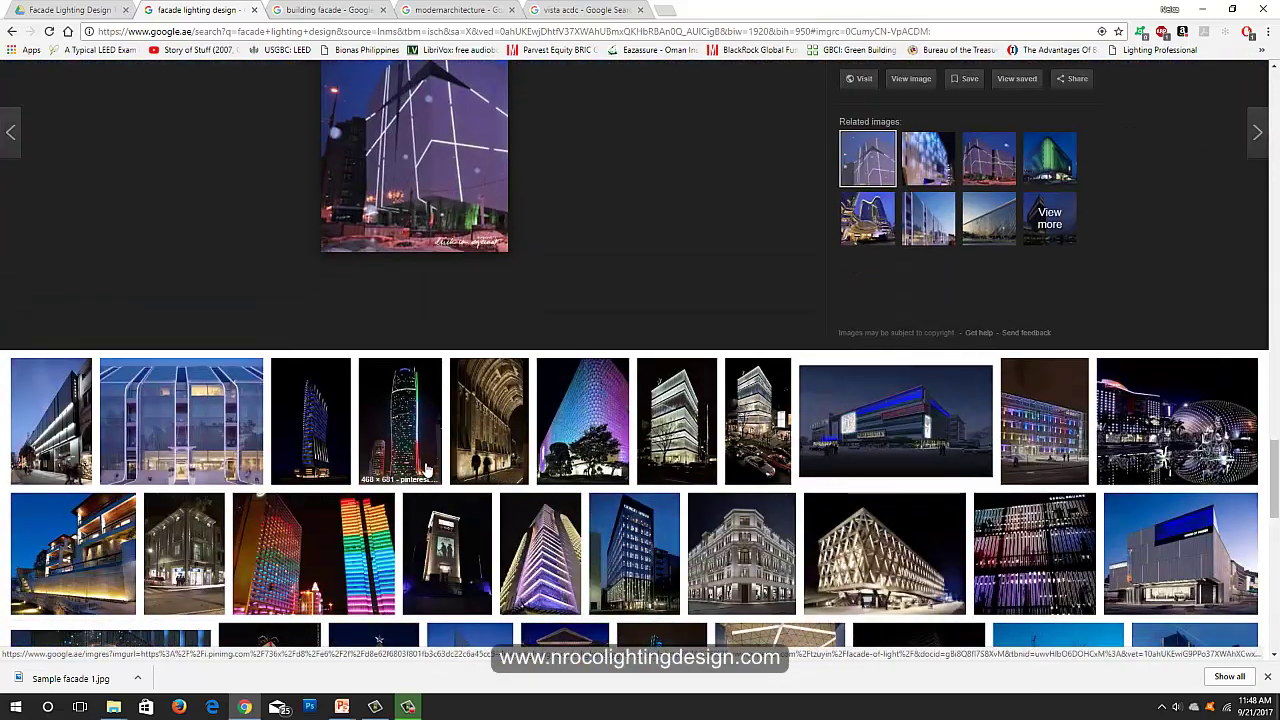
{"action": "scroll", "coordinate": [427, 470], "scroll_direction": "down", "scroll_amount": 5}
{"action": "scroll", "coordinate": [424, 470], "scroll_direction": "down", "scroll_amount": 3}
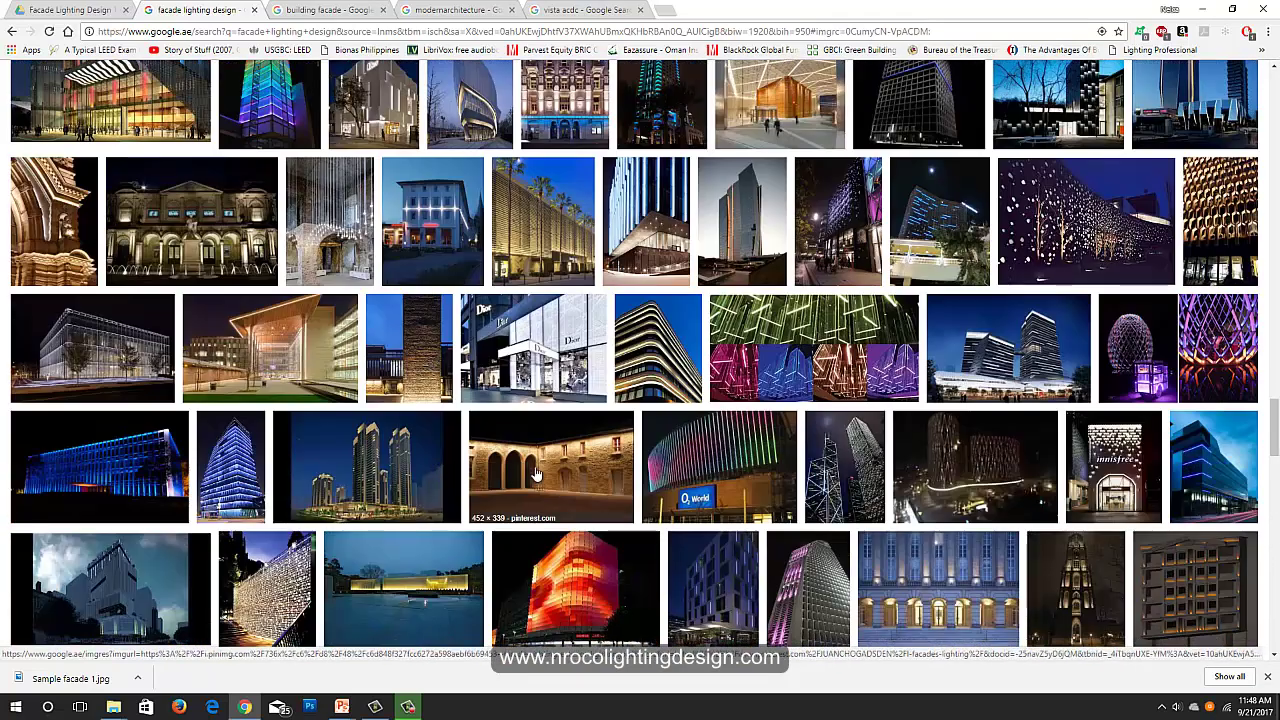
Step: Switch to the vista acdc image results and preview the Delta entrance photo and the white linear lighting profile
{"action": "left_click", "coordinate": [552, 9]}
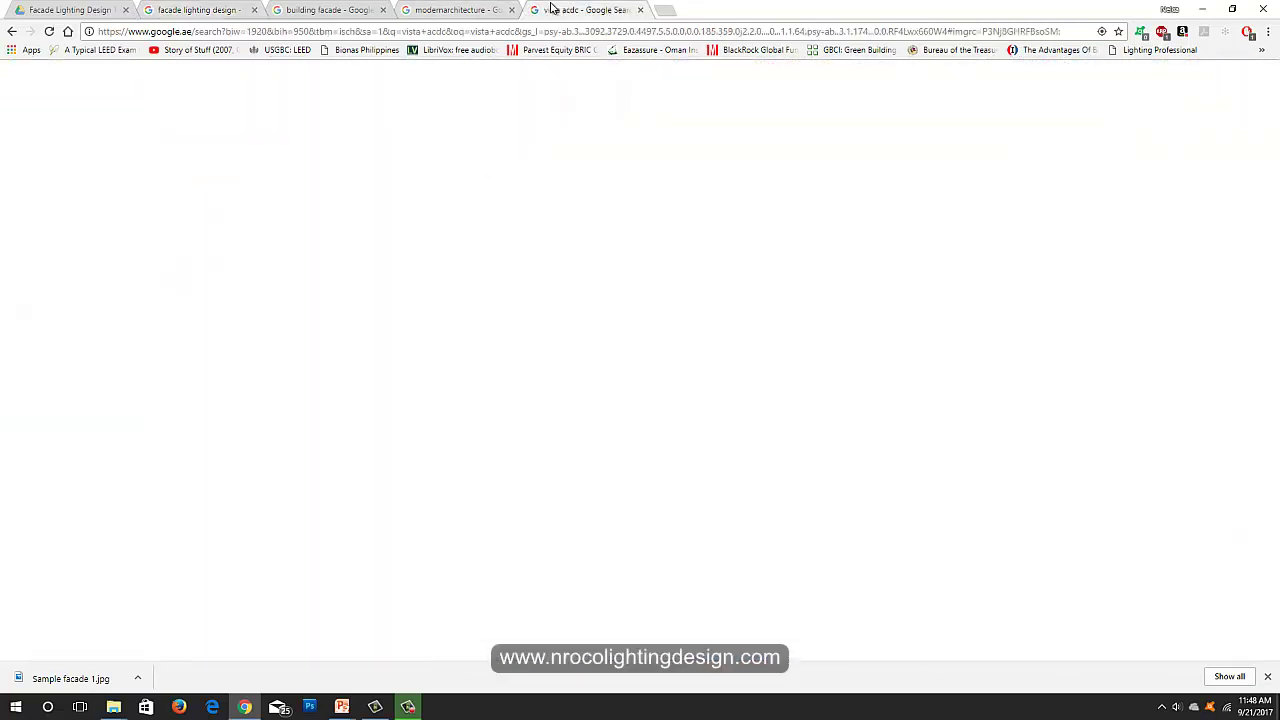
{"action": "scroll", "coordinate": [467, 318], "scroll_direction": "up", "scroll_amount": 2}
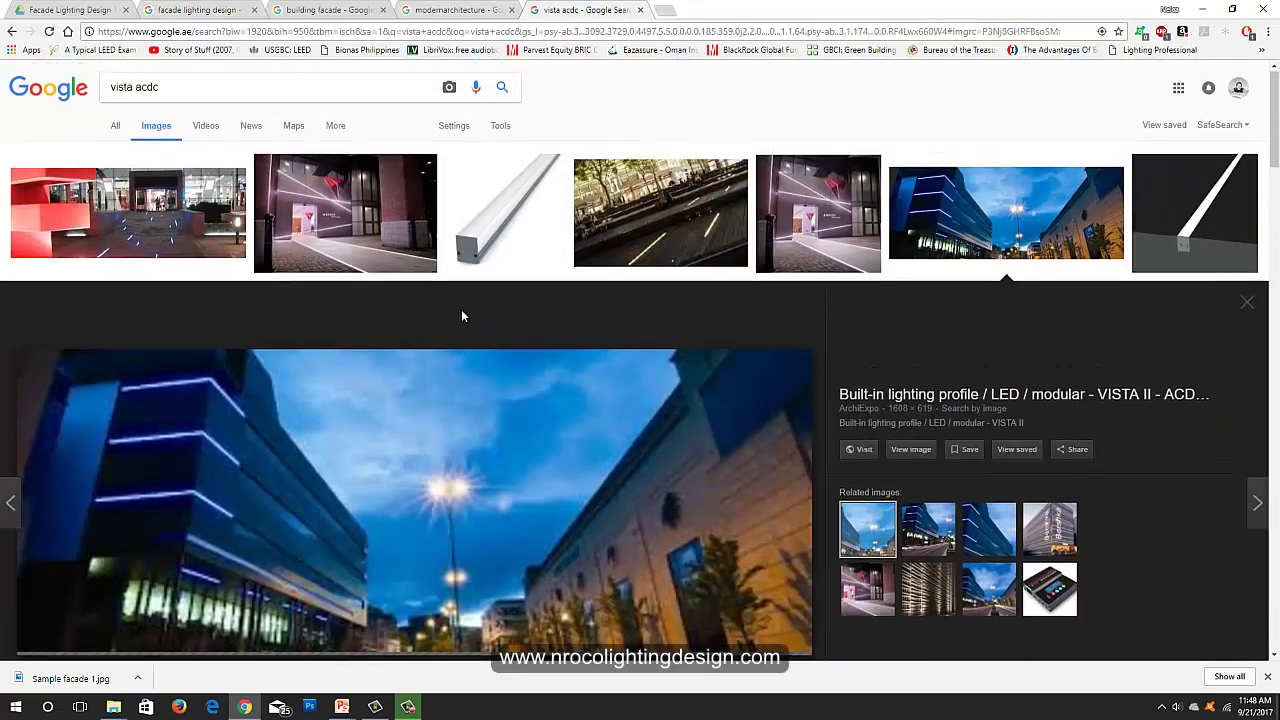
{"action": "left_click", "coordinate": [345, 212]}
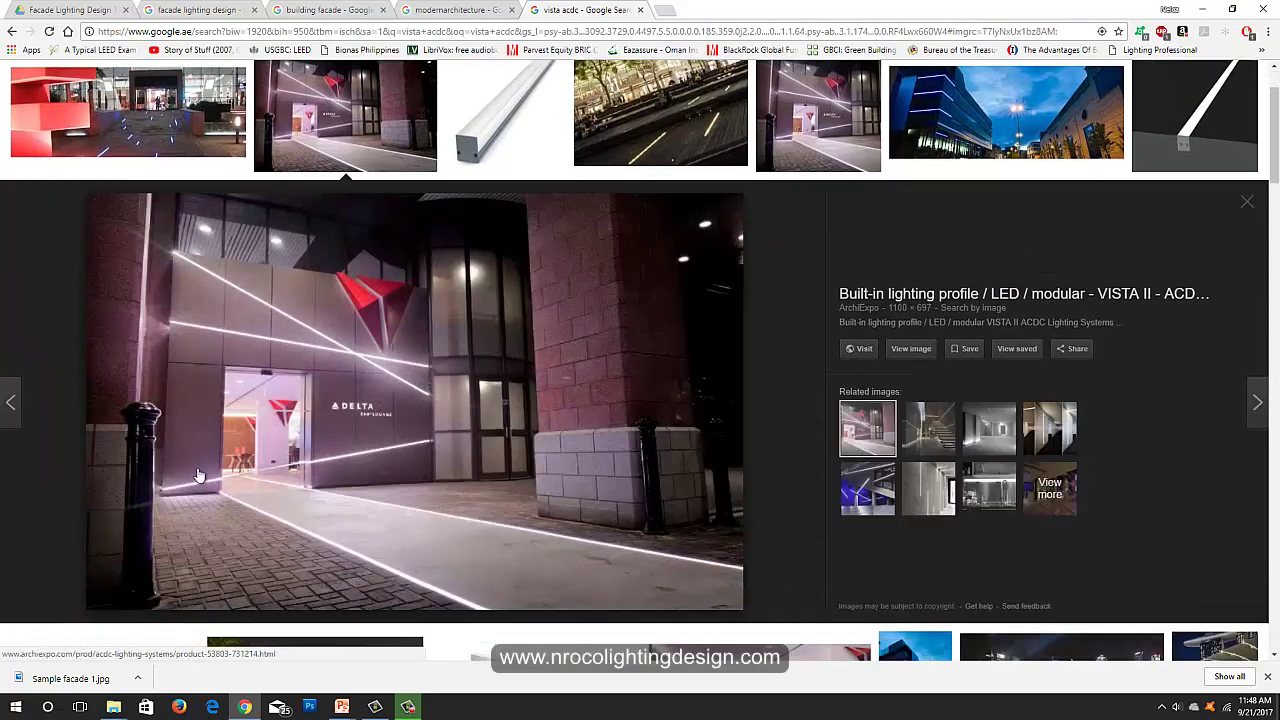
{"action": "scroll", "coordinate": [475, 398], "scroll_direction": "up", "scroll_amount": 2}
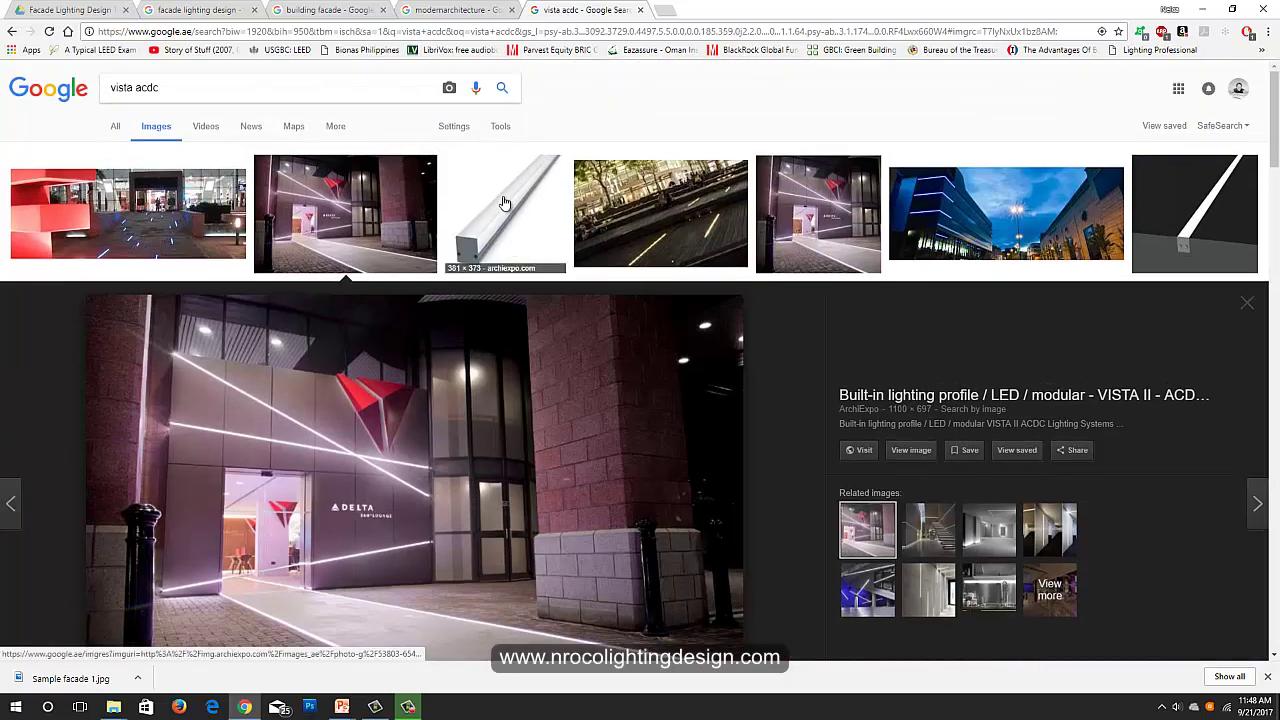
{"action": "left_click", "coordinate": [514, 223]}
{"action": "scroll", "coordinate": [514, 223], "scroll_direction": "down", "scroll_amount": 2}
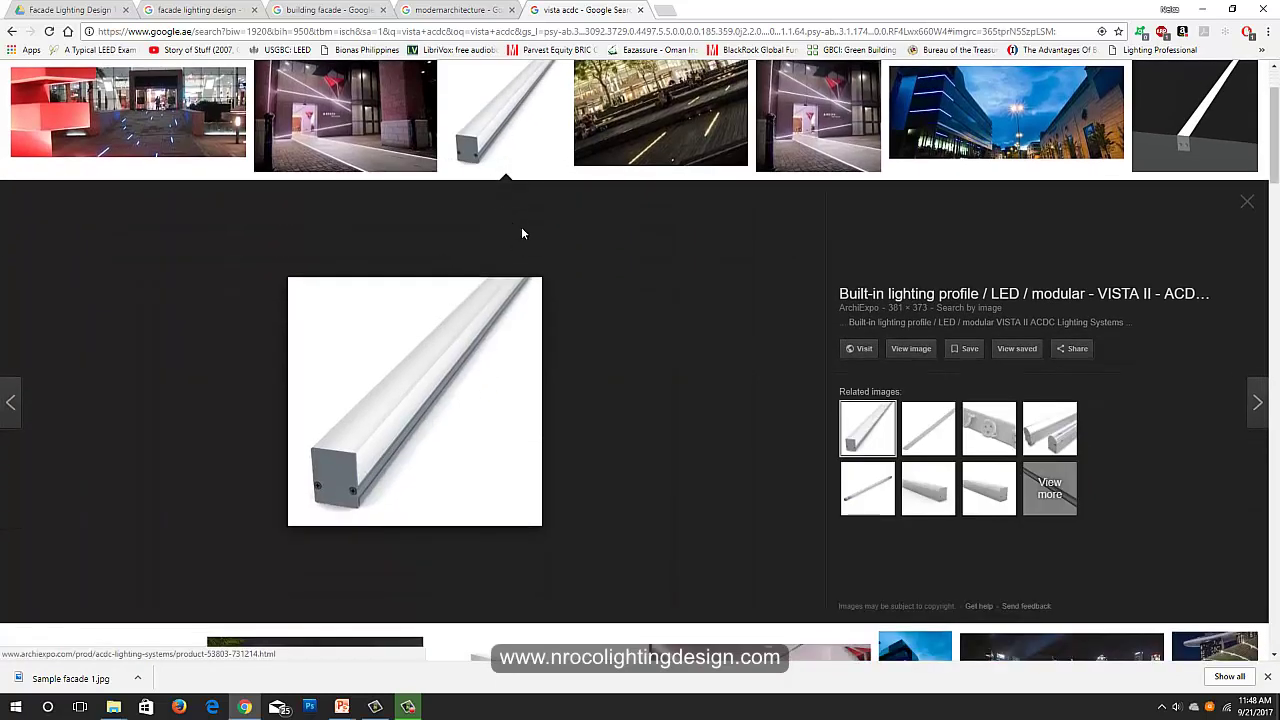
Step: Preview the other VISTA II application photos, including the Marketgait building, the walkway with in-ground lights and the Delta entrance
{"action": "left_click", "coordinate": [818, 115]}
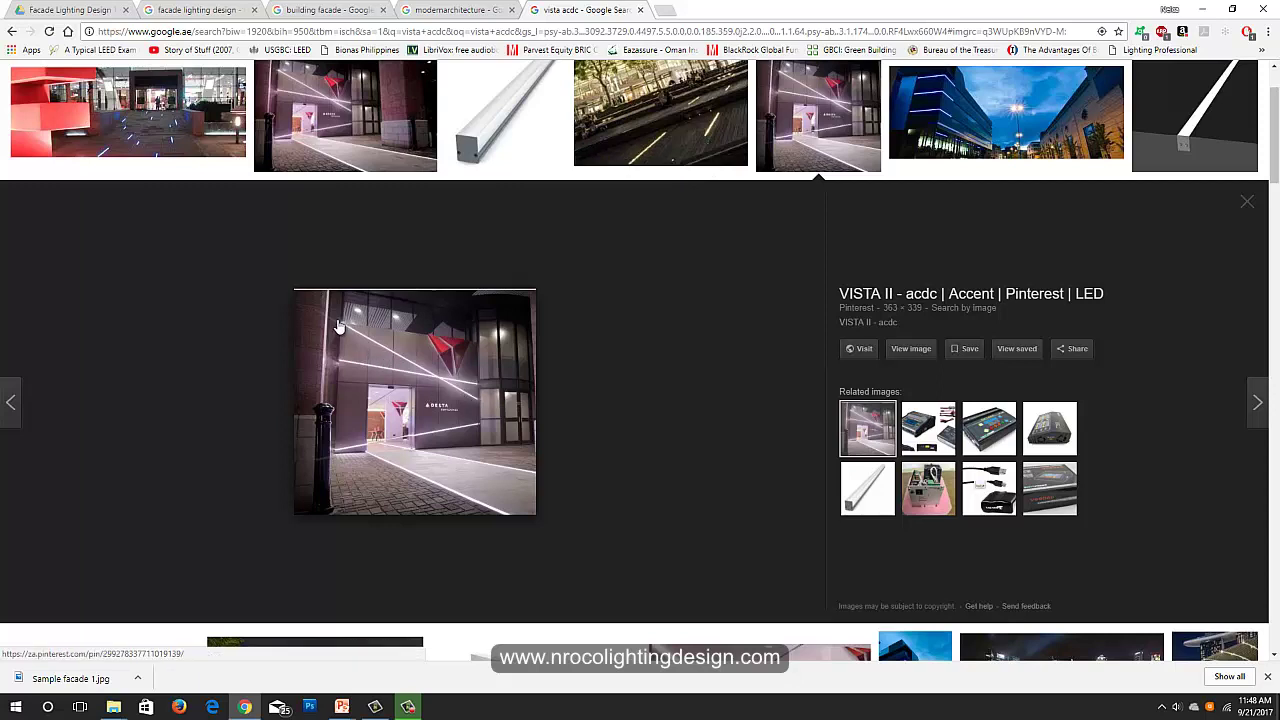
{"action": "left_click", "coordinate": [985, 112]}
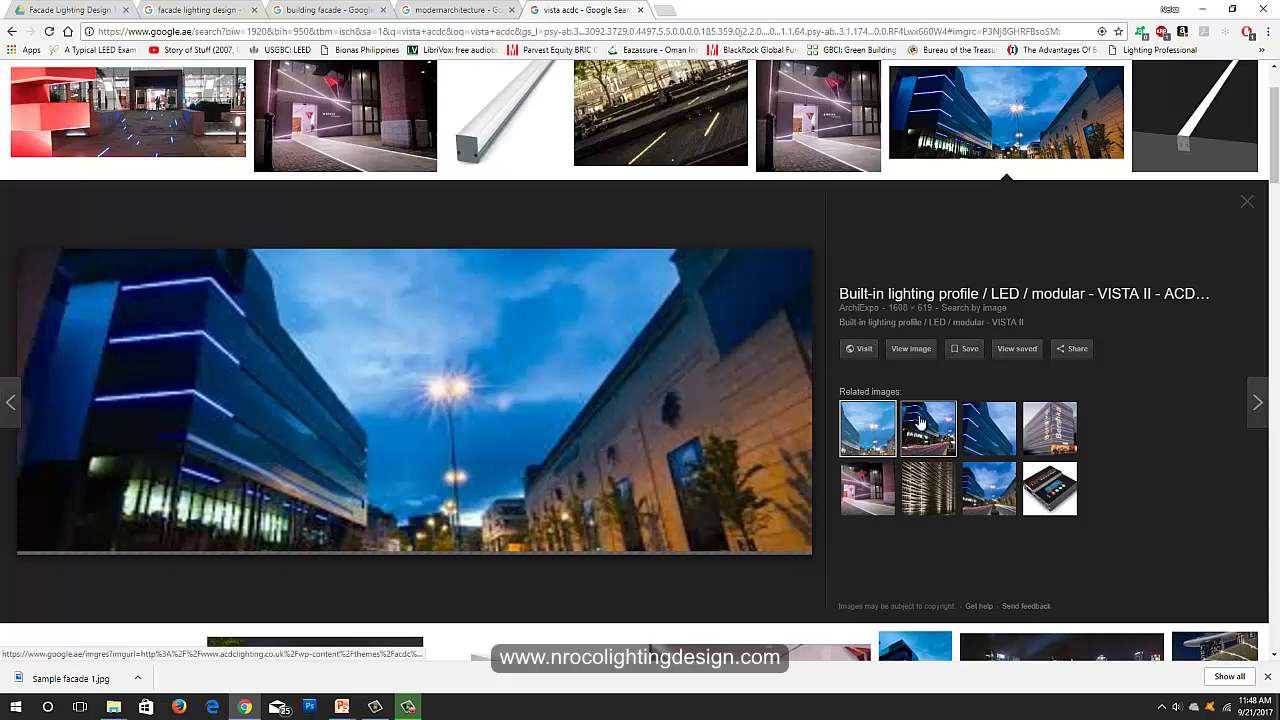
{"action": "left_click", "coordinate": [920, 424]}
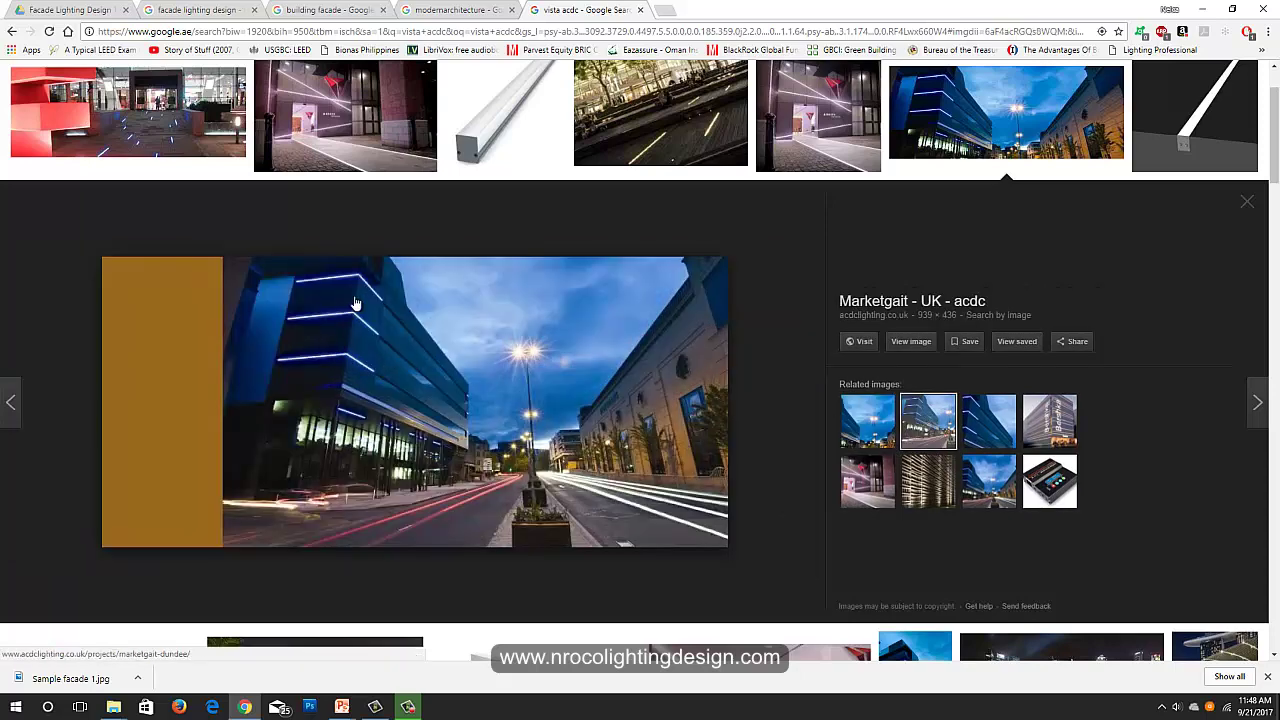
{"action": "left_click", "coordinate": [150, 115]}
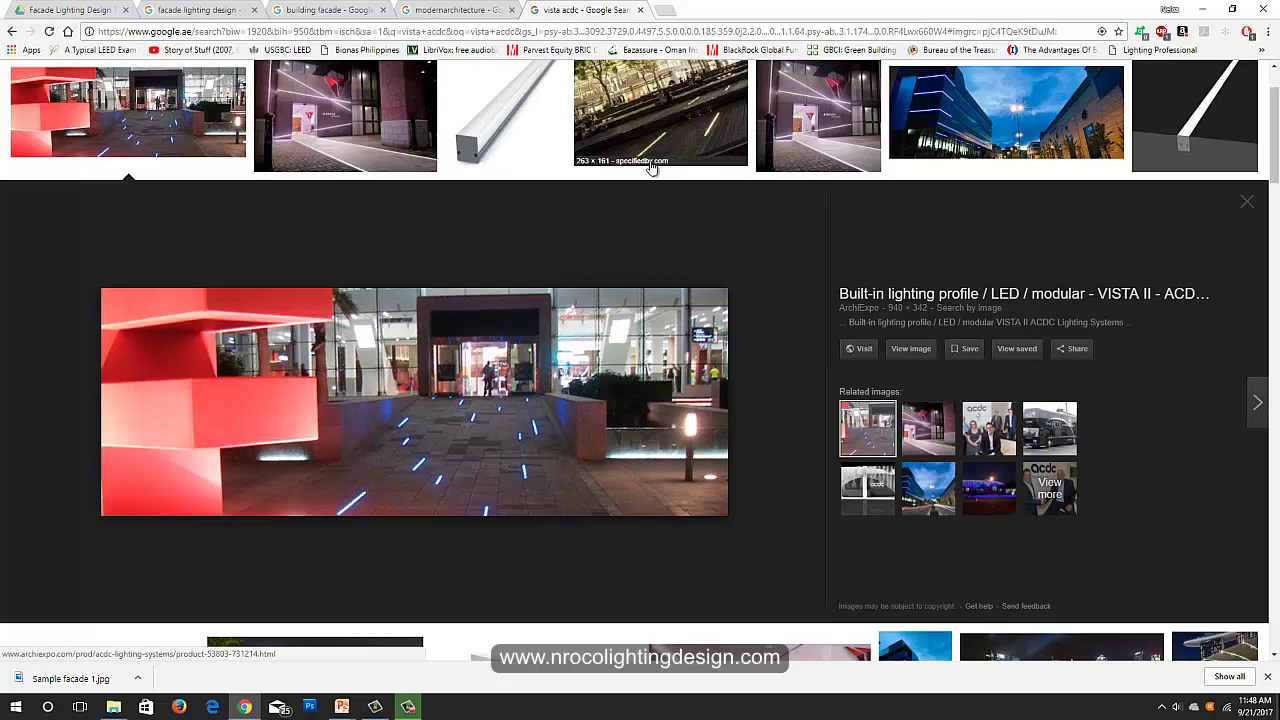
{"action": "left_click", "coordinate": [378, 147]}
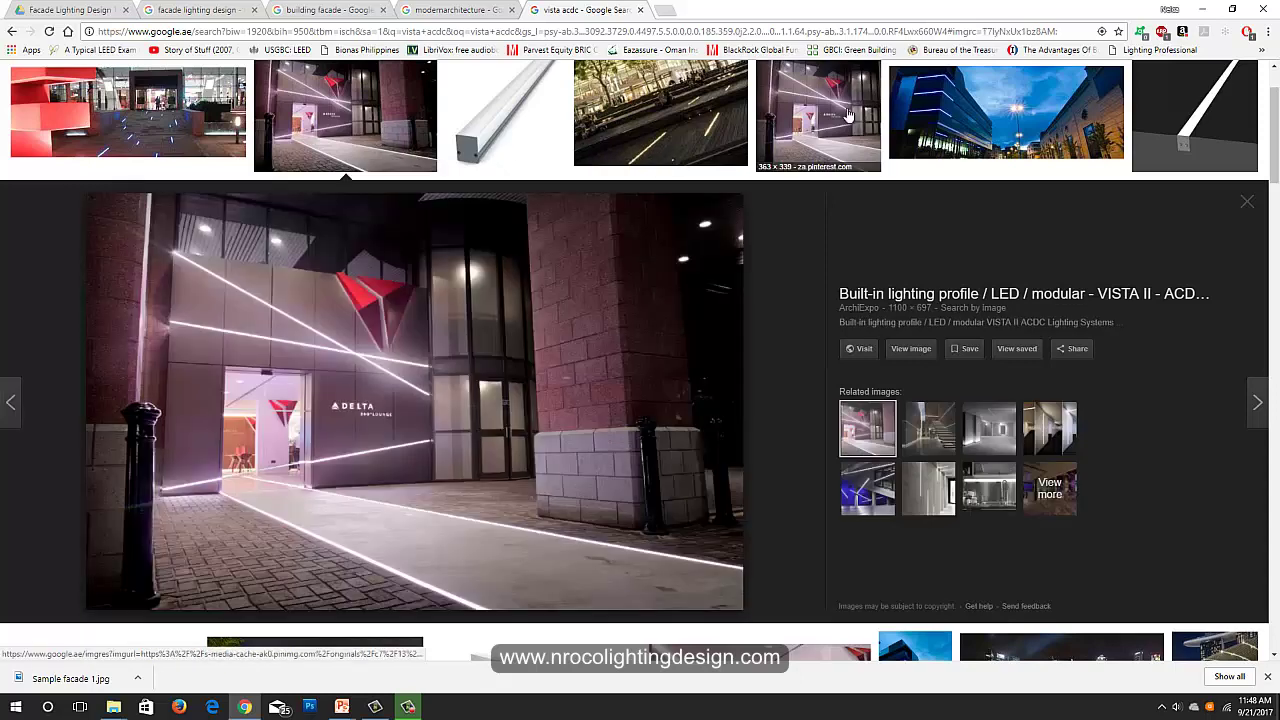
{"action": "scroll", "coordinate": [478, 560], "scroll_direction": "down", "scroll_amount": 1}
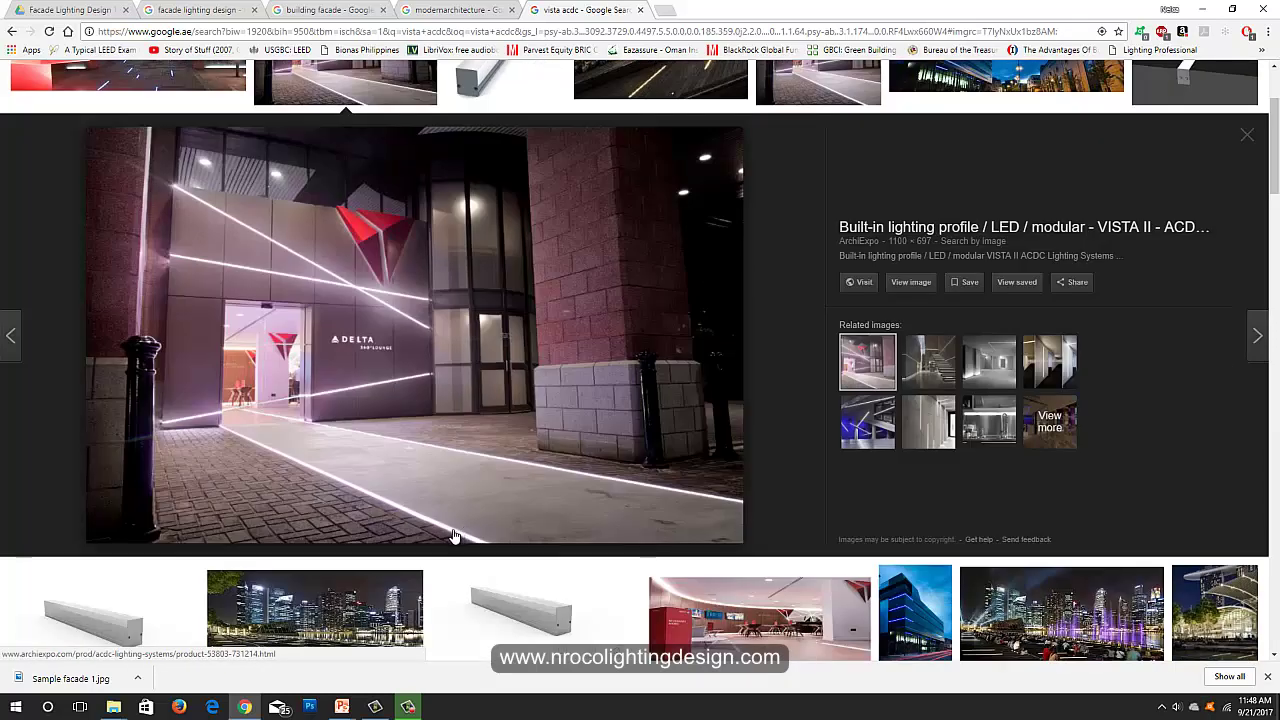
{"action": "scroll", "coordinate": [455, 535], "scroll_direction": "down", "scroll_amount": 2}
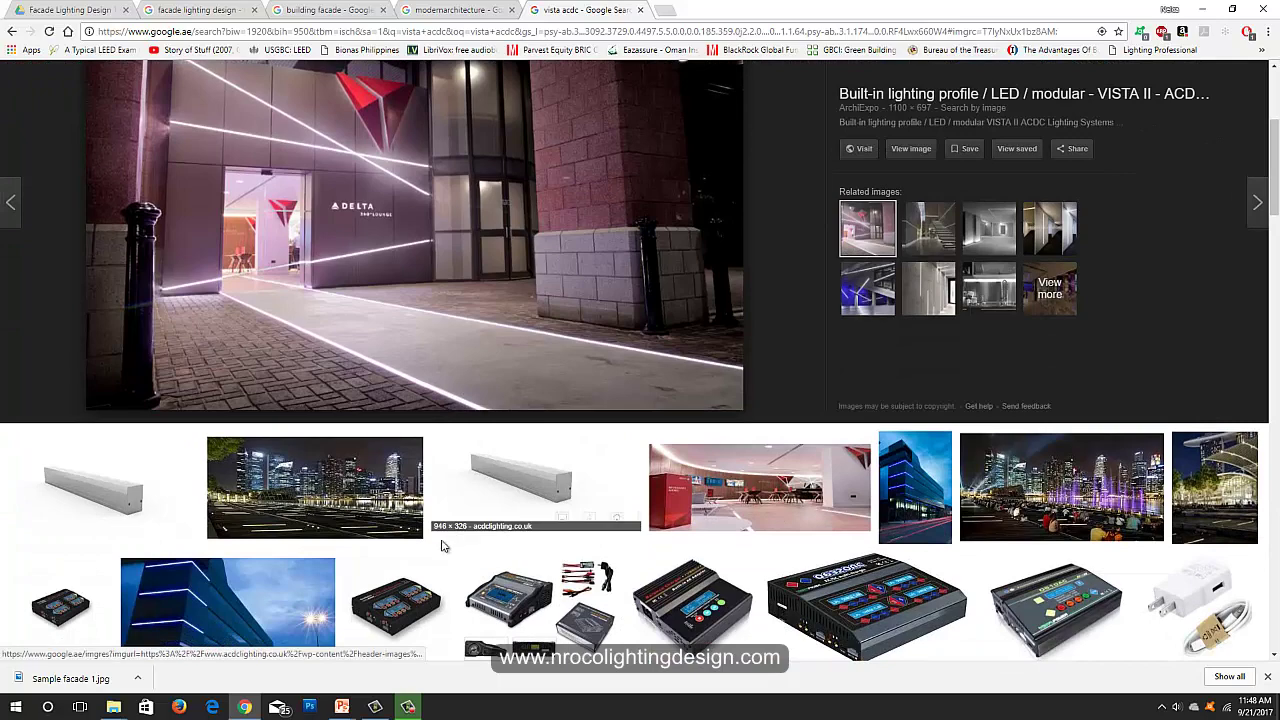
Step: Switch to the modernarchitecture image results and preview the timber-clad house, the Zaha Hadid building and the Hoon Moon house
{"action": "left_click", "coordinate": [448, 12]}
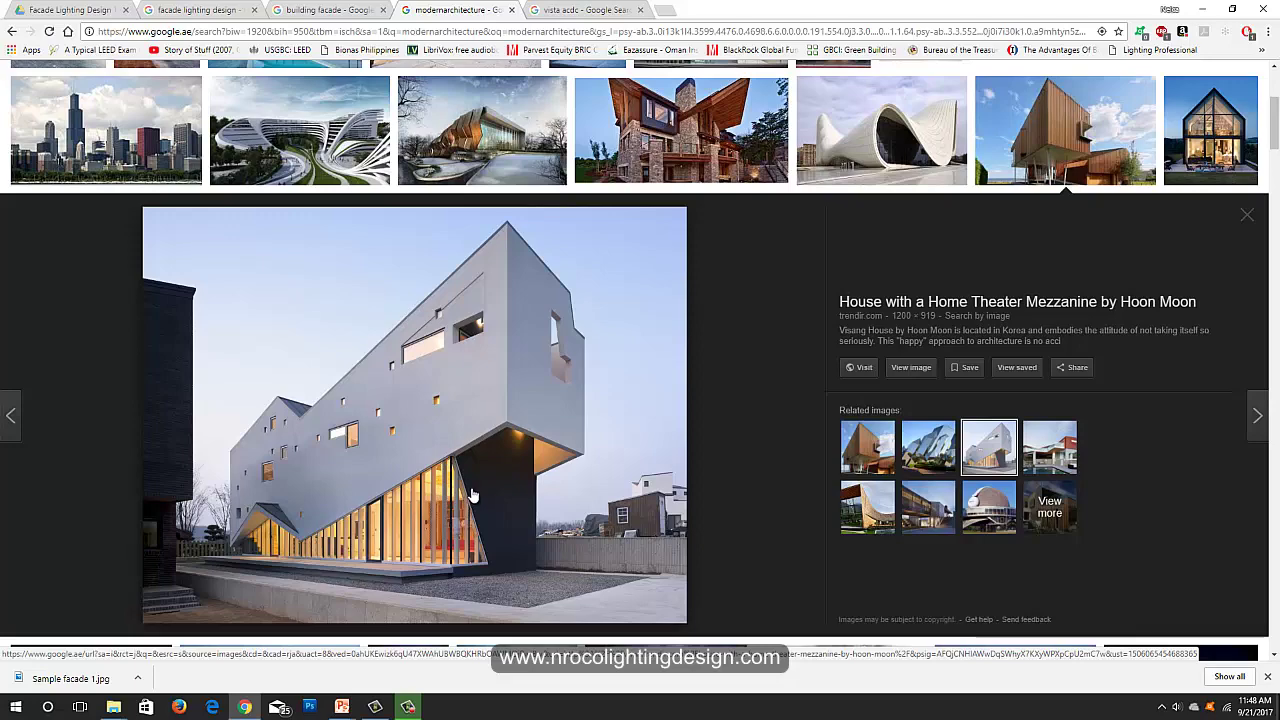
{"action": "left_click", "coordinate": [1025, 125]}
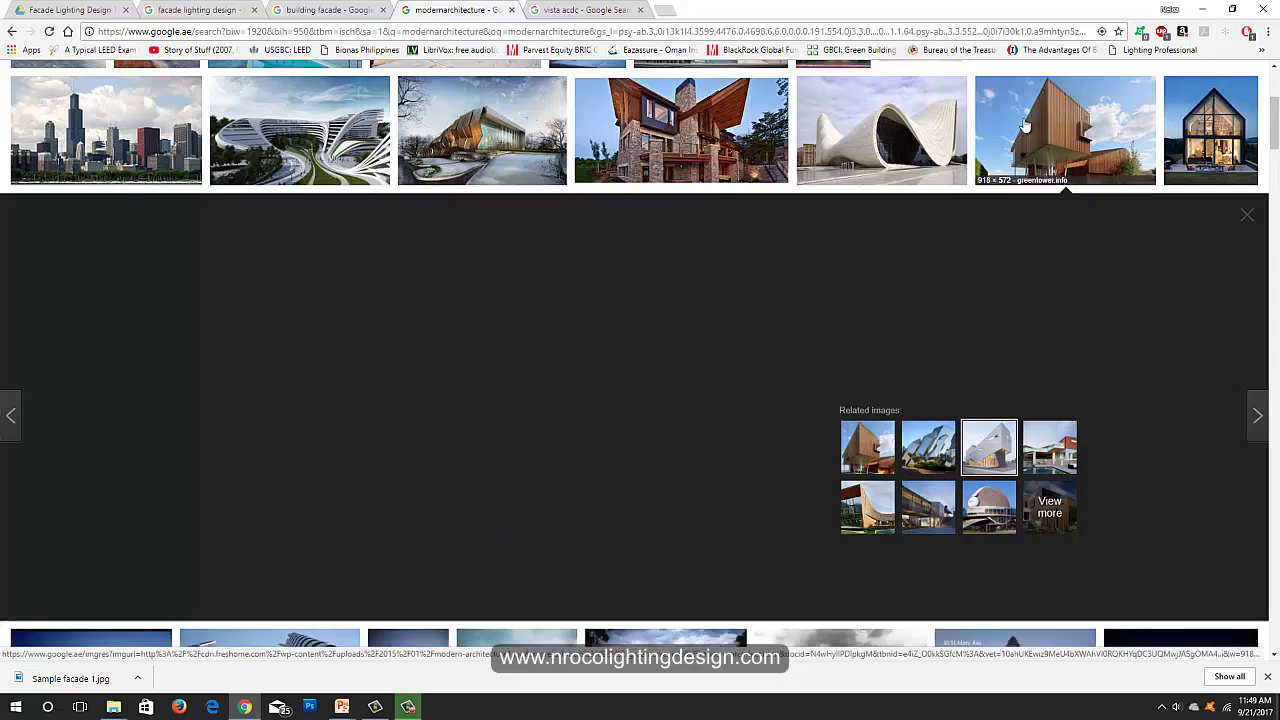
{"action": "left_click", "coordinate": [1010, 140]}
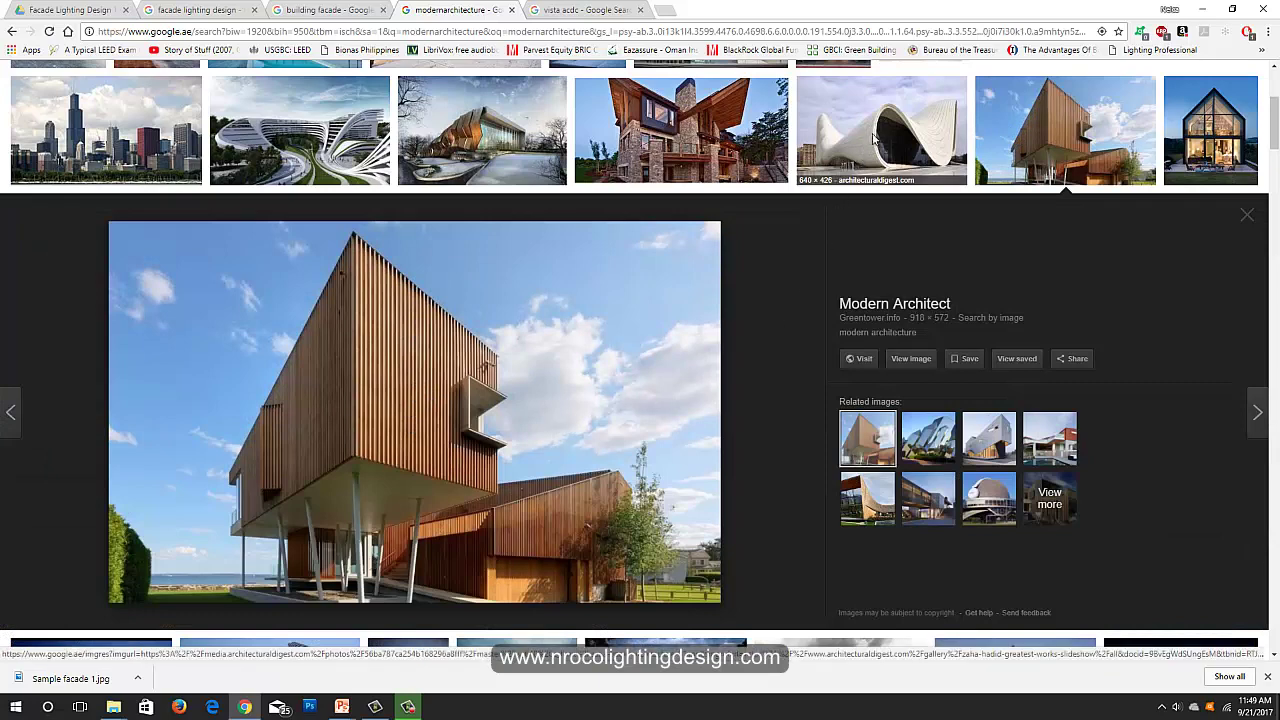
{"action": "left_click", "coordinate": [875, 140]}
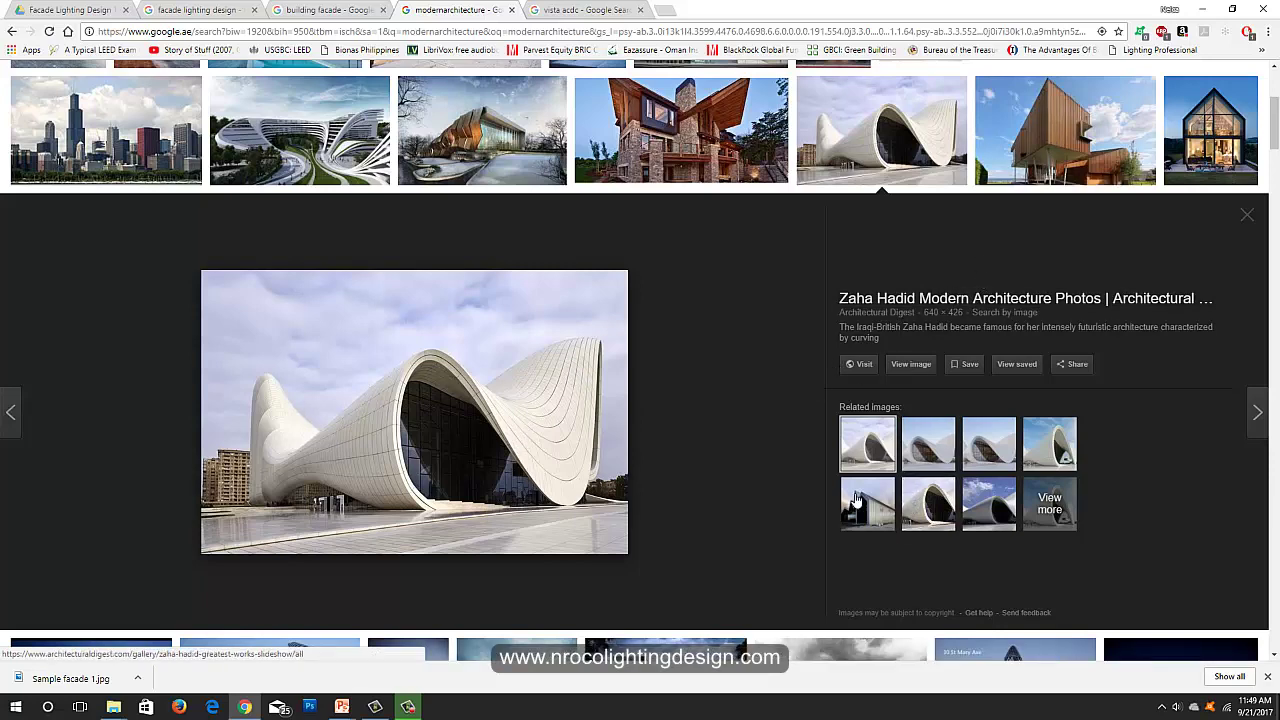
{"action": "left_click", "coordinate": [1063, 112]}
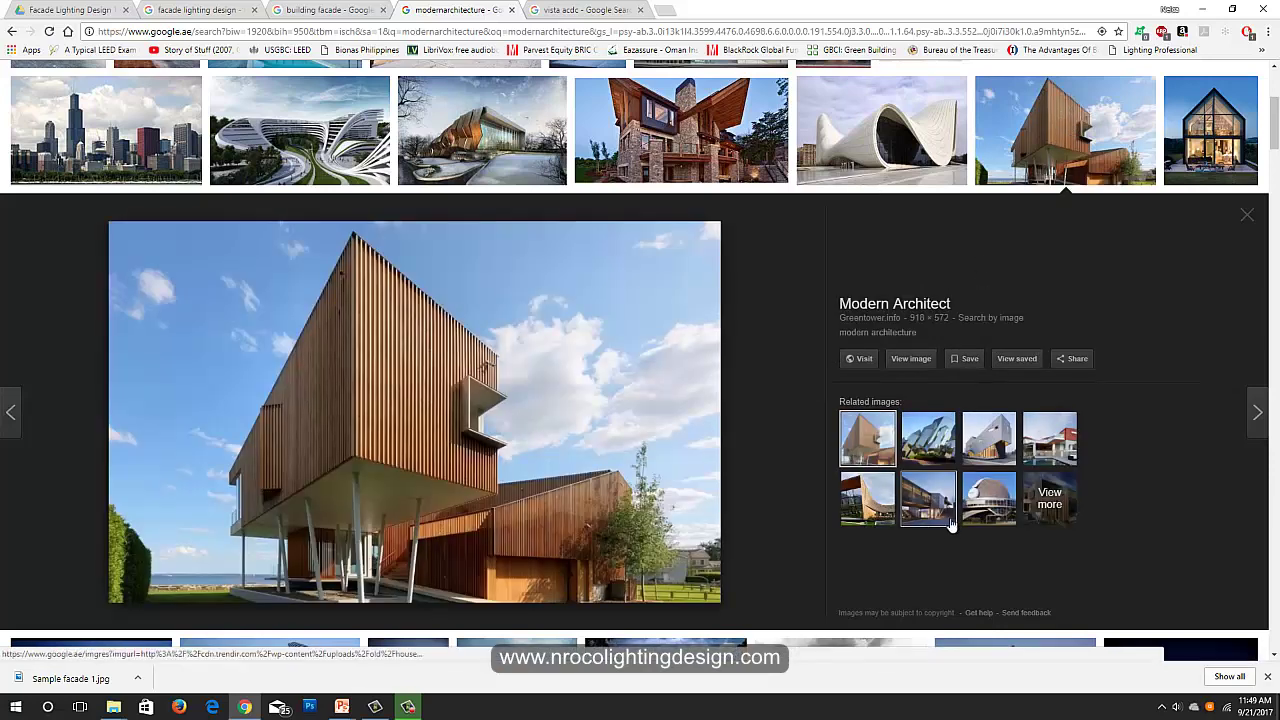
{"action": "left_click", "coordinate": [989, 443]}
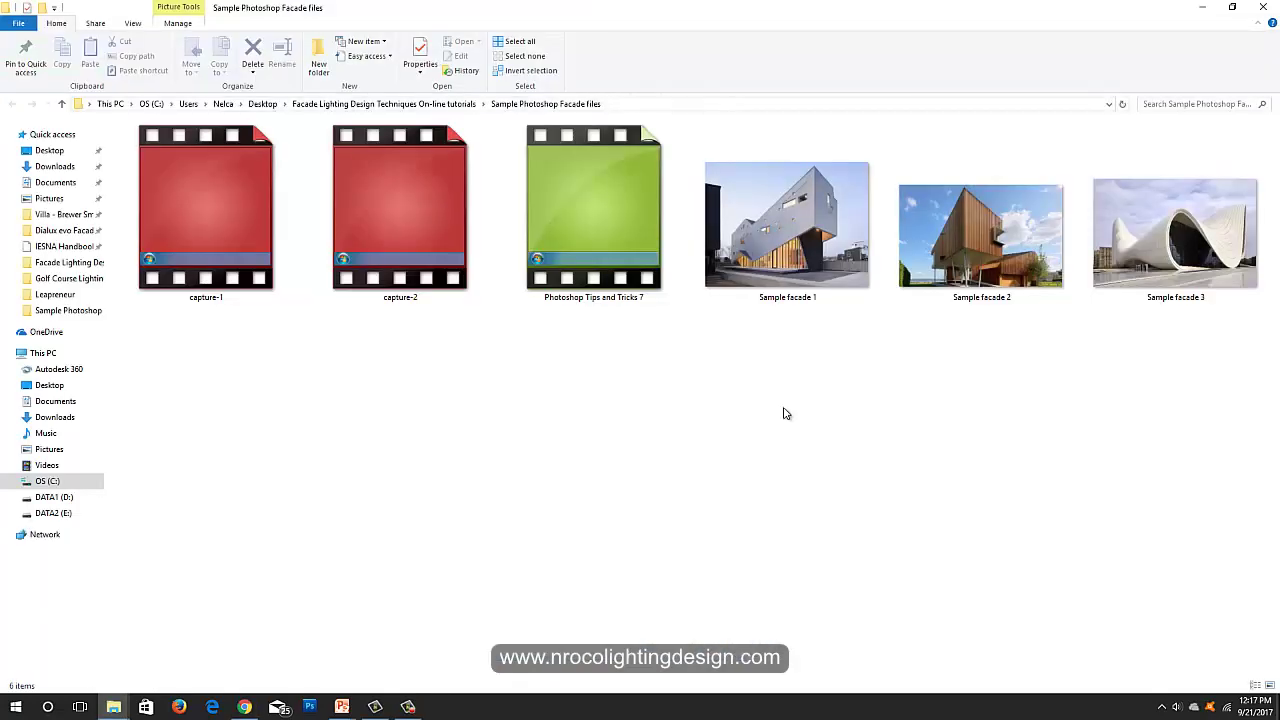
Step: Open the Sample facade 1 image from the Sample Photoshop Facade files folder in Photoshop
{"action": "right_click", "coordinate": [770, 241]}
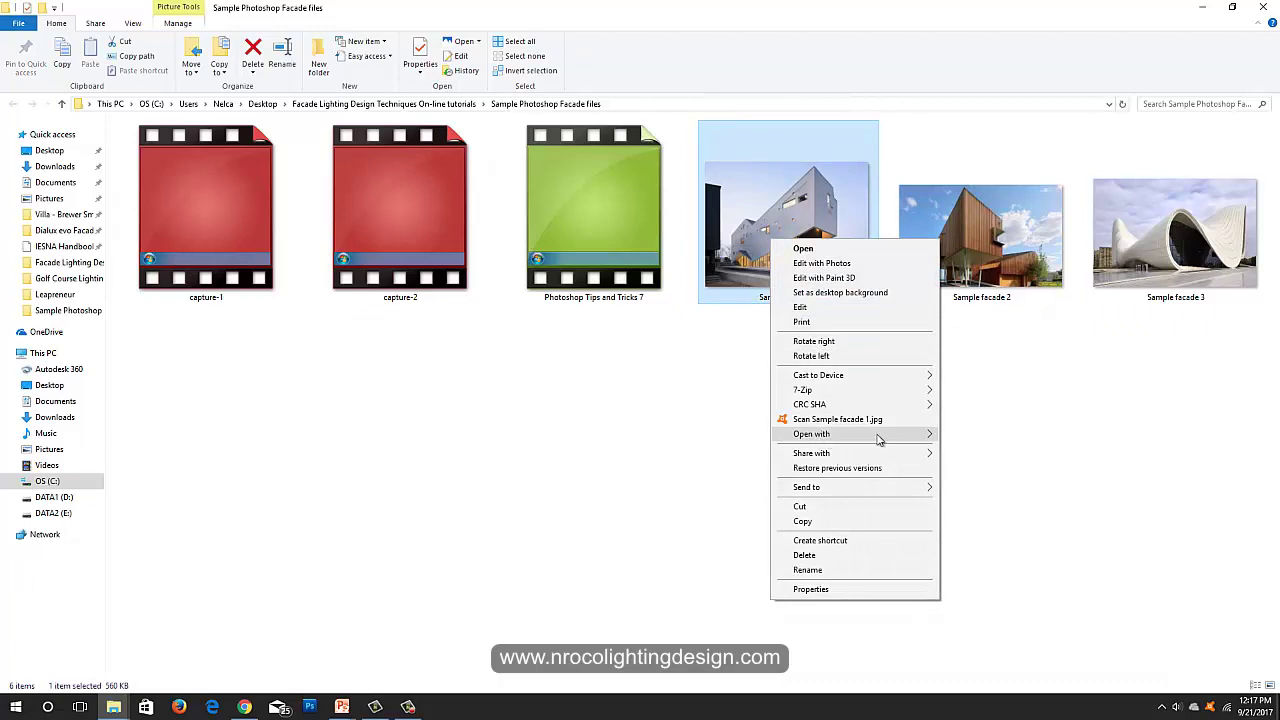
{"action": "mouse_move", "coordinate": [878, 438]}
{"action": "left_click", "coordinate": [990, 437]}
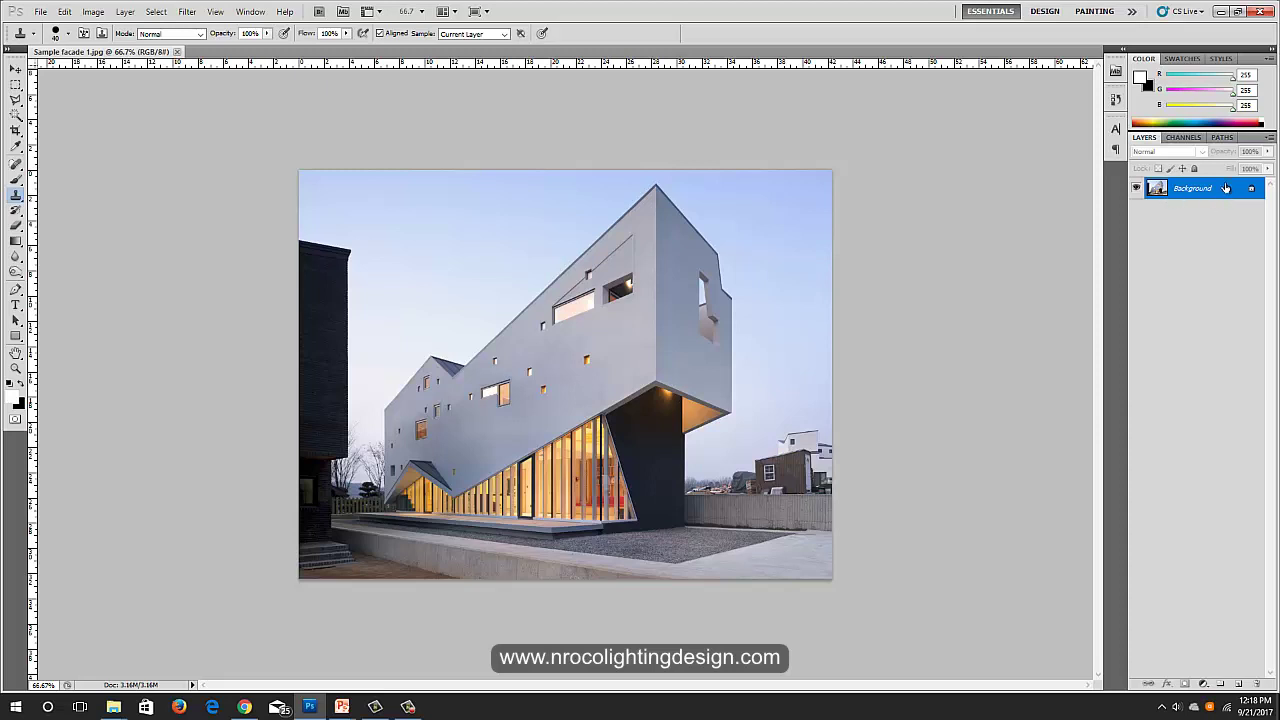
Step: Duplicate the Background layer and hide the original
{"action": "left_click_drag", "start_coordinate": [1226, 188], "coordinate": [1238, 683]}
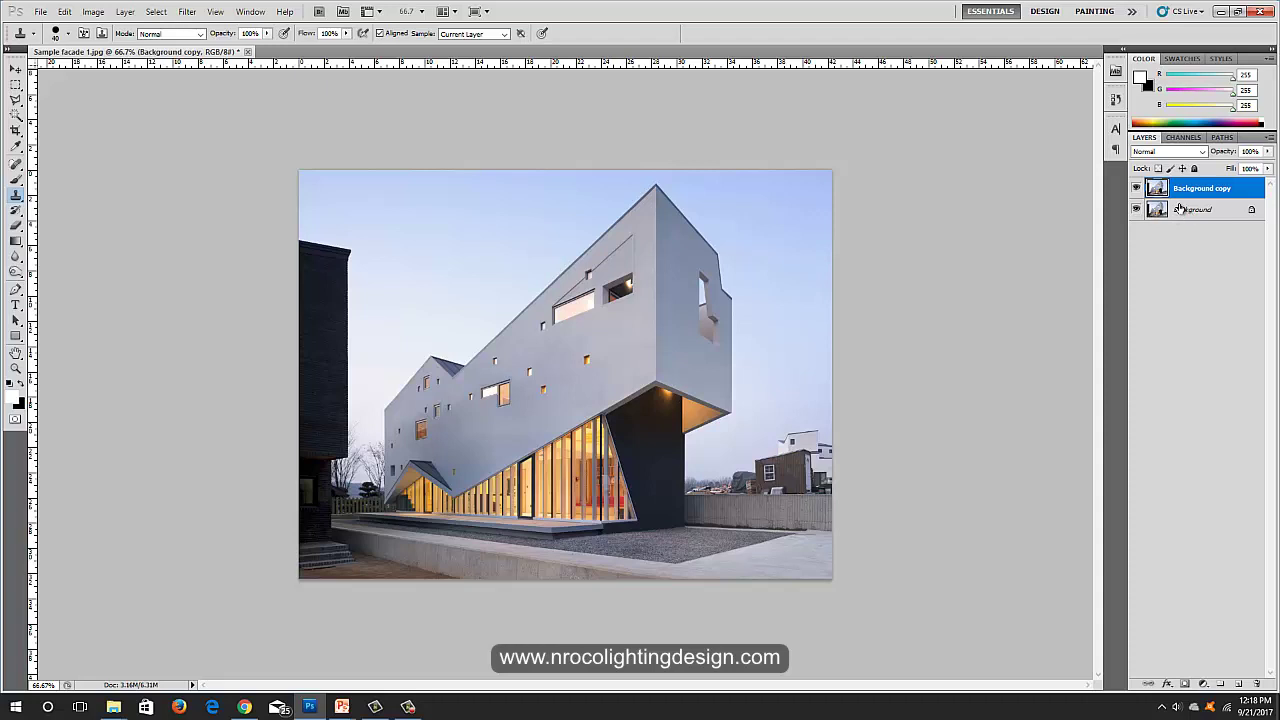
{"action": "left_click", "coordinate": [1136, 209]}
Step: Darken the Background copy layer with Levels, setting the black input level to 12 and the white output level to 22
{"action": "key", "text": "ctrl+l"}
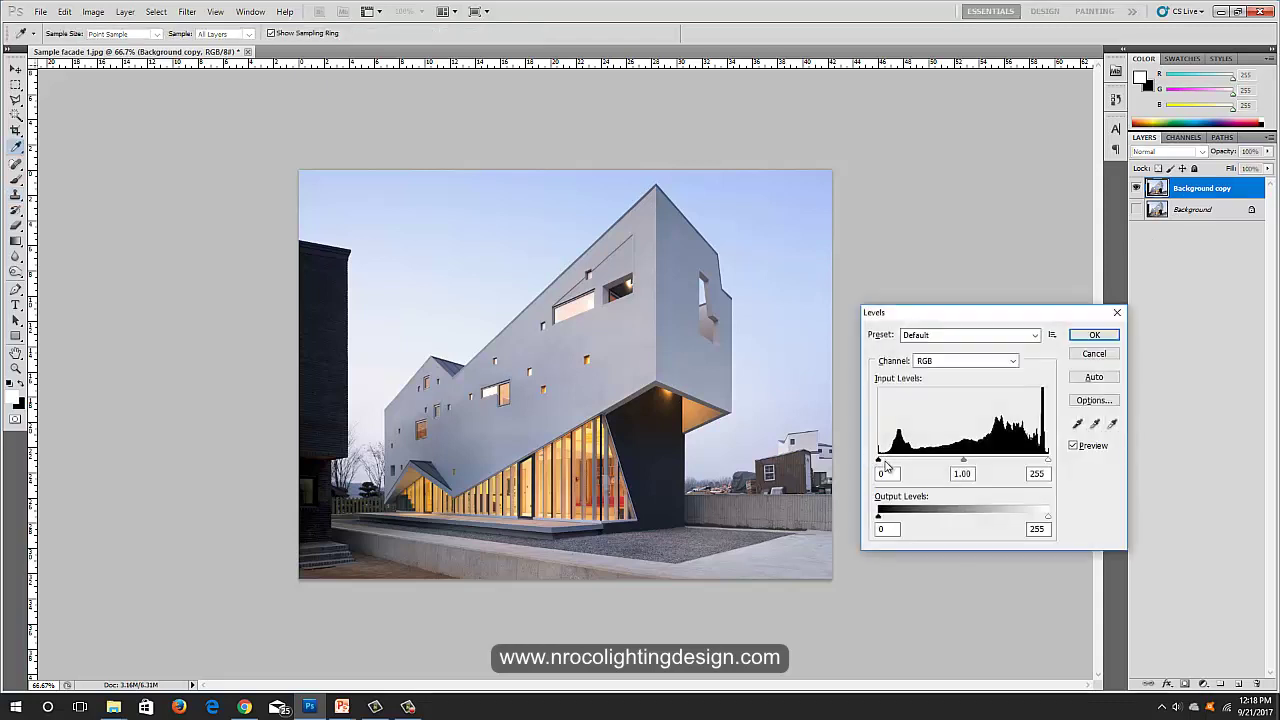
{"action": "mouse_move", "coordinate": [884, 464]}
{"action": "left_mouse_down"}
{"action": "mouse_move", "coordinate": [903, 464]}
{"action": "mouse_move", "coordinate": [890, 466]}
{"action": "left_mouse_up"}
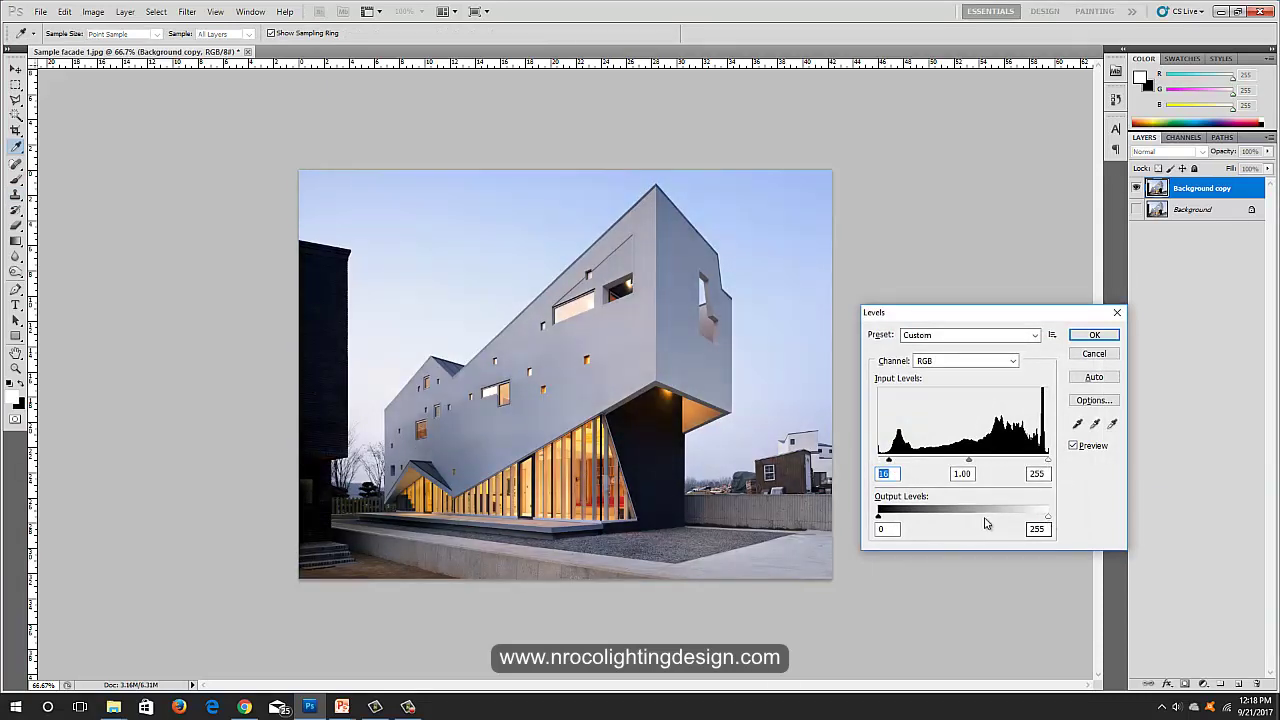
{"action": "left_click_drag", "start_coordinate": [1047, 518], "coordinate": [908, 519]}
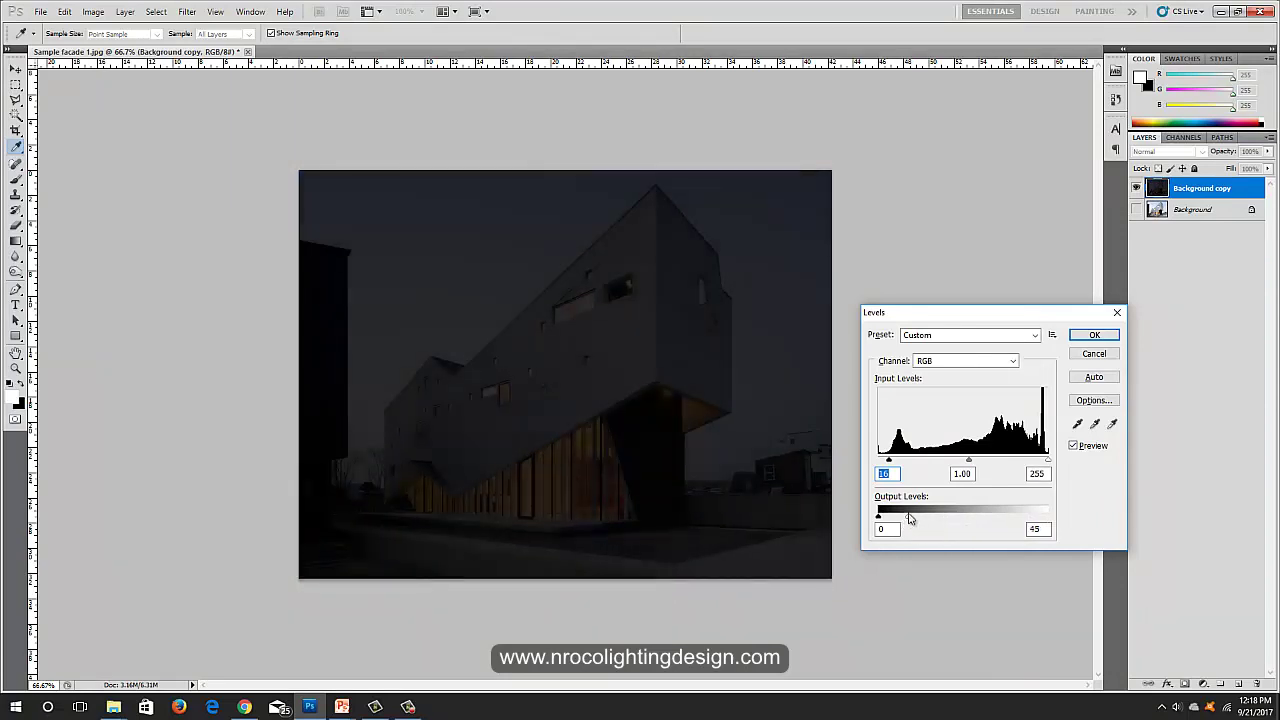
{"action": "left_click", "coordinate": [886, 462]}
{"action": "left_click_drag", "start_coordinate": [908, 518], "coordinate": [901, 521]}
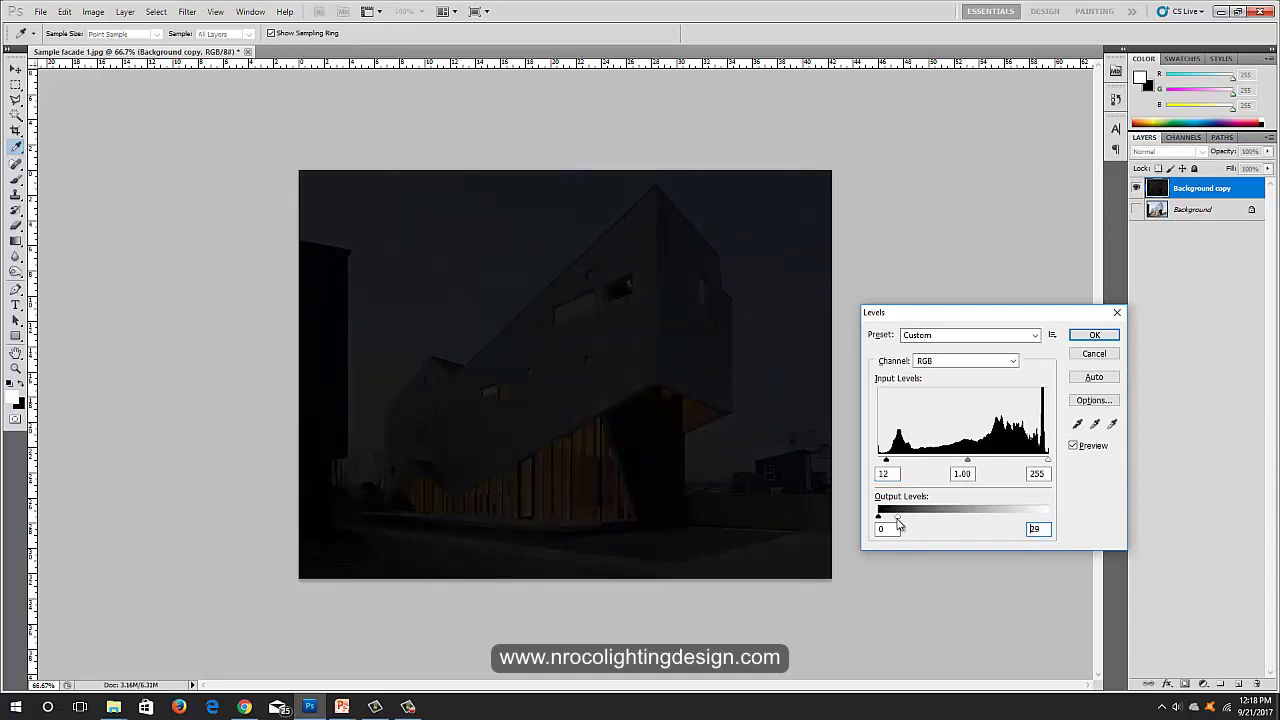
{"action": "left_click_drag", "start_coordinate": [896, 524], "coordinate": [898, 525]}
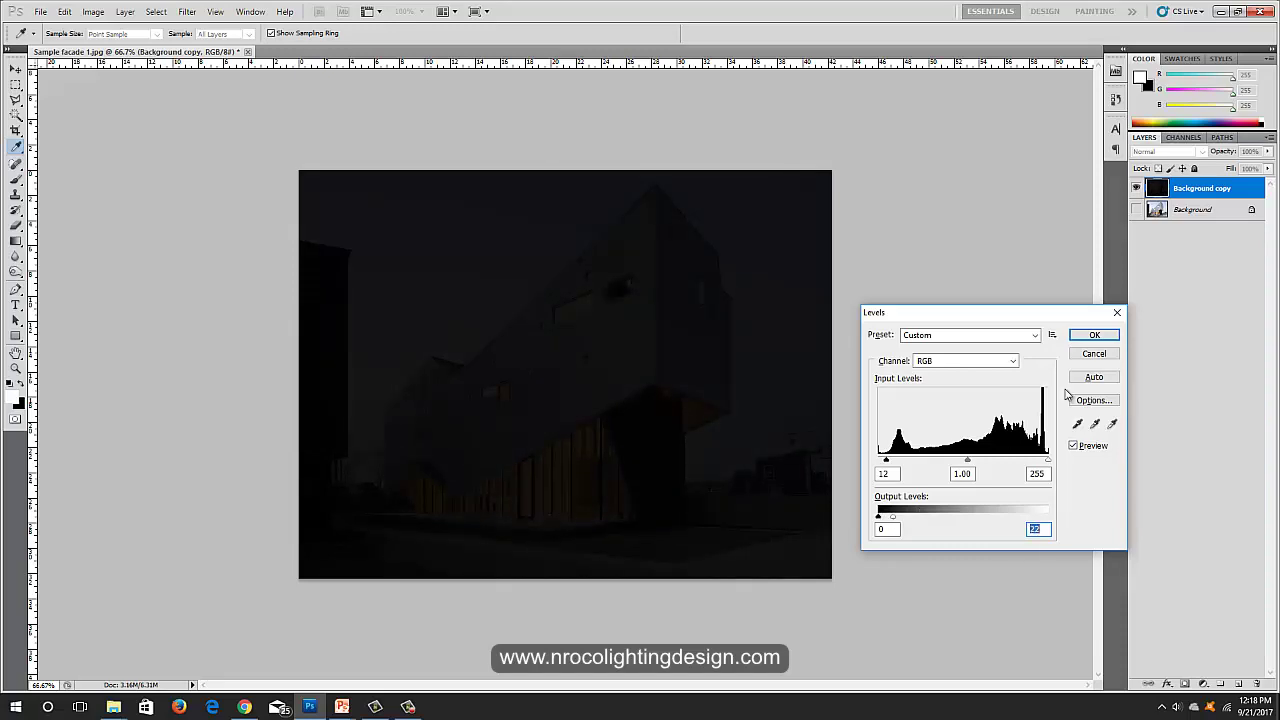
{"action": "left_click", "coordinate": [1093, 334]}
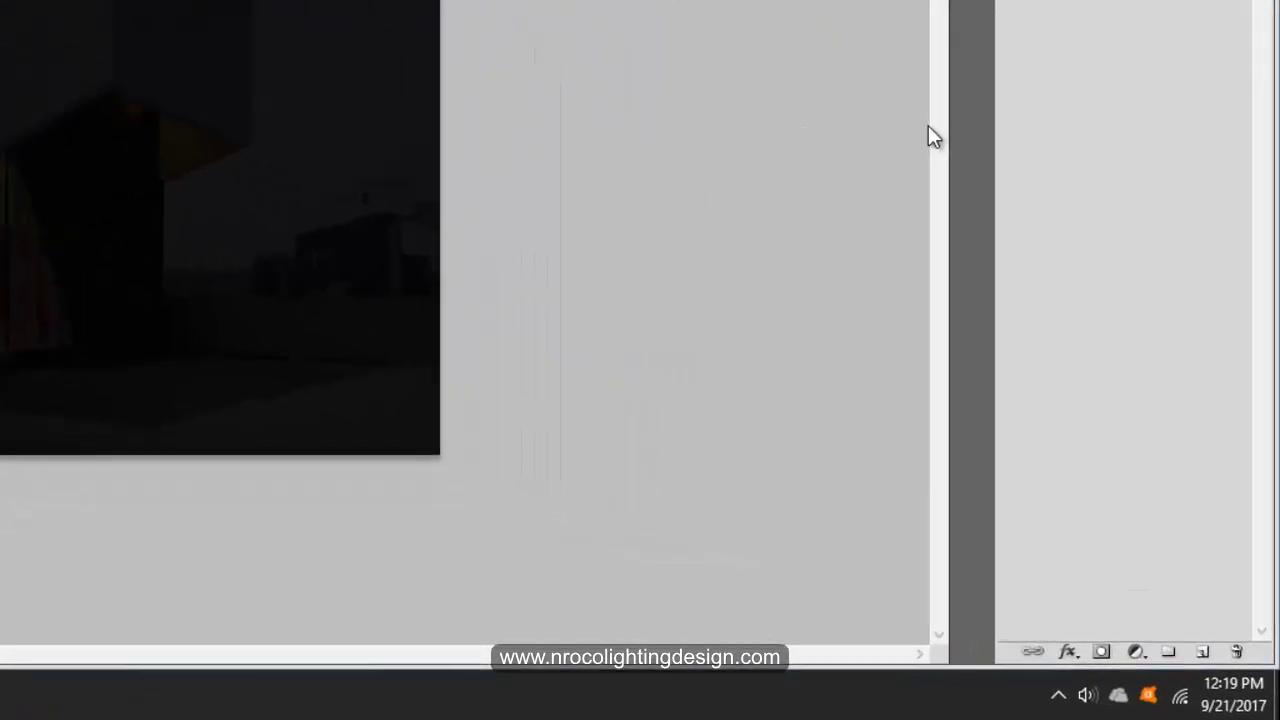
Step: Create a new layer above Background copy and name it "line of light"
{"action": "left_click", "coordinate": [1202, 651]}
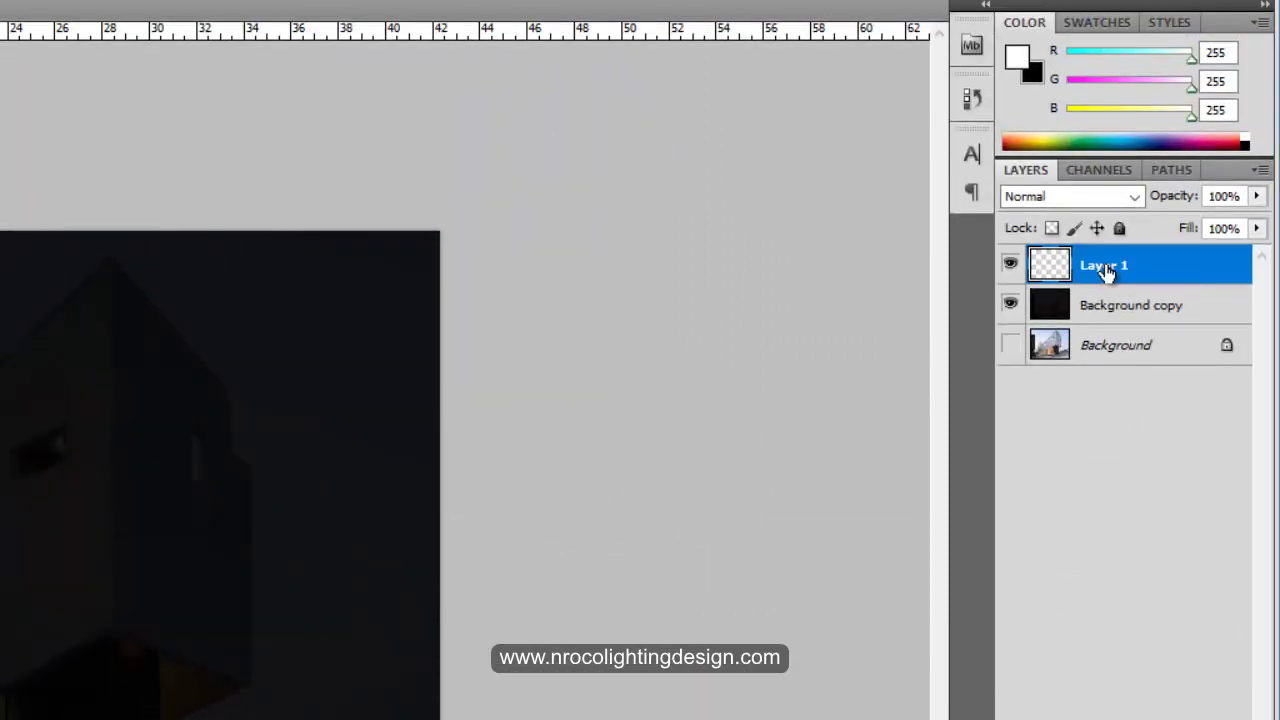
{"action": "double_click", "coordinate": [1106, 268]}
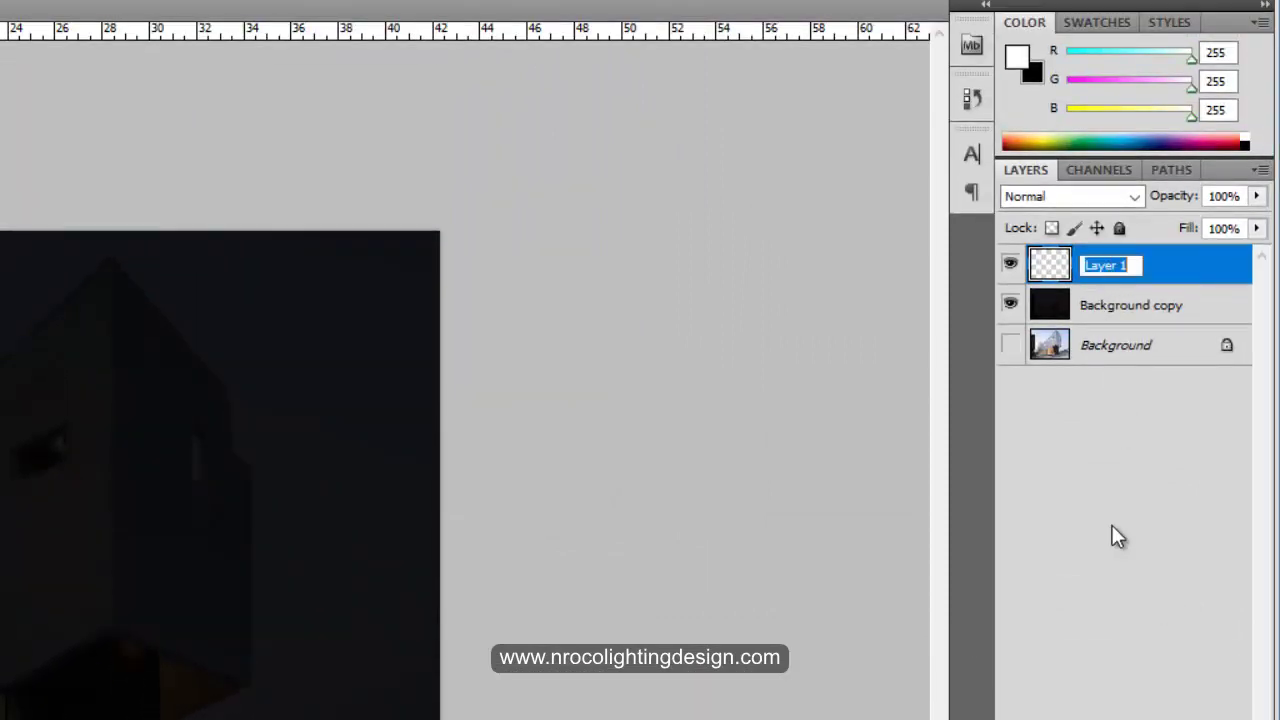
{"action": "type", "text": "line of light"}
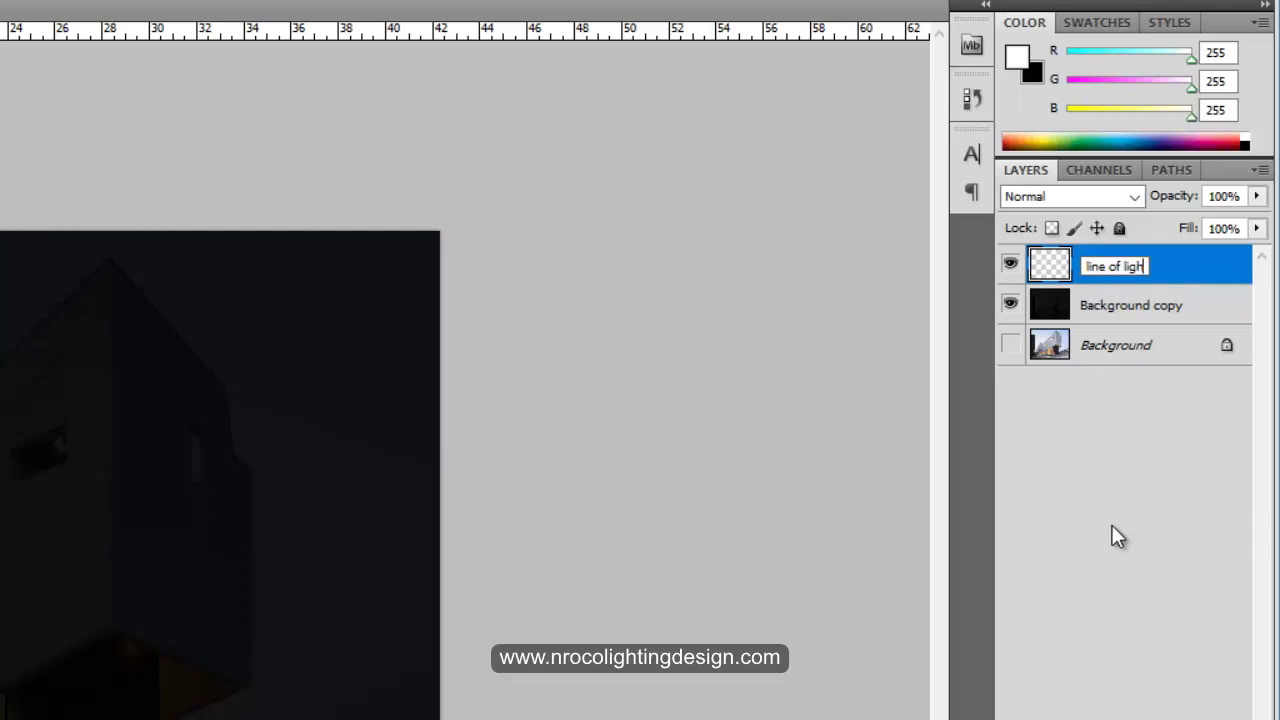
{"action": "key", "text": "Return"}
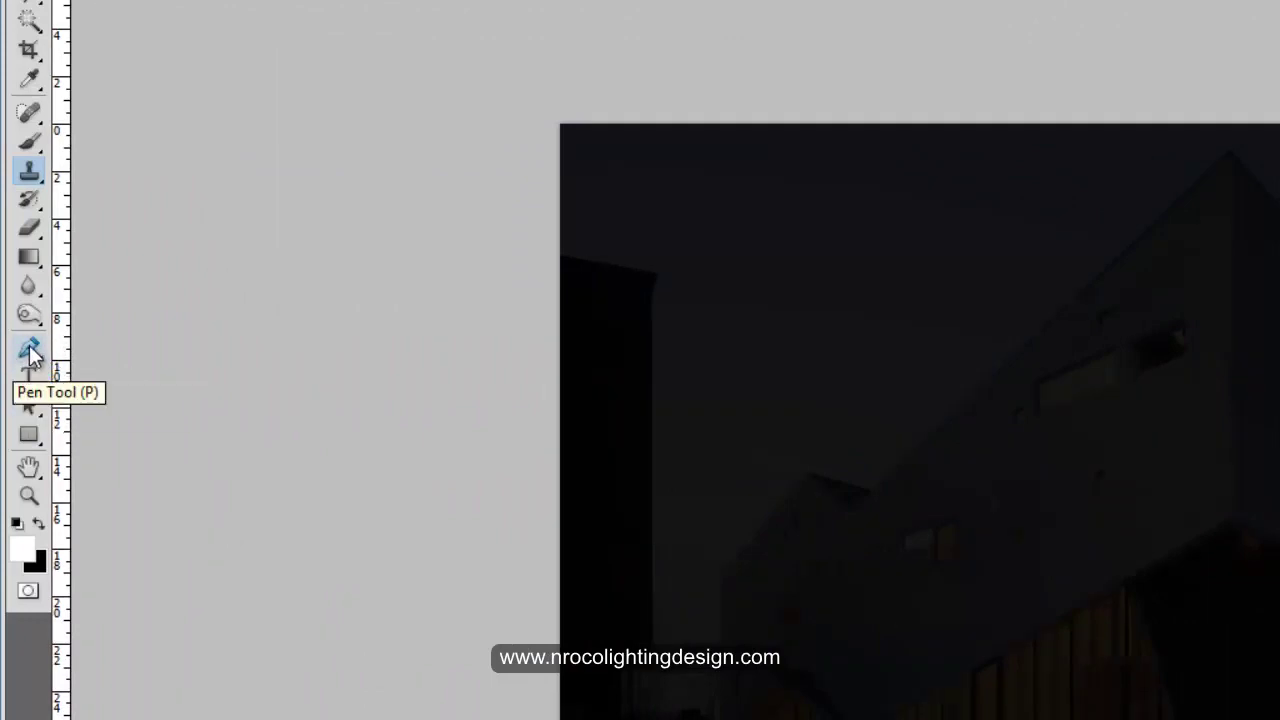
Step: Activate the Pen tool, hide the Background copy layer and show the original Background as a tracing guide
{"action": "left_click", "coordinate": [22, 358]}
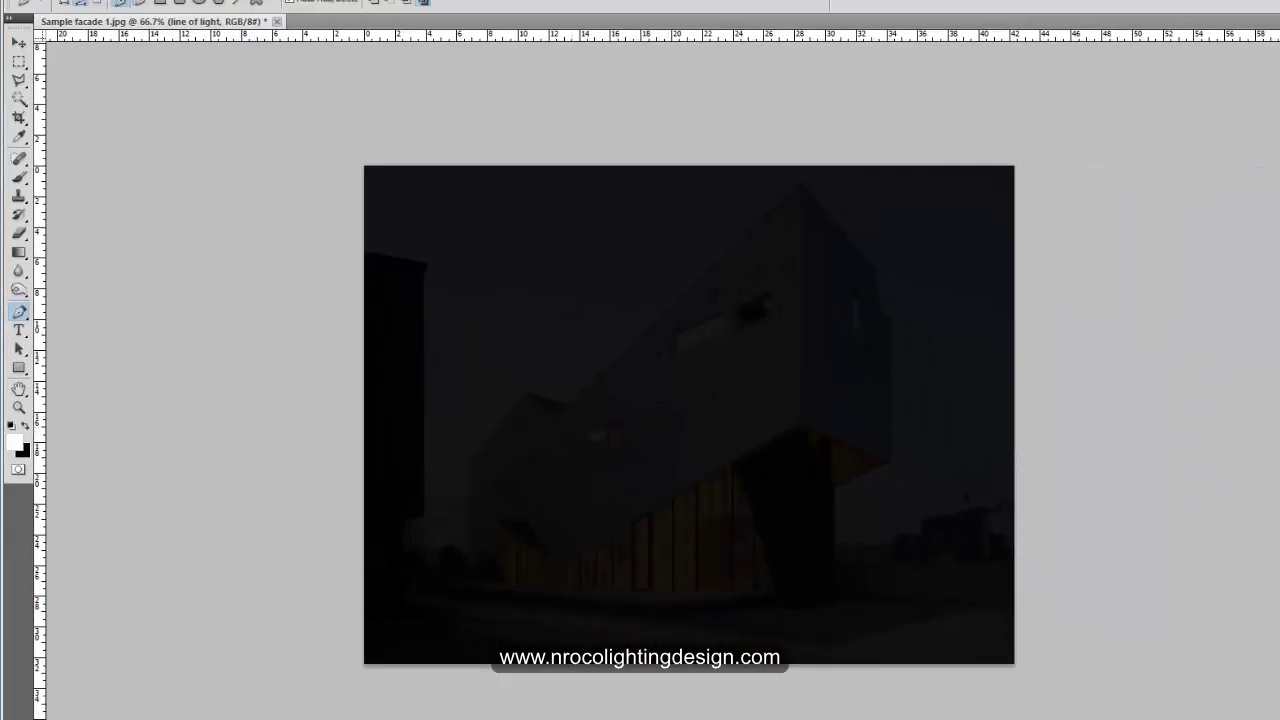
{"action": "left_click", "coordinate": [1095, 240]}
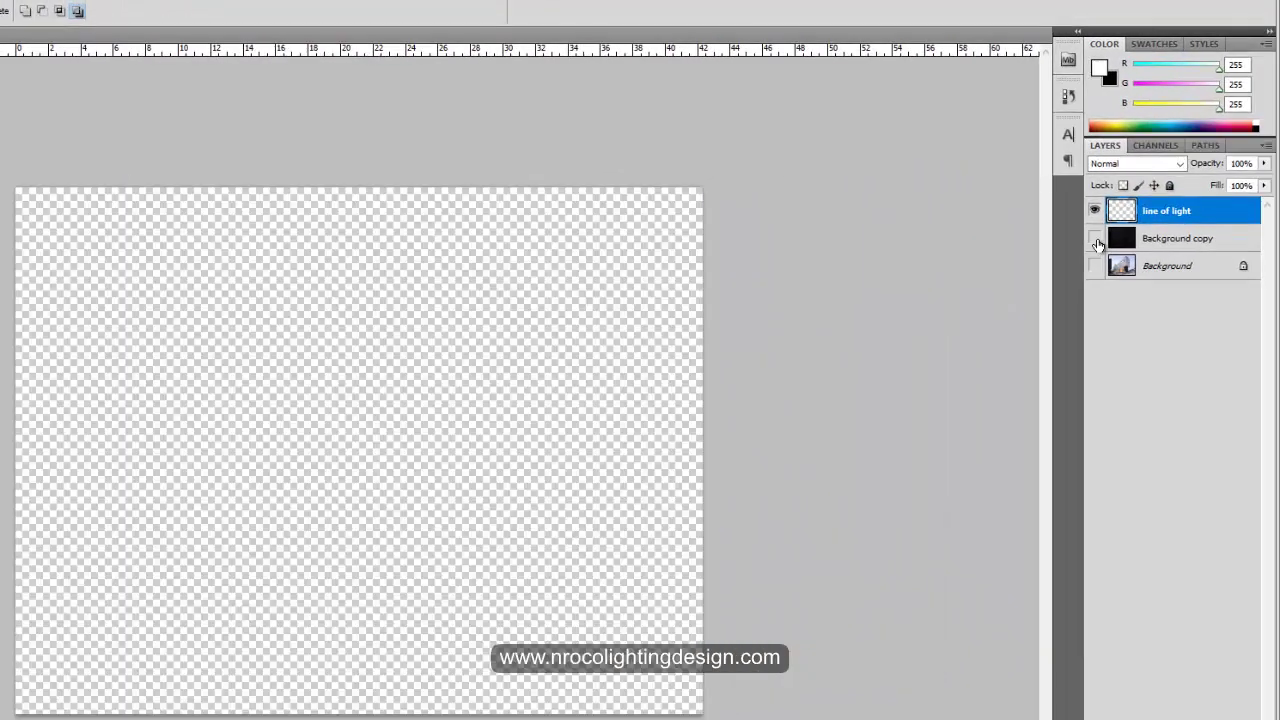
{"action": "left_click", "coordinate": [1094, 266]}
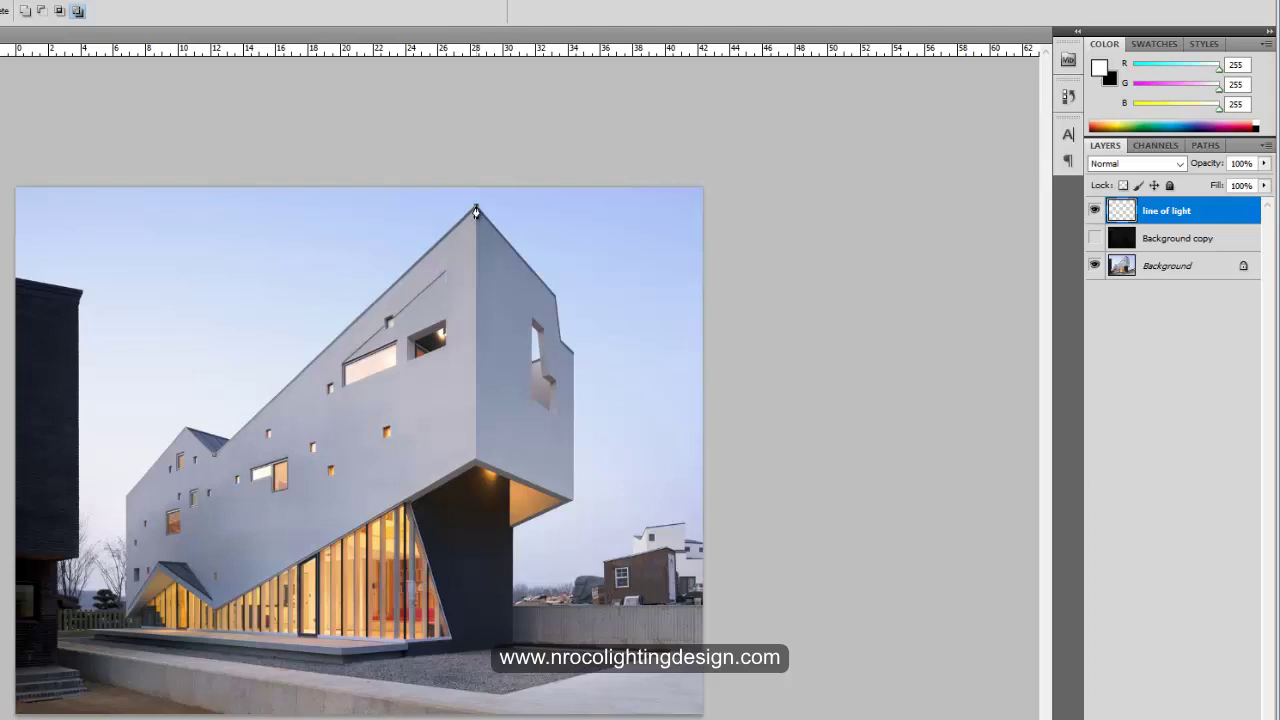
Step: Stroke a straight path along the sloping roof edge up to the peak with the Brush, show the darkened layer again and hide the path
{"action": "right_click", "coordinate": [476, 206]}
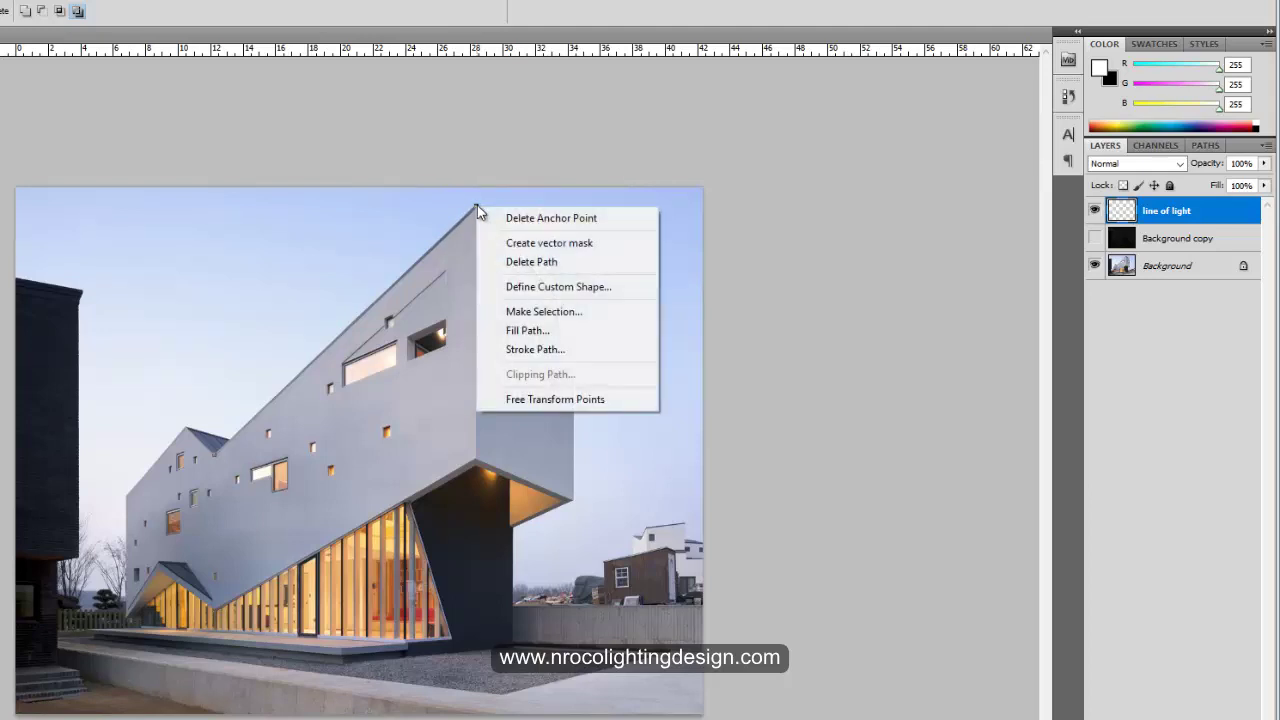
{"action": "left_click", "coordinate": [547, 352]}
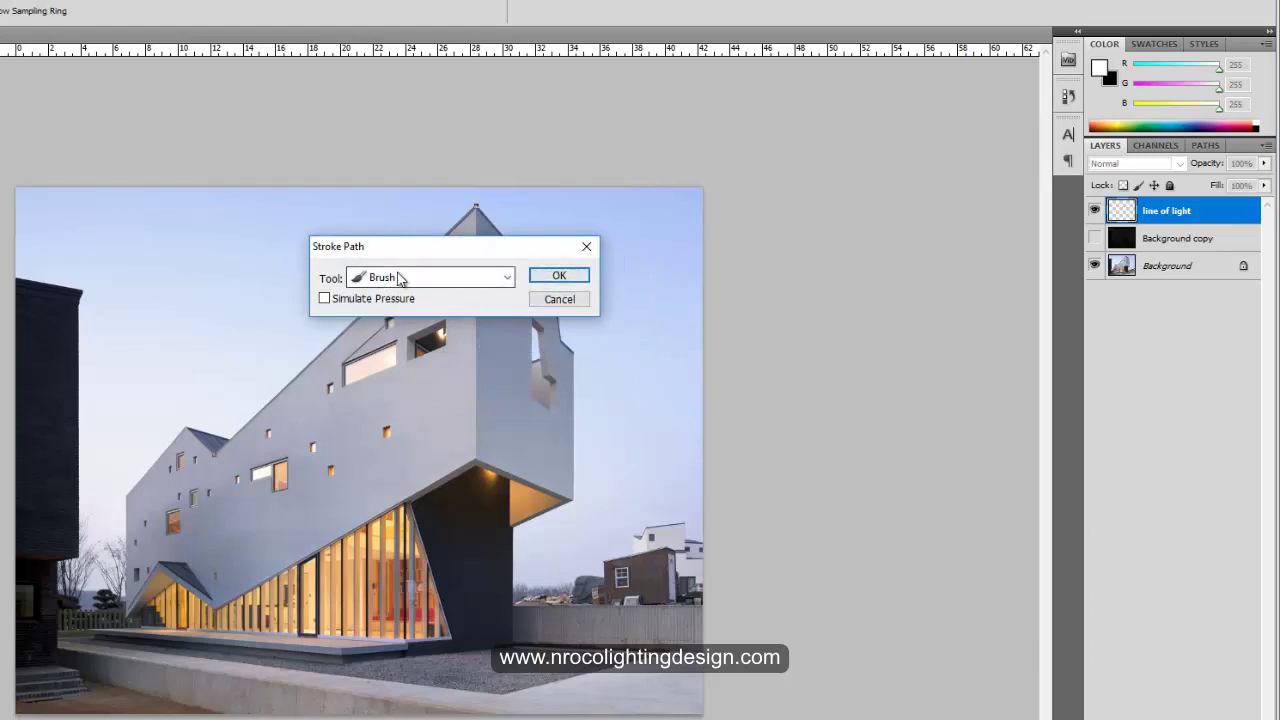
{"action": "left_click", "coordinate": [425, 278]}
{"action": "left_click", "coordinate": [443, 309]}
{"action": "left_click", "coordinate": [563, 278]}
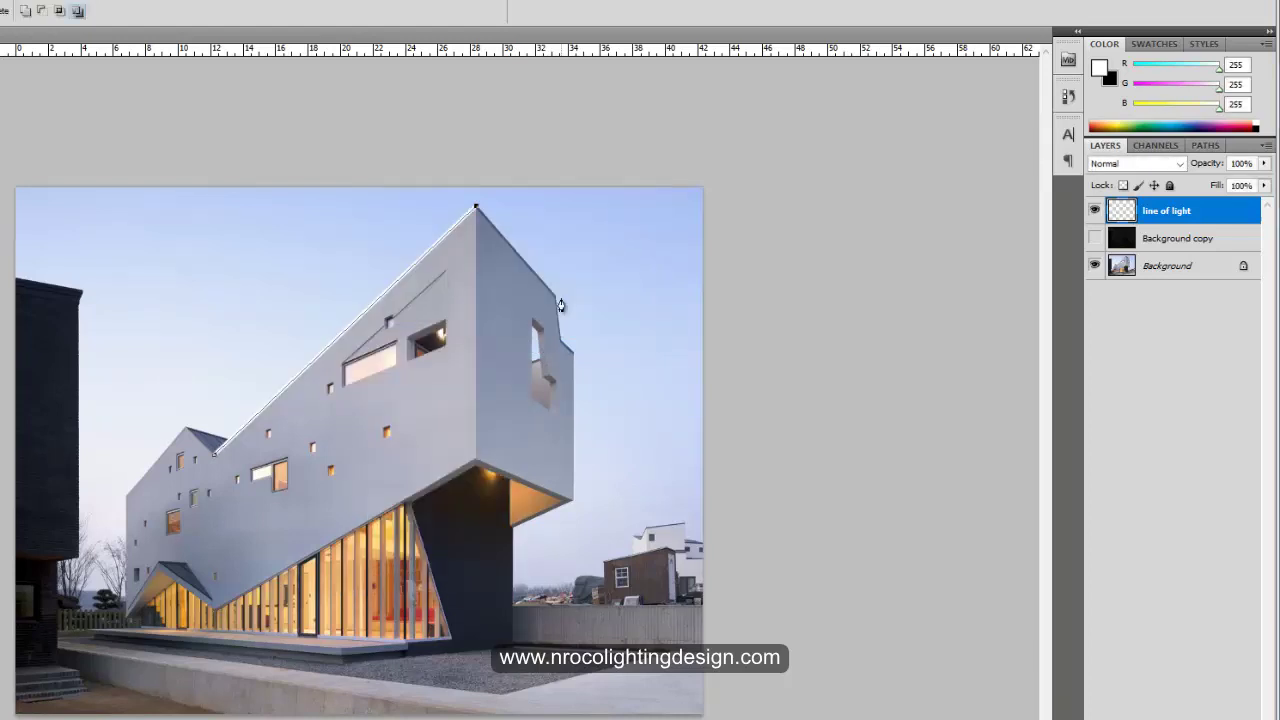
{"action": "left_click", "coordinate": [1094, 238]}
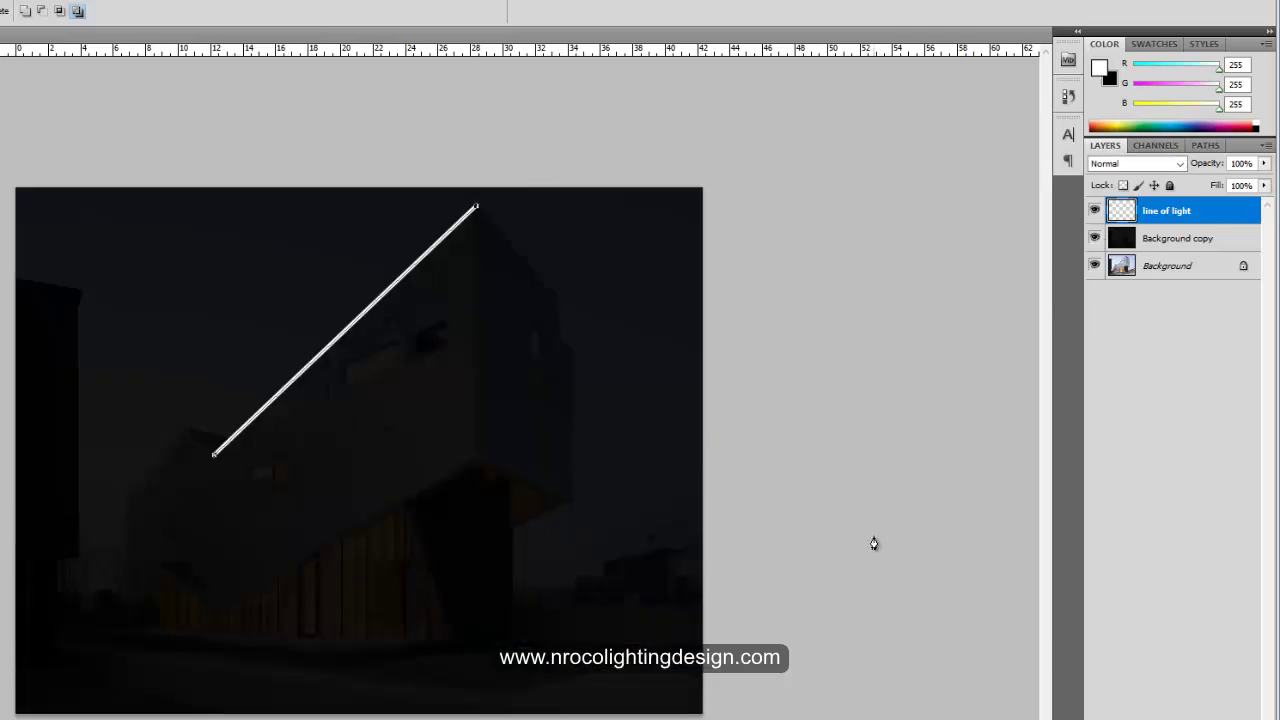
{"action": "key", "text": "ctrl+h"}
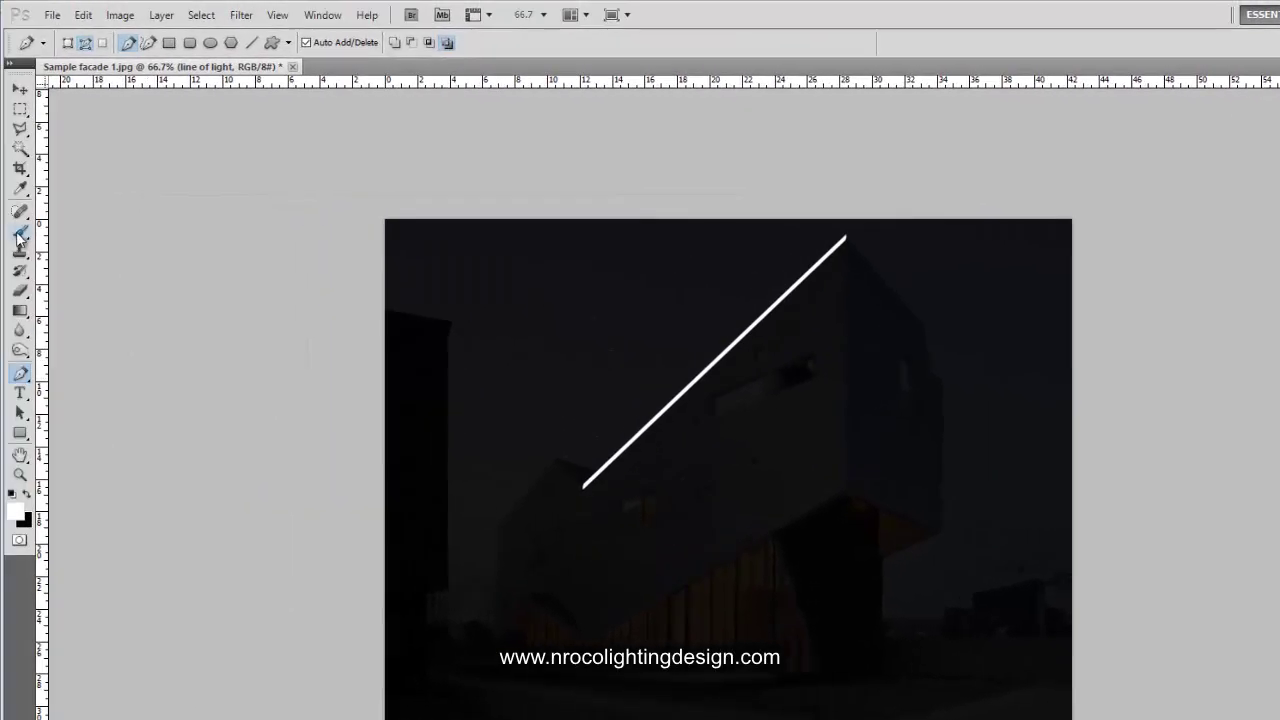
Step: Activate the Brush tool and replace the current brush presets with the Basic Brushes set
{"action": "left_click", "coordinate": [18, 236]}
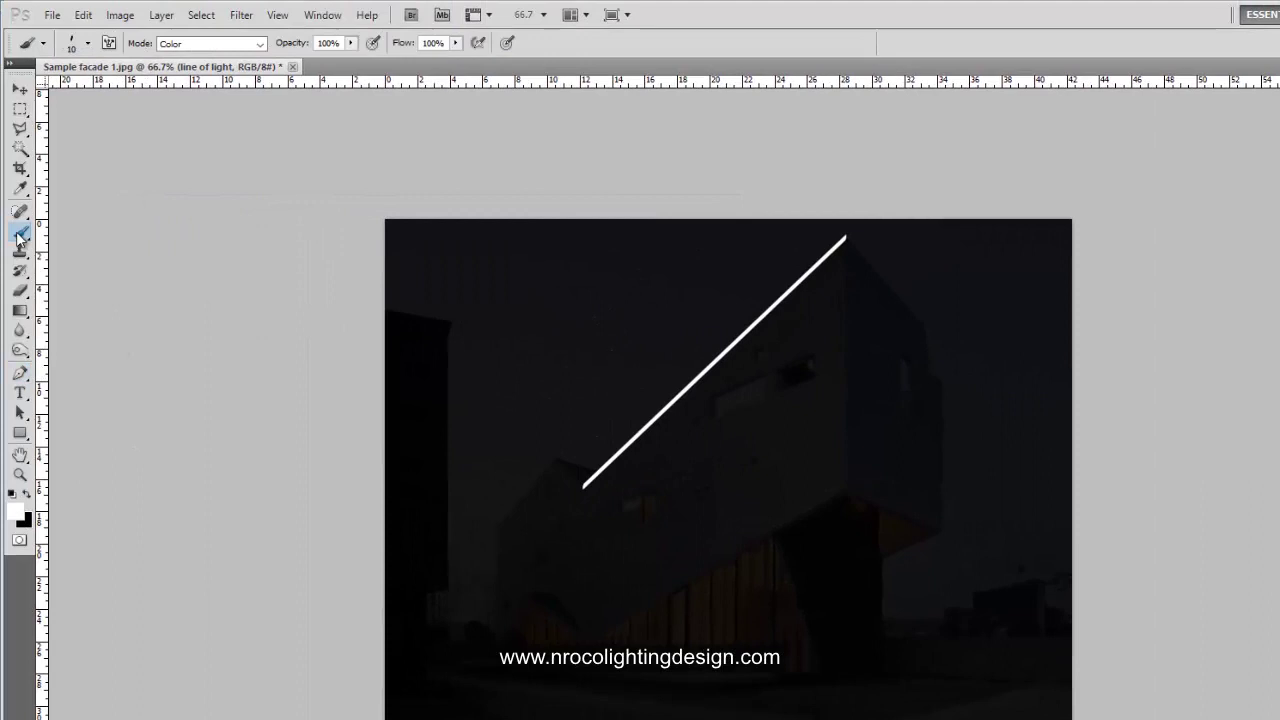
{"action": "left_click", "coordinate": [92, 44]}
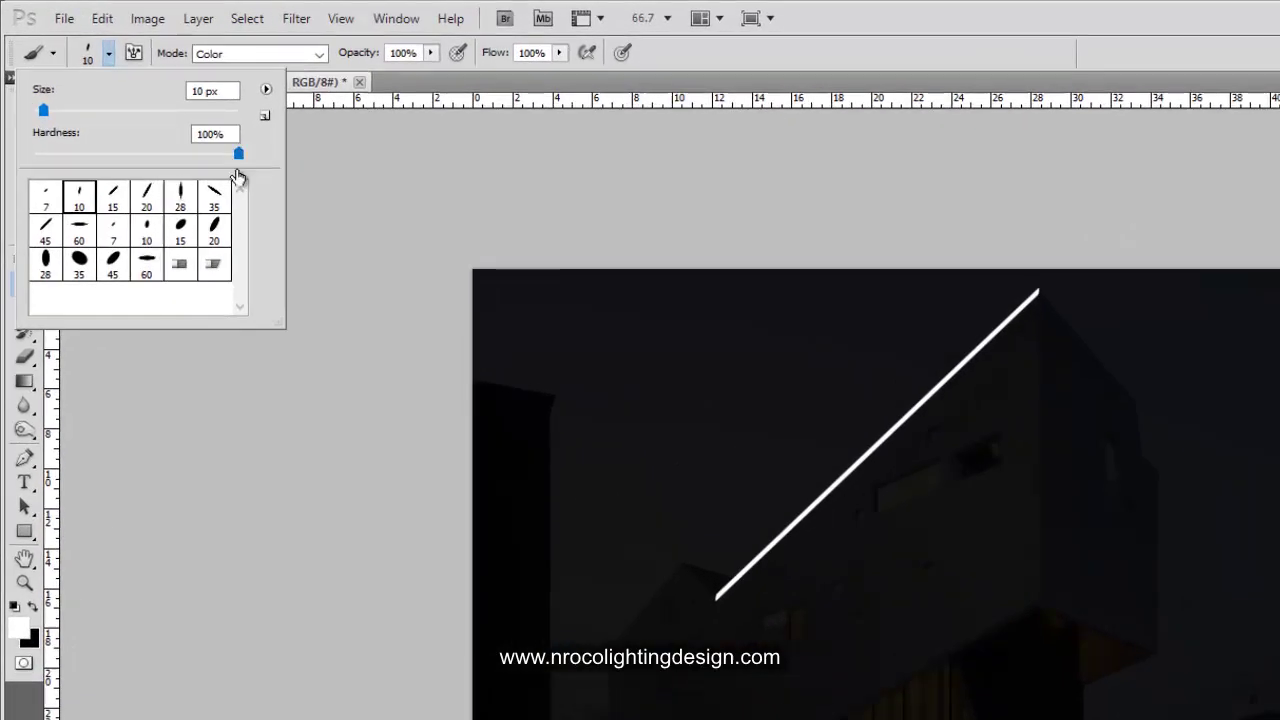
{"action": "left_click", "coordinate": [266, 90]}
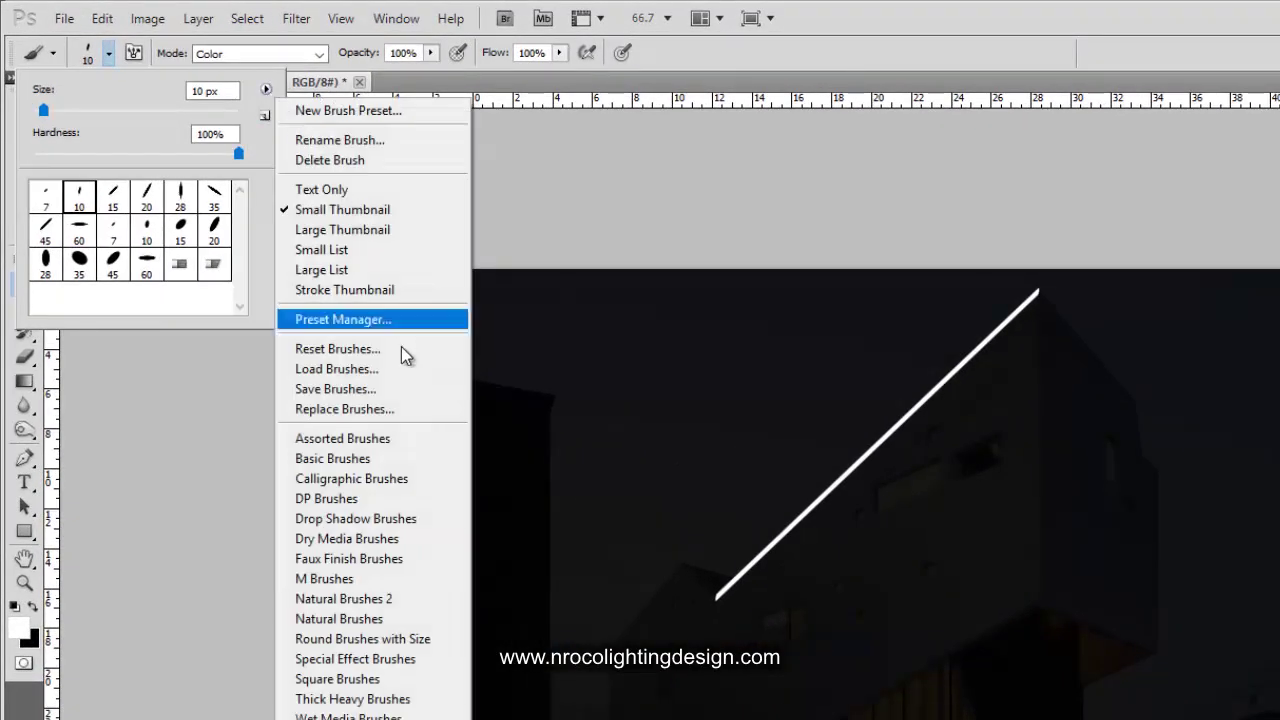
{"action": "left_click", "coordinate": [374, 460]}
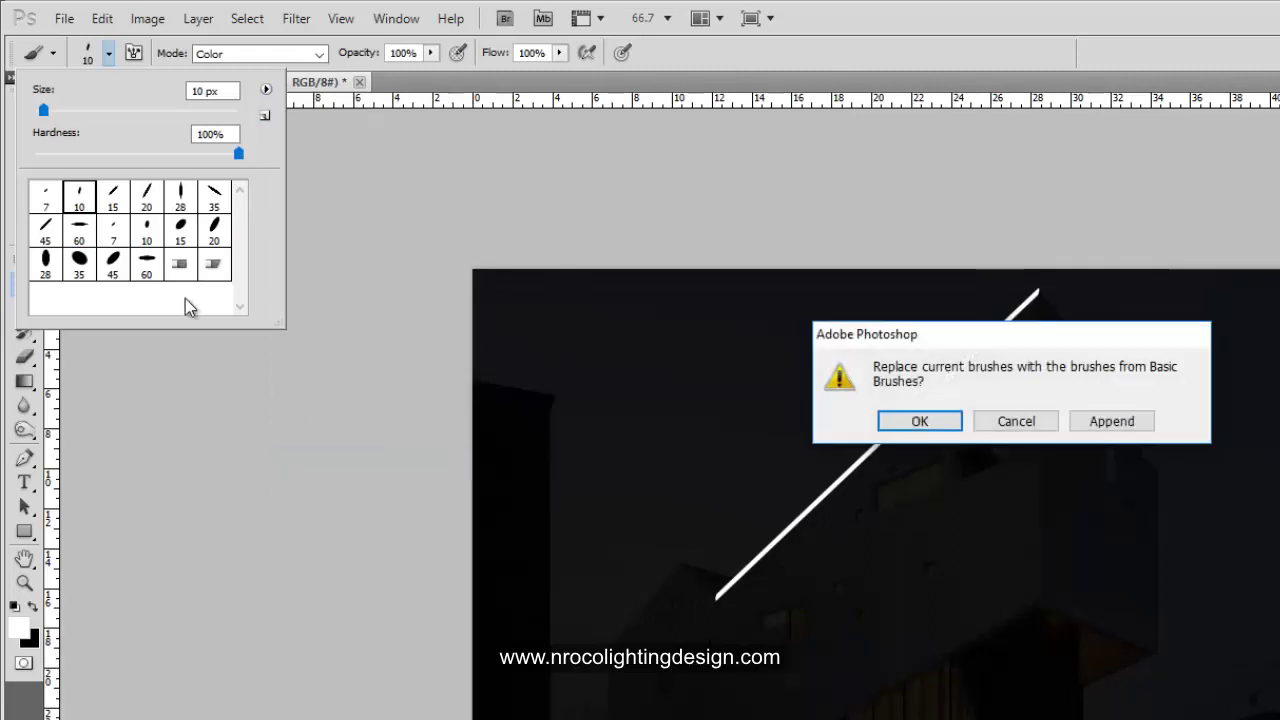
{"action": "left_click", "coordinate": [932, 425]}
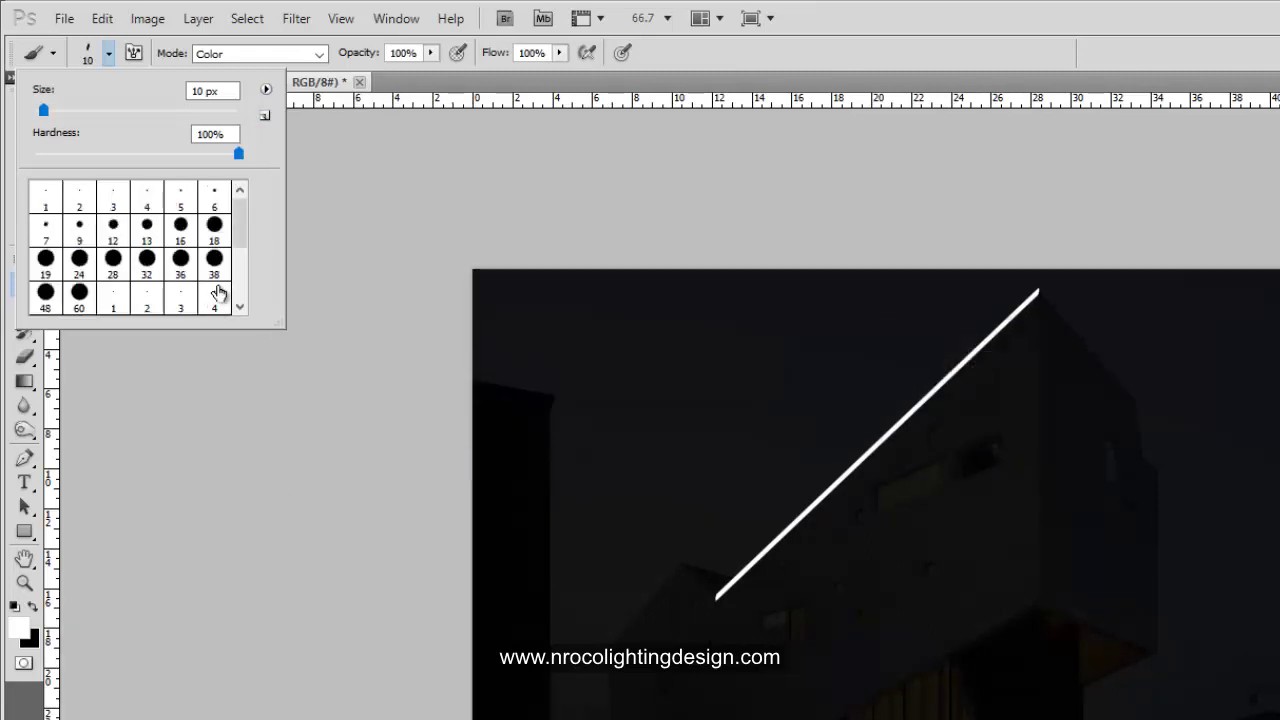
Step: Choose the hard round 18 px brush and set its size to 5 px
{"action": "left_click", "coordinate": [214, 226]}
{"action": "left_click", "coordinate": [221, 93]}
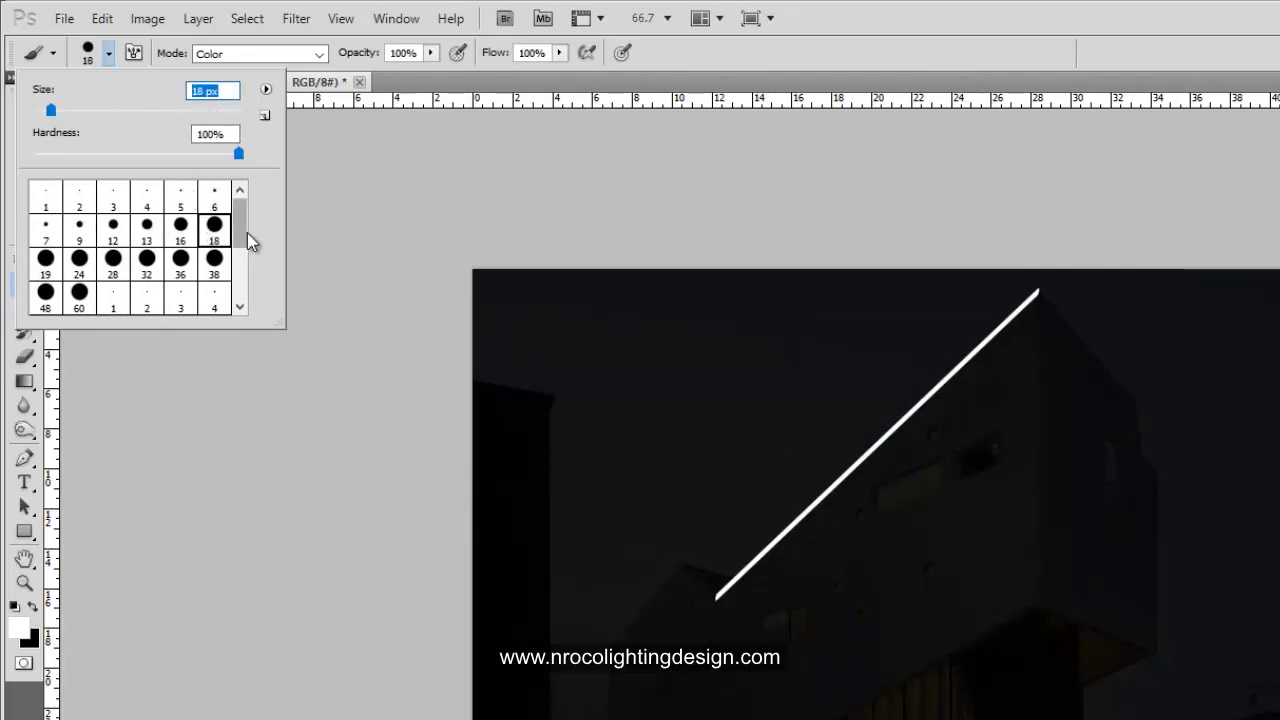
{"action": "type", "text": "5"}
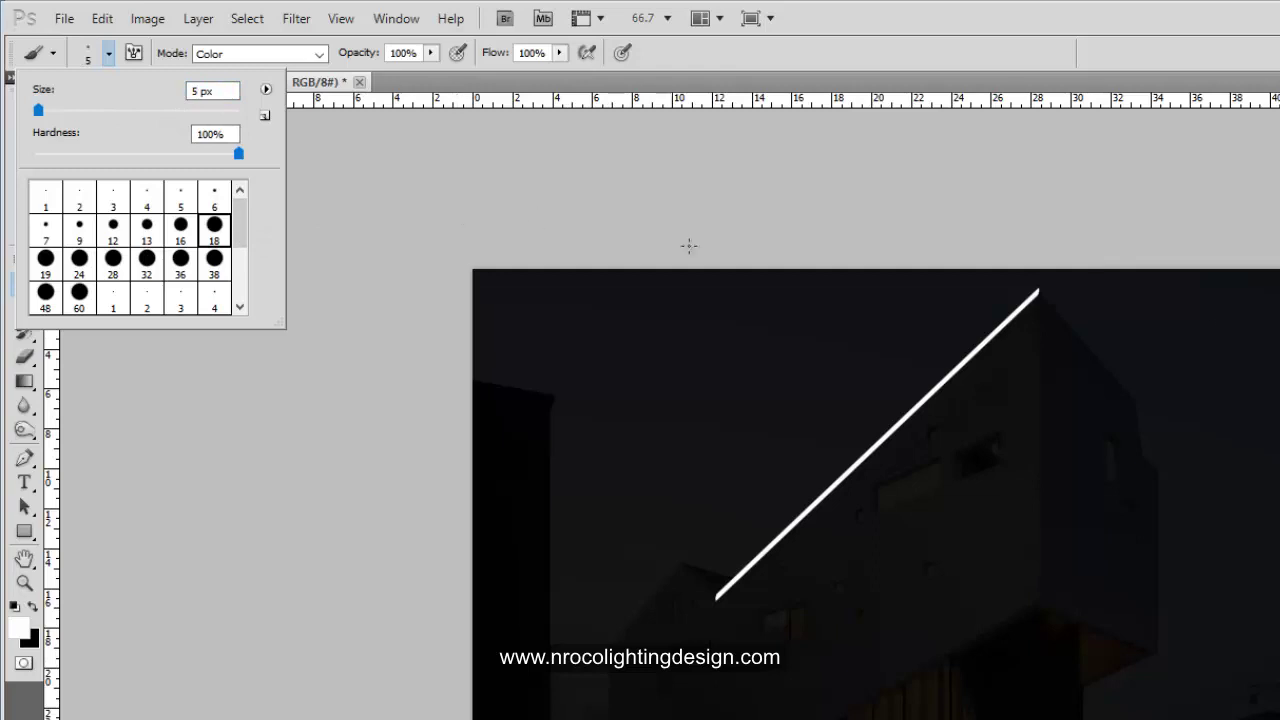
{"action": "key", "text": "Return"}
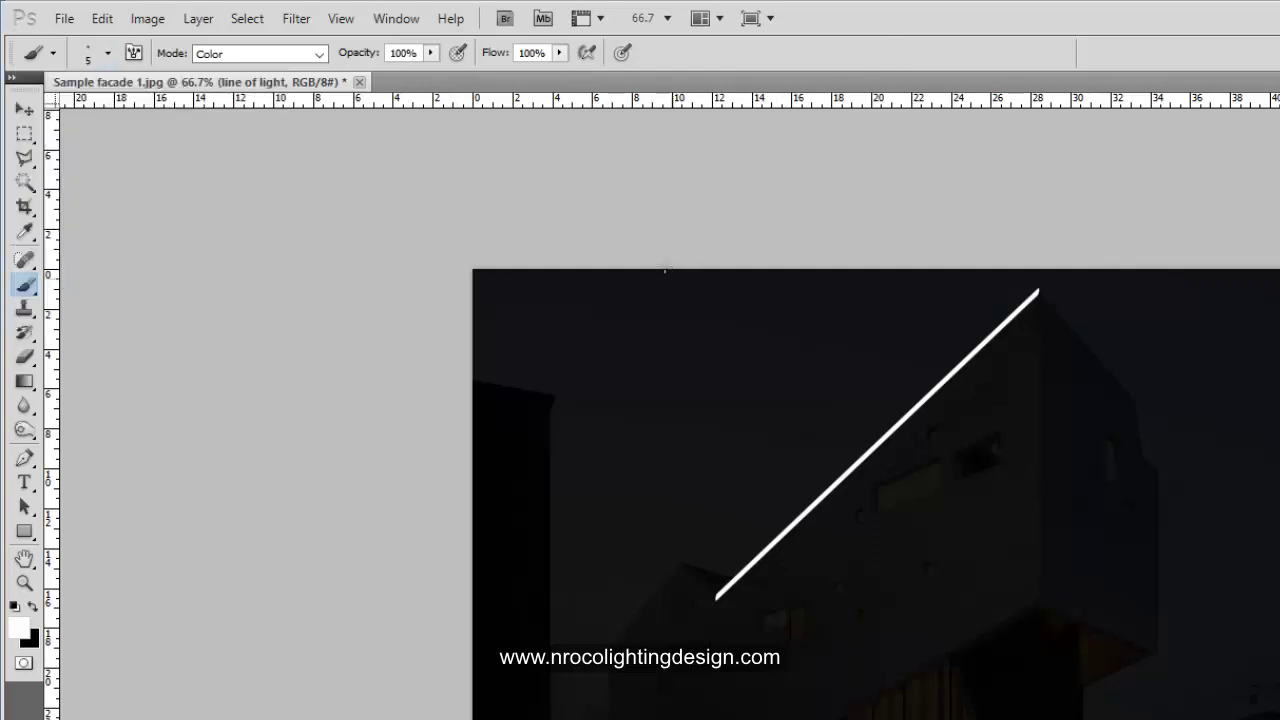
Step: Select the area around the white roof line with a rectangular marquee, delete the line and deselect
{"action": "left_click", "coordinate": [28, 136]}
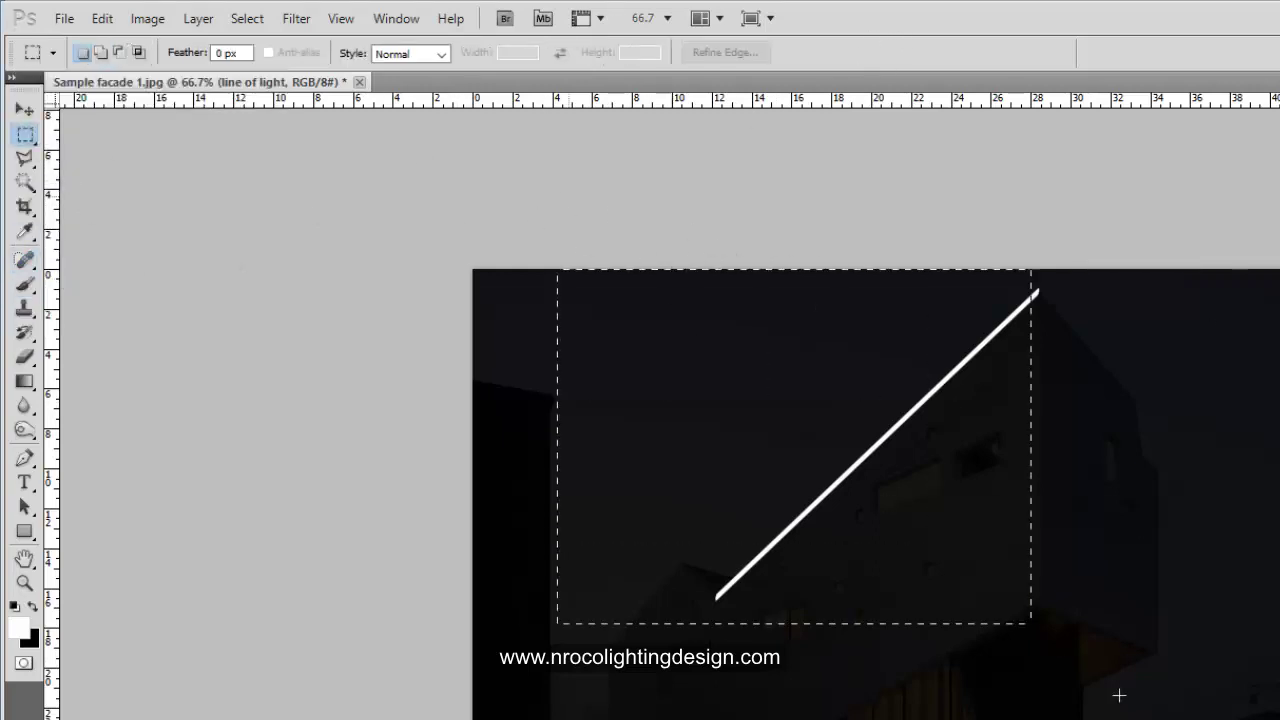
{"action": "left_click_drag", "start_coordinate": [1119, 694], "coordinate": [1210, 712]}
{"action": "key", "text": "Delete"}
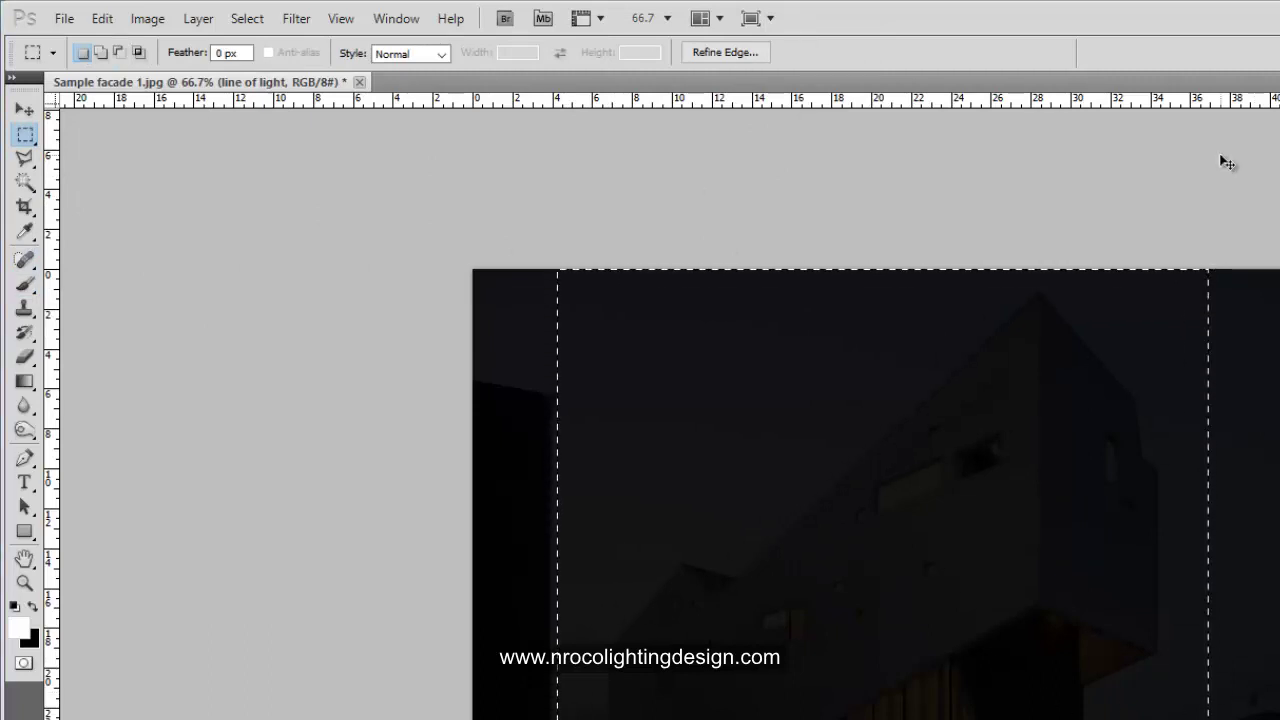
{"action": "key", "text": "ctrl+d"}
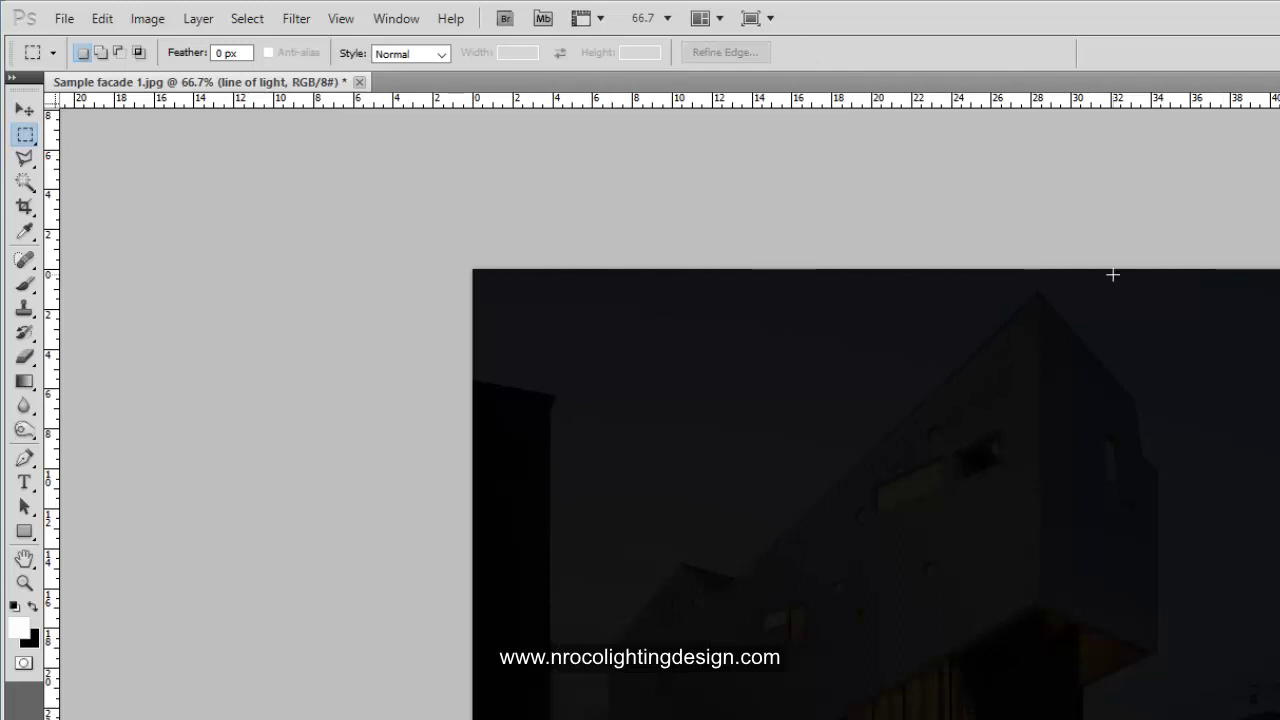
Step: Draw a straight Pen path from the roof notch to the peak, stroke it with the white 5 px brush and dismiss the path
{"action": "left_click", "coordinate": [25, 459]}
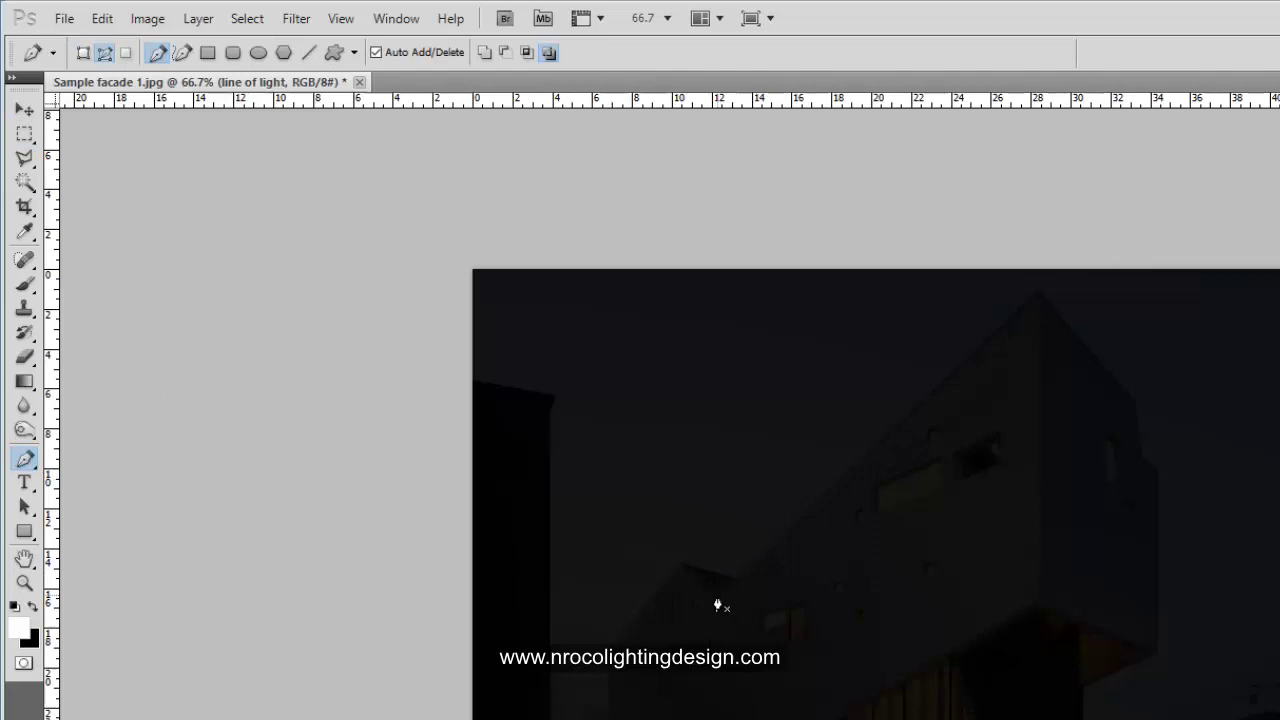
{"action": "left_click", "coordinate": [1037, 293]}
{"action": "right_click", "coordinate": [1037, 293]}
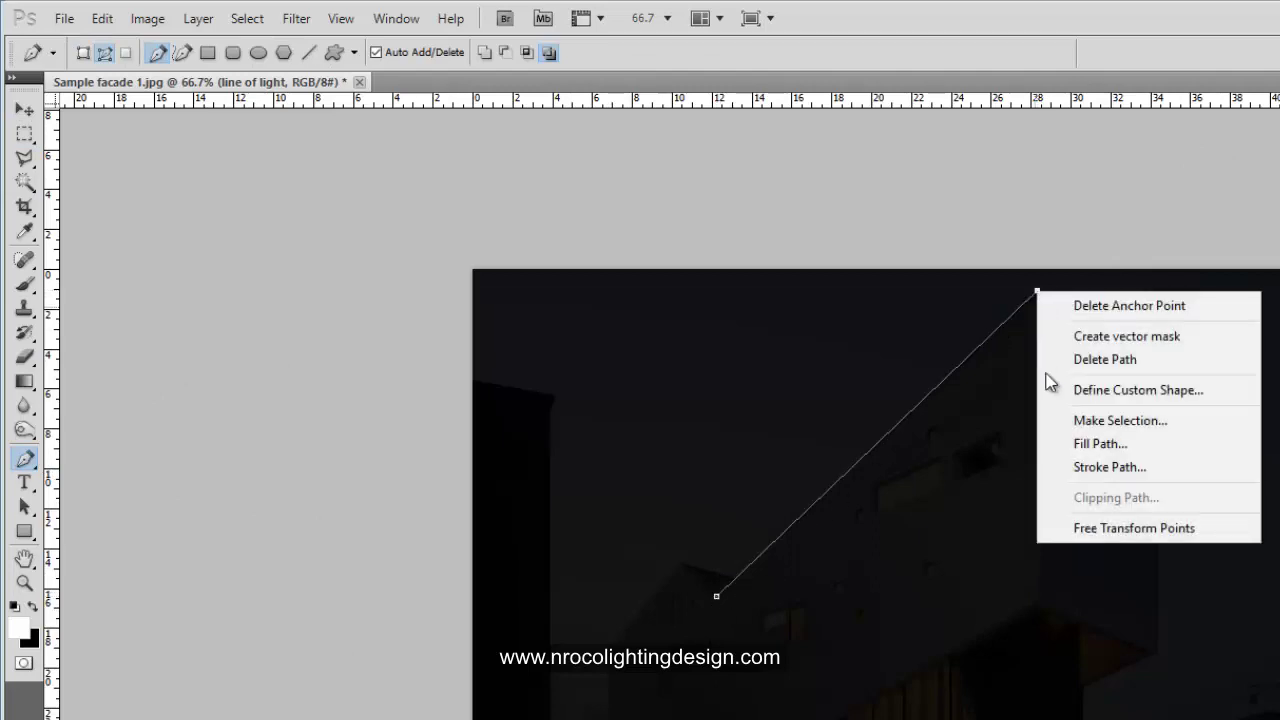
{"action": "left_click", "coordinate": [1090, 466]}
{"action": "left_click", "coordinate": [1140, 378]}
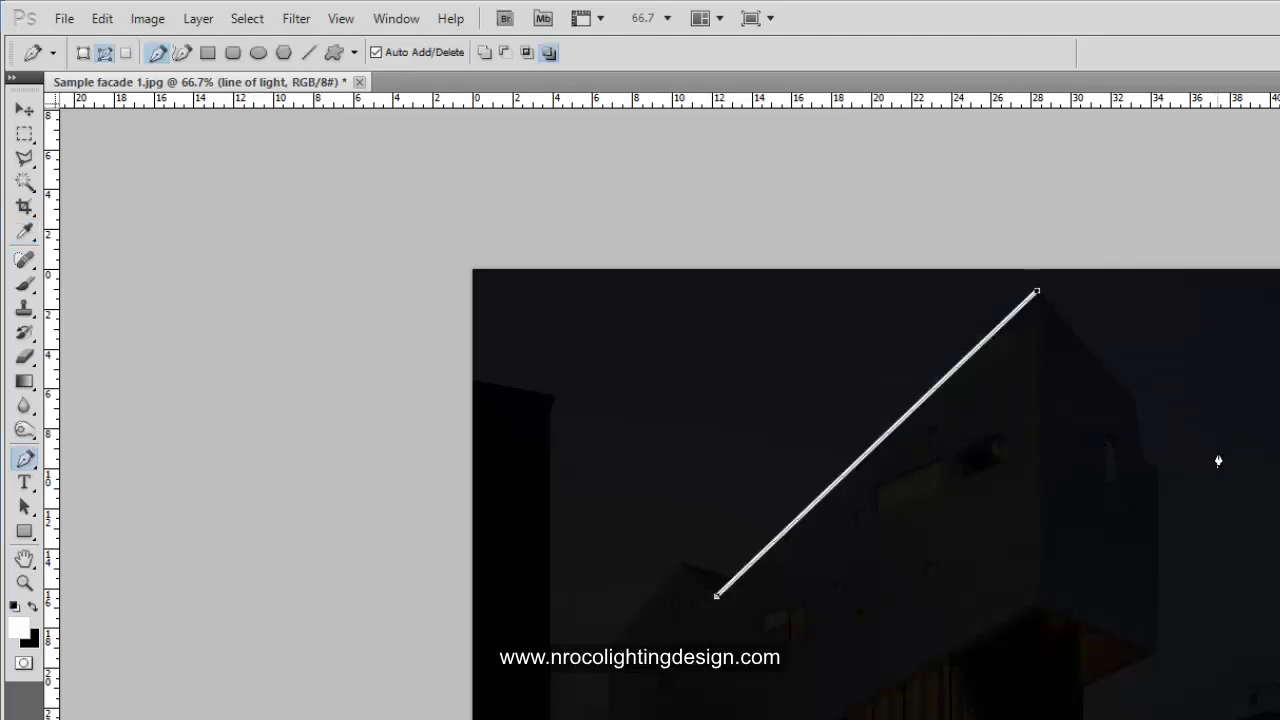
{"action": "key", "text": "Return"}
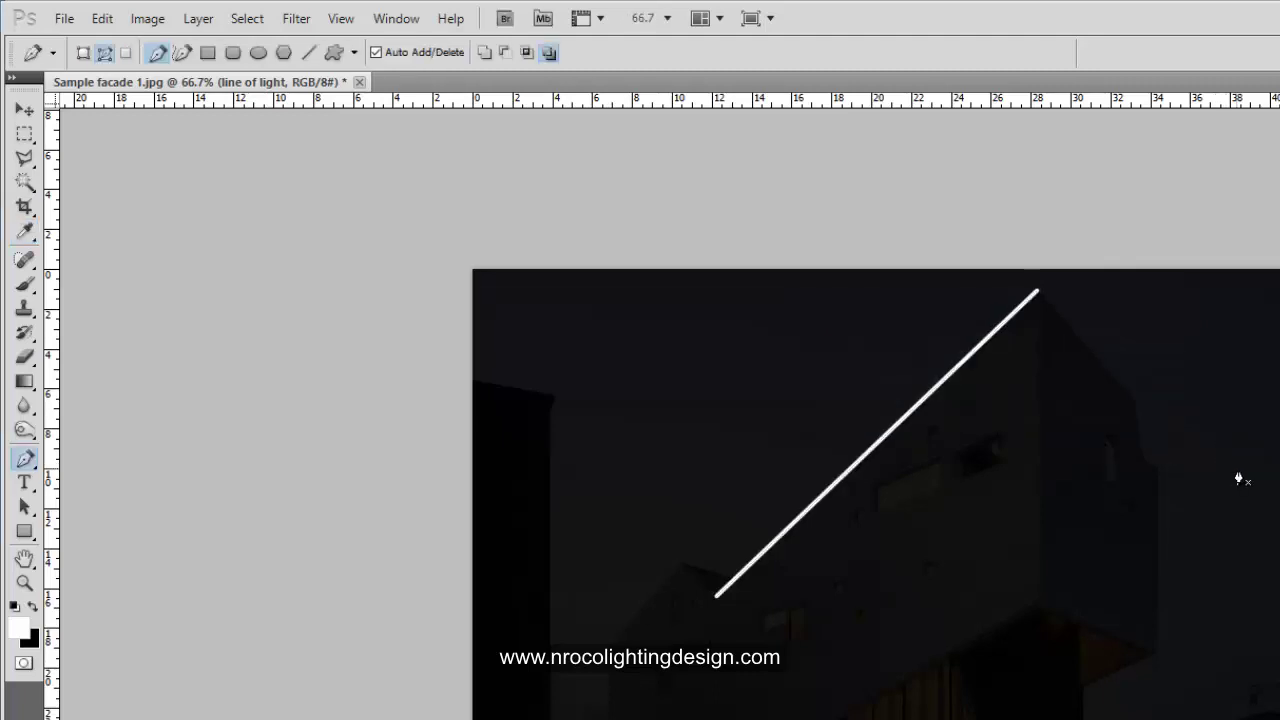
{"action": "left_click", "coordinate": [19, 628]}
{"action": "left_click", "coordinate": [734, 88]}
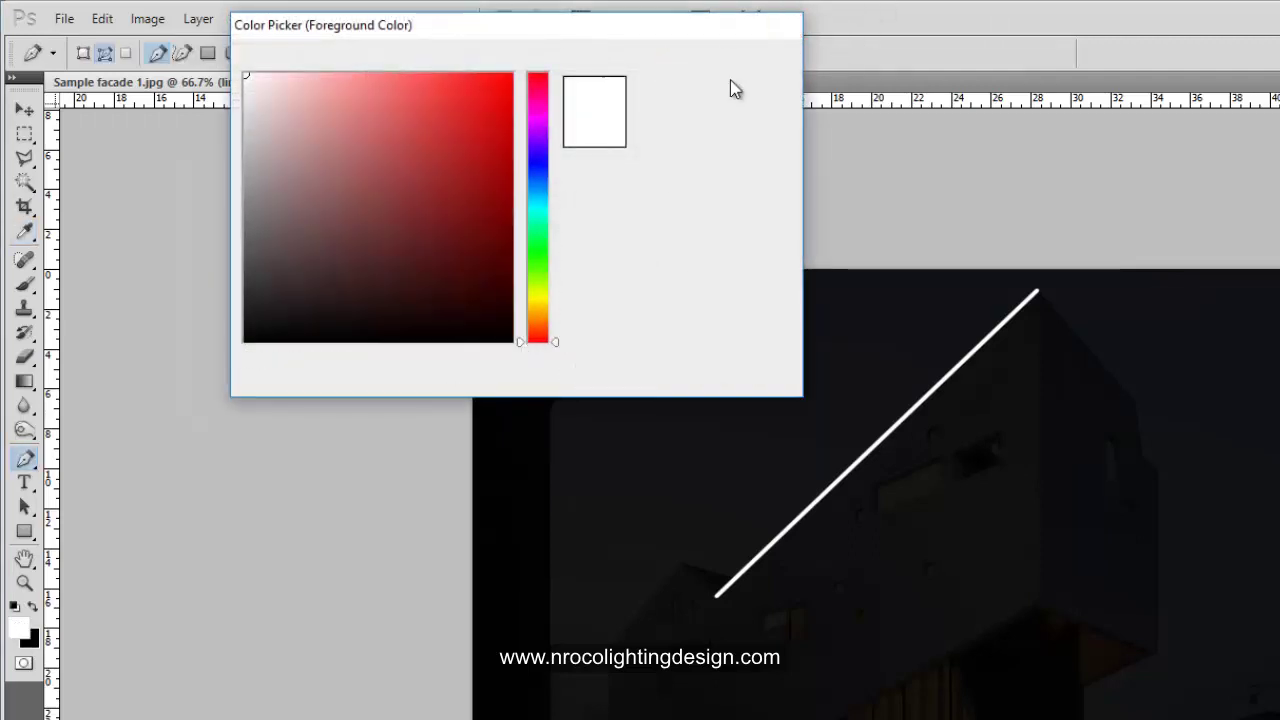
{"action": "left_click", "coordinate": [34, 607]}
{"action": "left_click", "coordinate": [34, 607]}
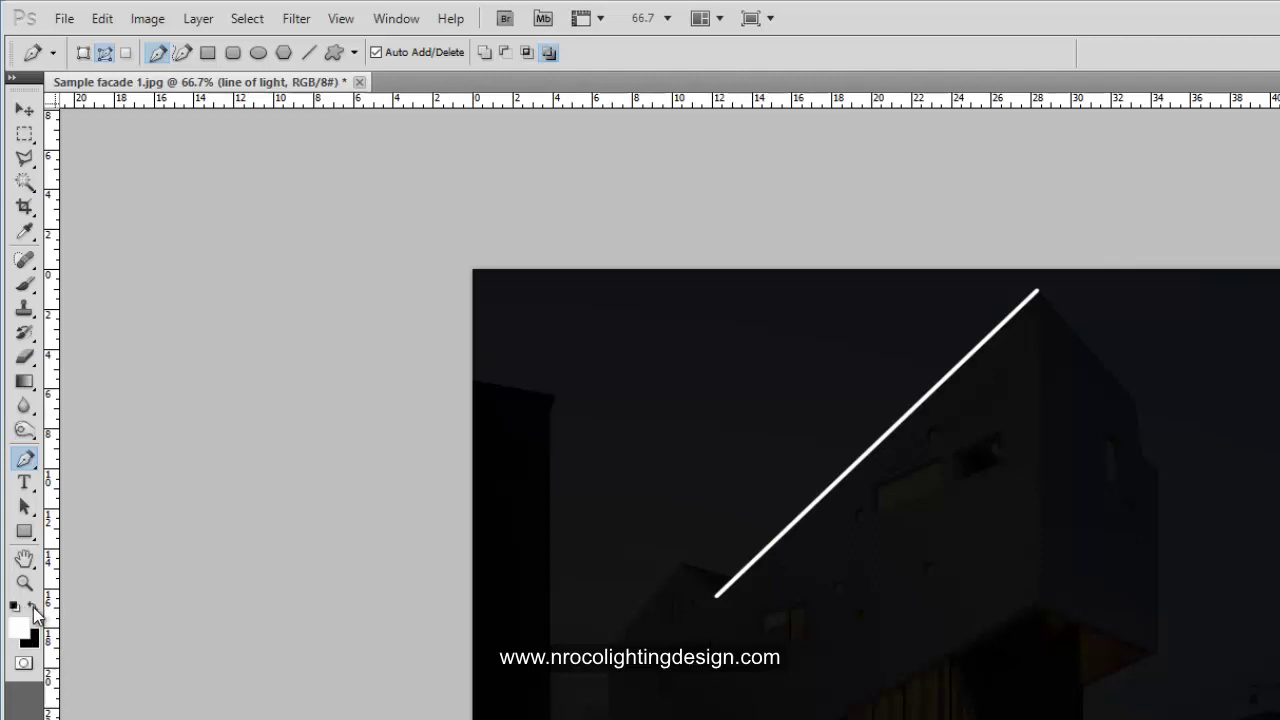
Step: Draw a Pen path from the roof peak down the stepped far roof edge, stroke it with the white brush and dismiss the path
{"action": "left_click", "coordinate": [34, 607]}
{"action": "left_click", "coordinate": [34, 607]}
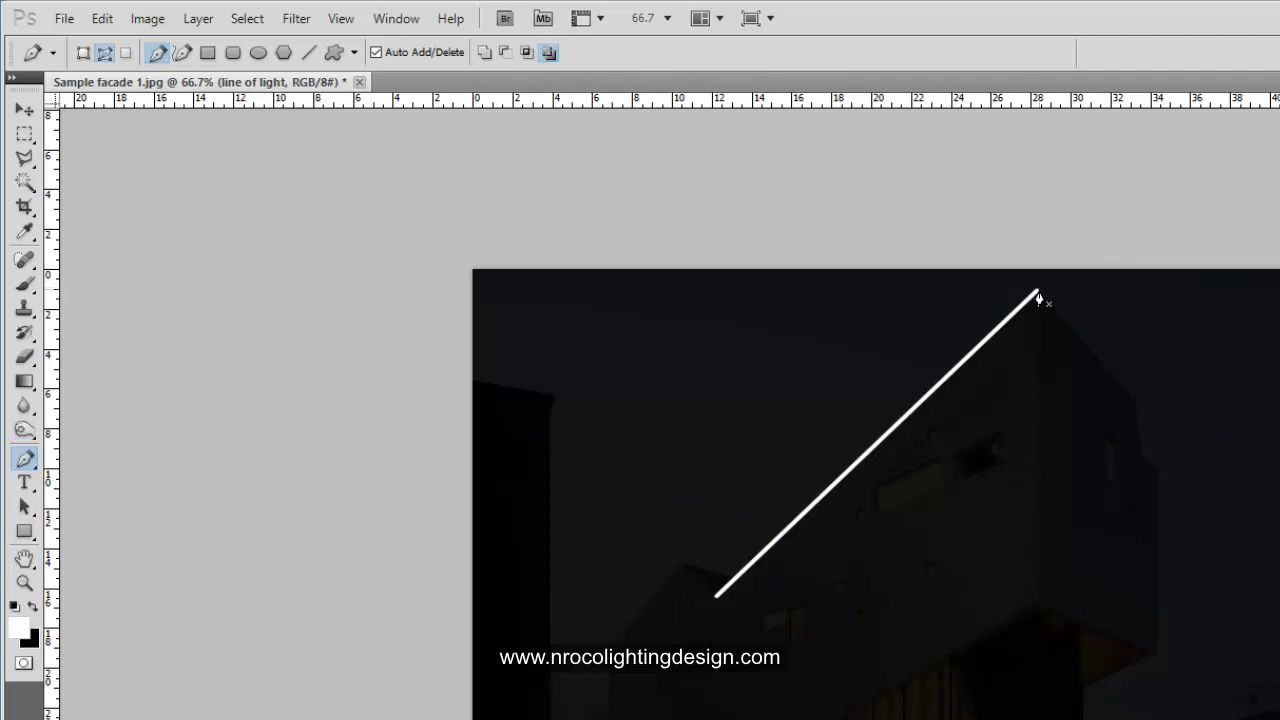
{"action": "left_click", "coordinate": [1136, 403]}
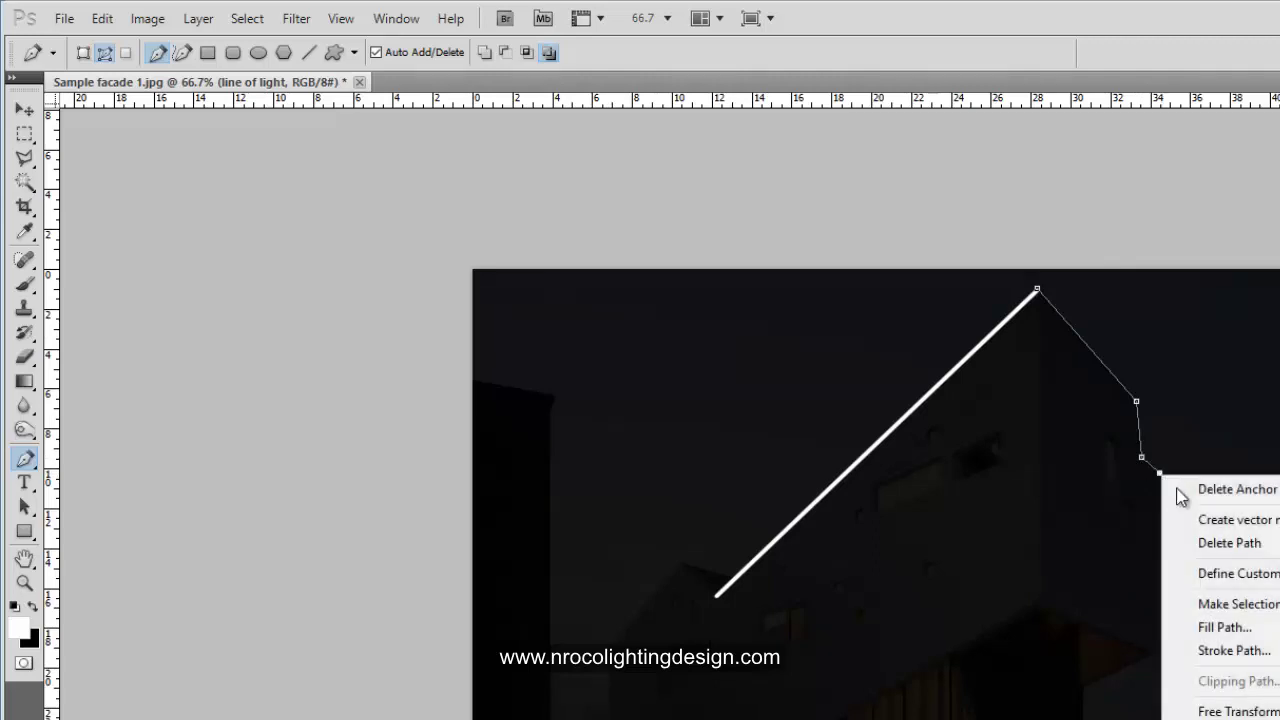
{"action": "right_click", "coordinate": [1161, 476]}
{"action": "left_click", "coordinate": [1230, 650]}
{"action": "left_click", "coordinate": [1103, 373]}
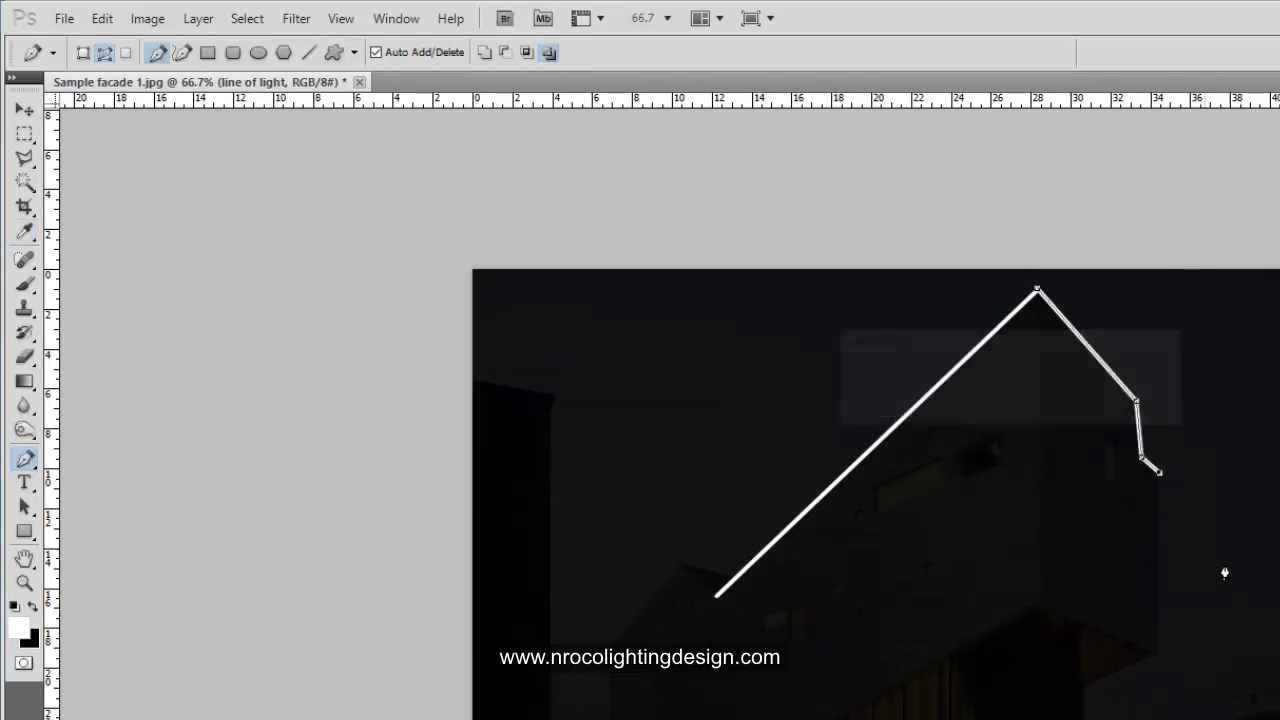
{"action": "key", "text": "Return"}
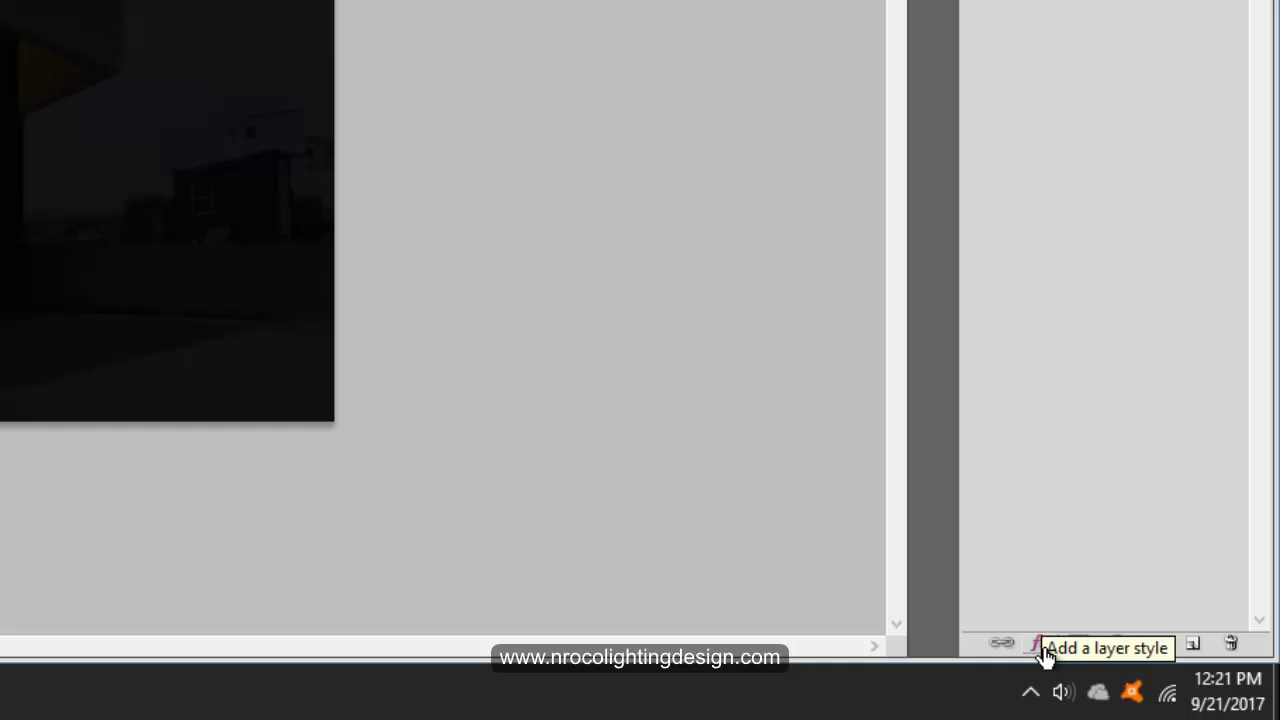
Step: Add an Outer Glow to the line of light layer with 31% opacity and a size of 43 px
{"action": "left_click", "coordinate": [1043, 648]}
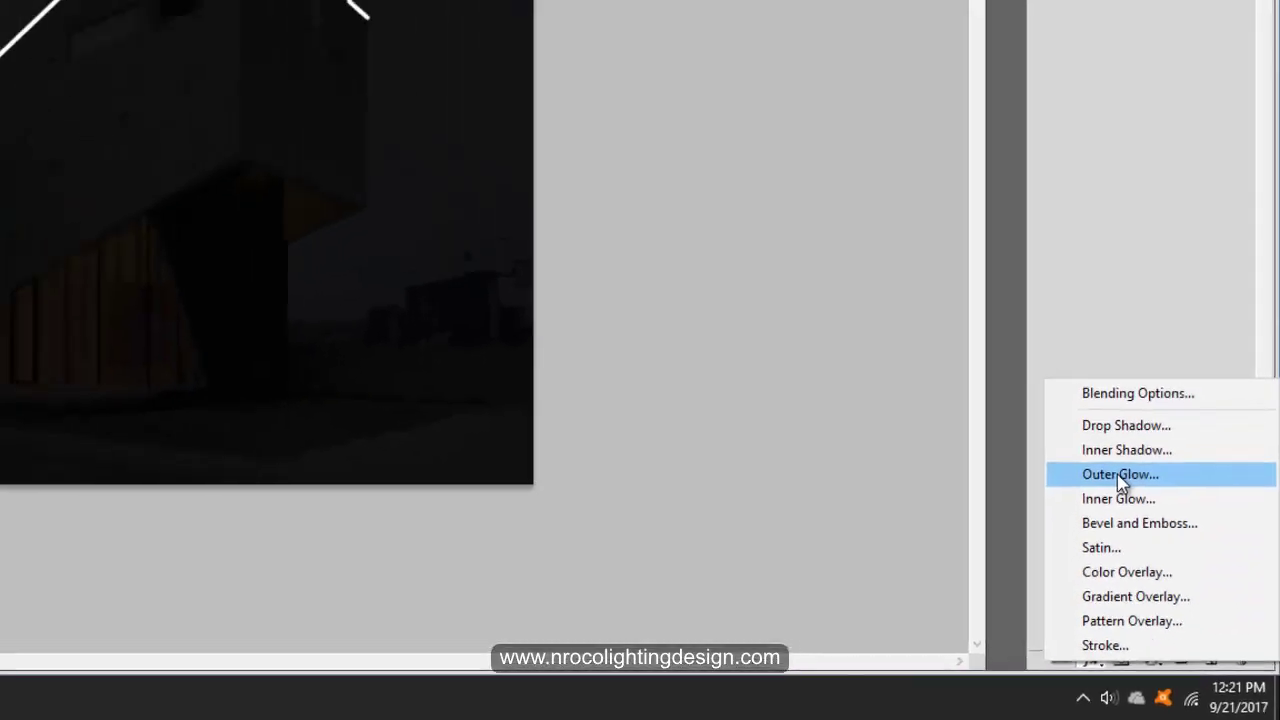
{"action": "left_click", "coordinate": [1076, 410]}
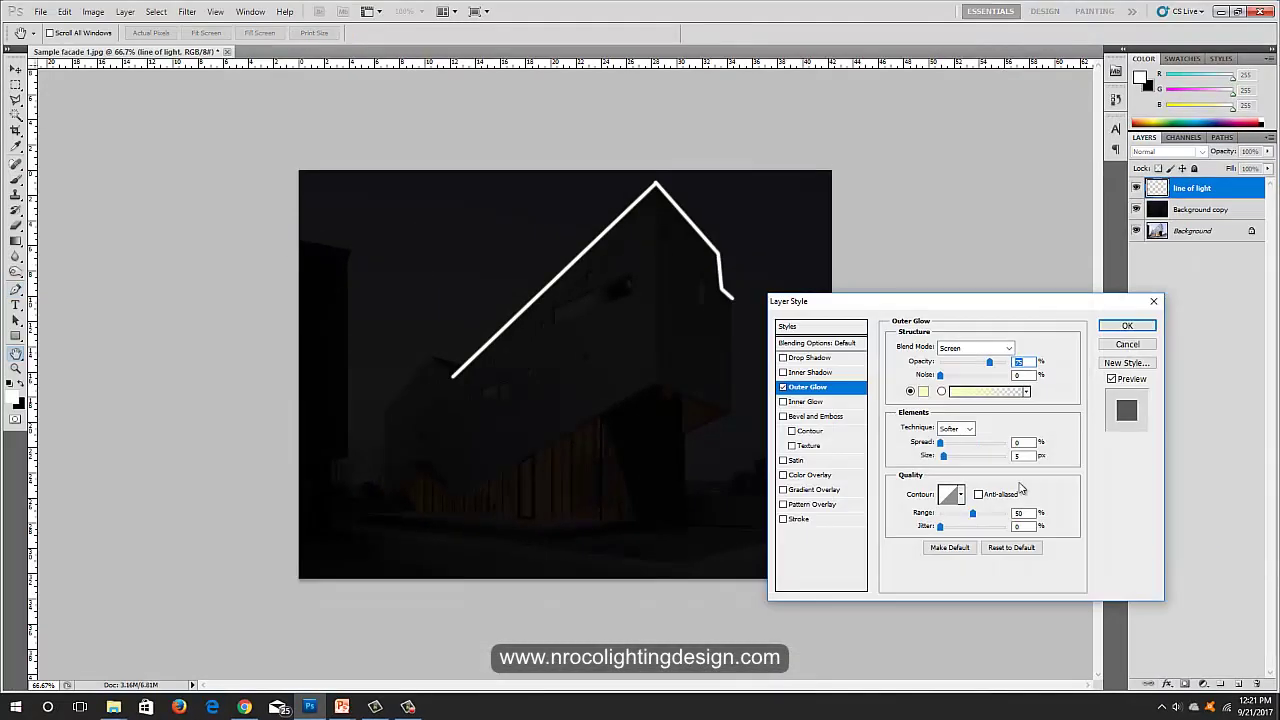
{"action": "left_click_drag", "start_coordinate": [969, 304], "coordinate": [1037, 299]}
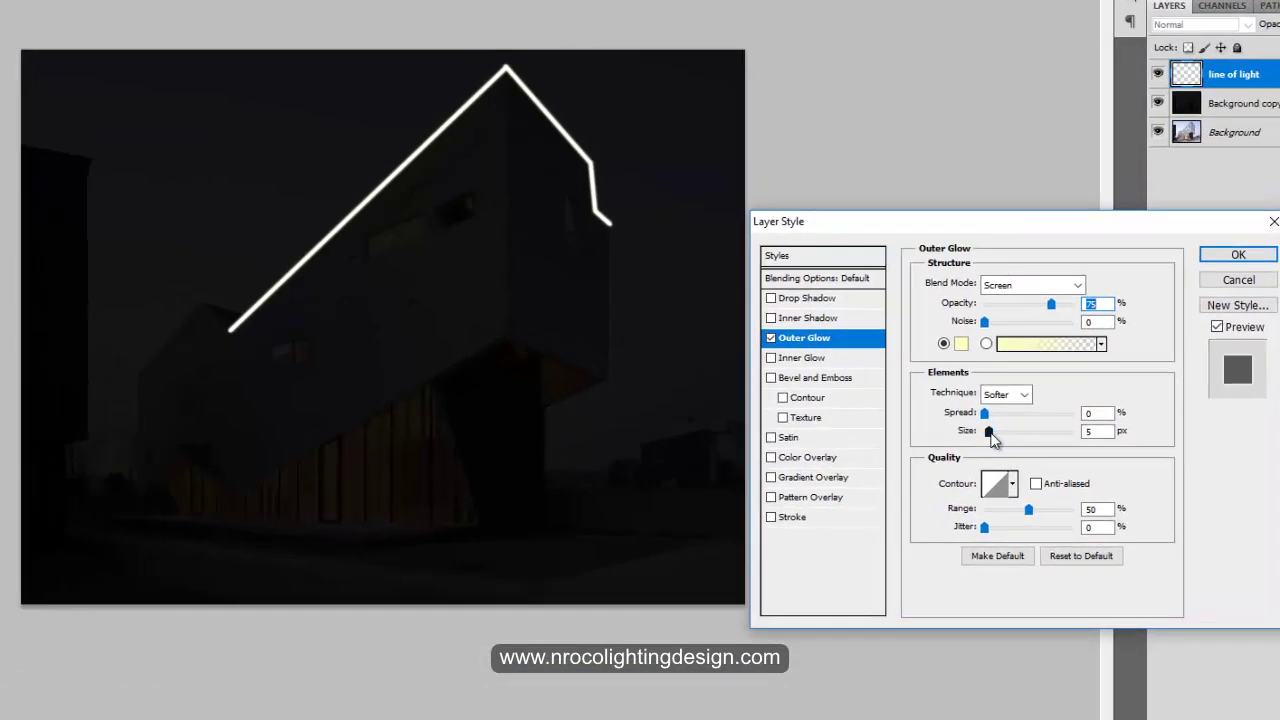
{"action": "left_click_drag", "start_coordinate": [990, 437], "coordinate": [1001, 449]}
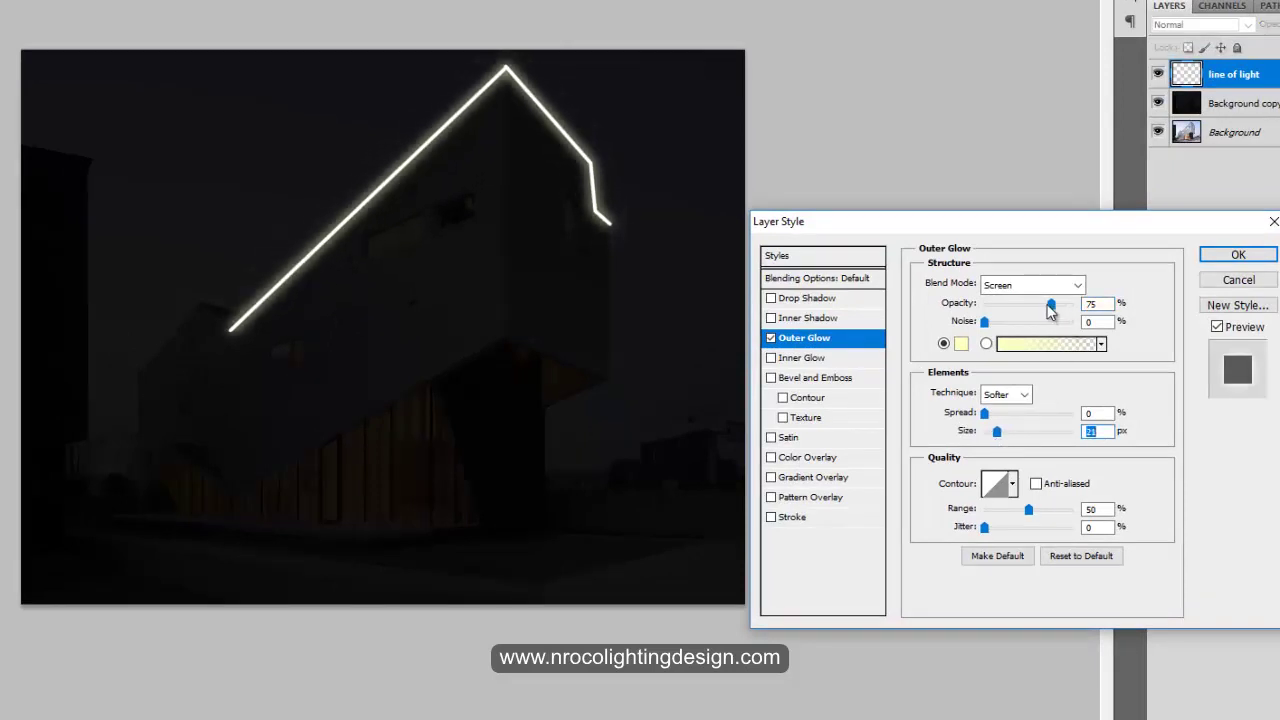
{"action": "left_click_drag", "start_coordinate": [1050, 308], "coordinate": [1011, 313]}
{"action": "left_click_drag", "start_coordinate": [997, 433], "coordinate": [1007, 441]}
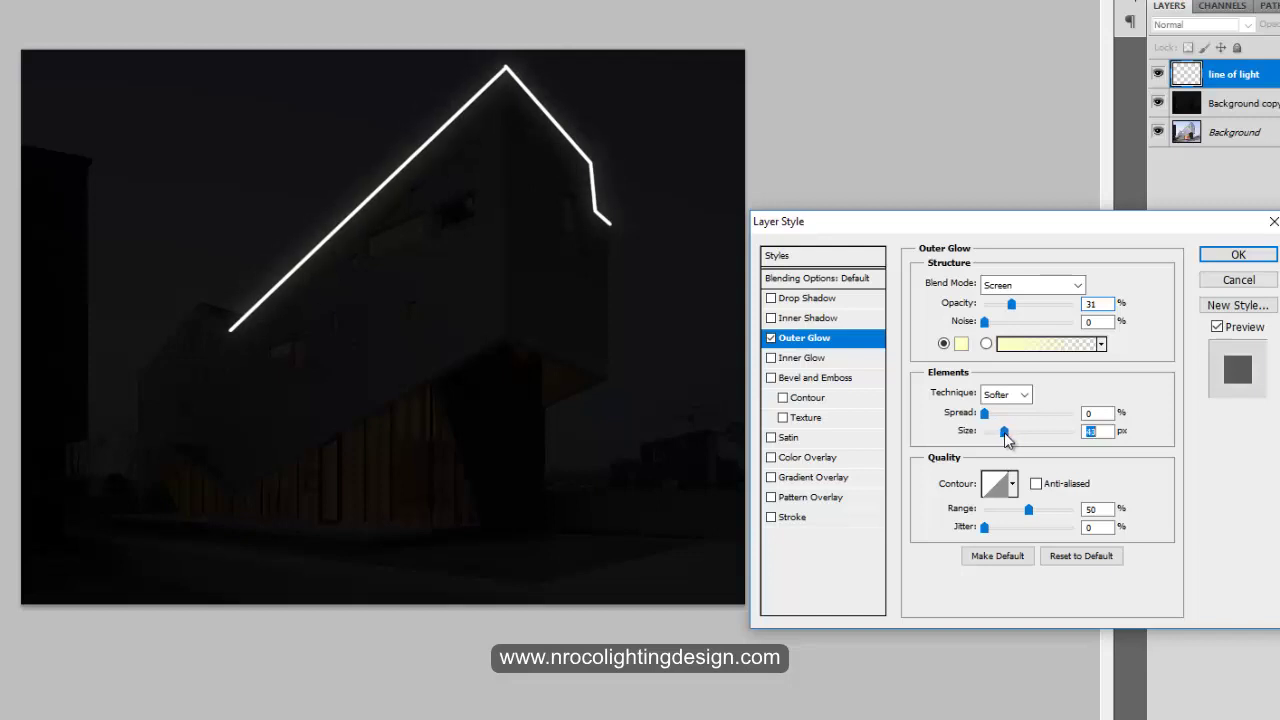
{"action": "left_click", "coordinate": [1238, 254]}
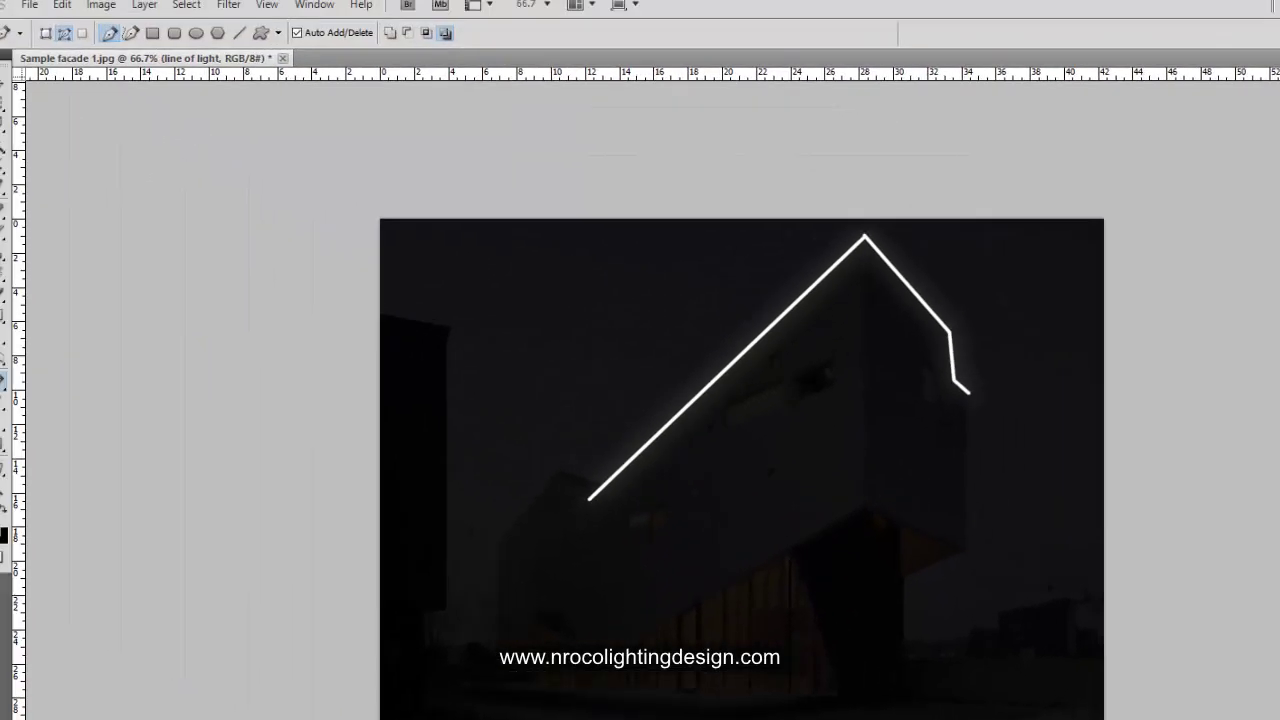
Step: Activate the Brush tool and set the brush size to 4 px
{"action": "left_click", "coordinate": [21, 243]}
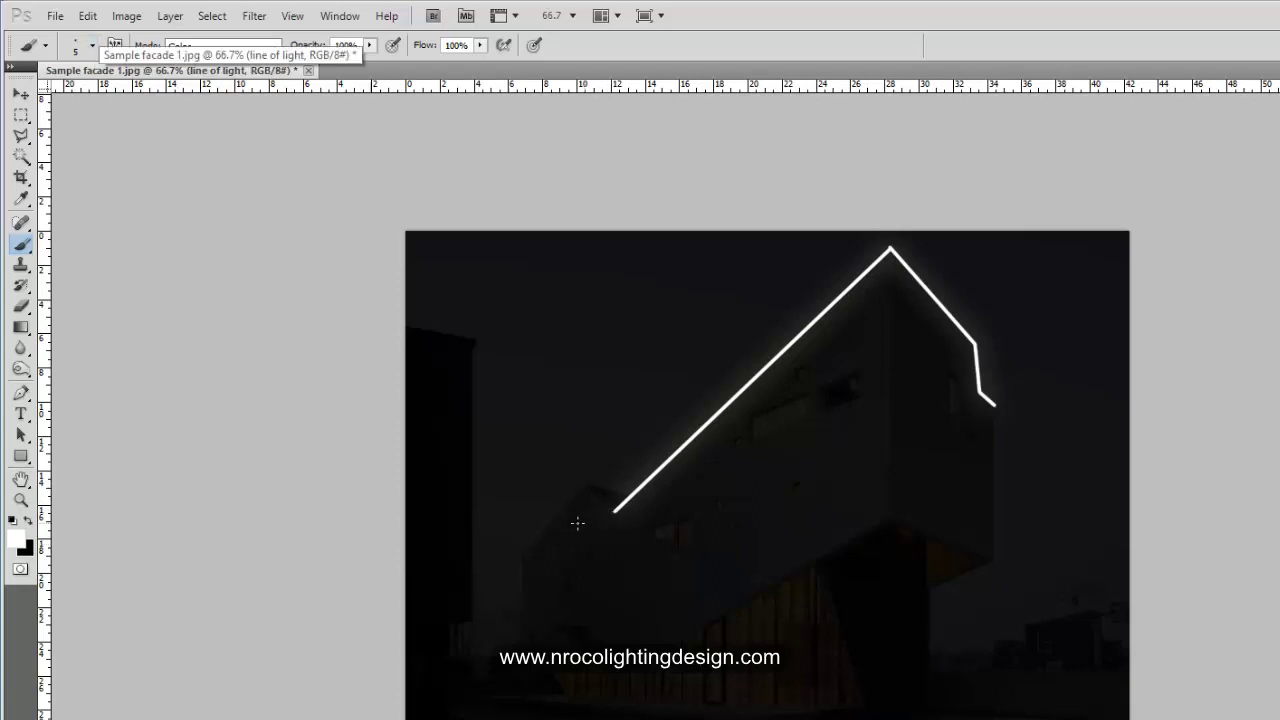
{"action": "left_click", "coordinate": [92, 45]}
{"action": "left_click", "coordinate": [194, 82]}
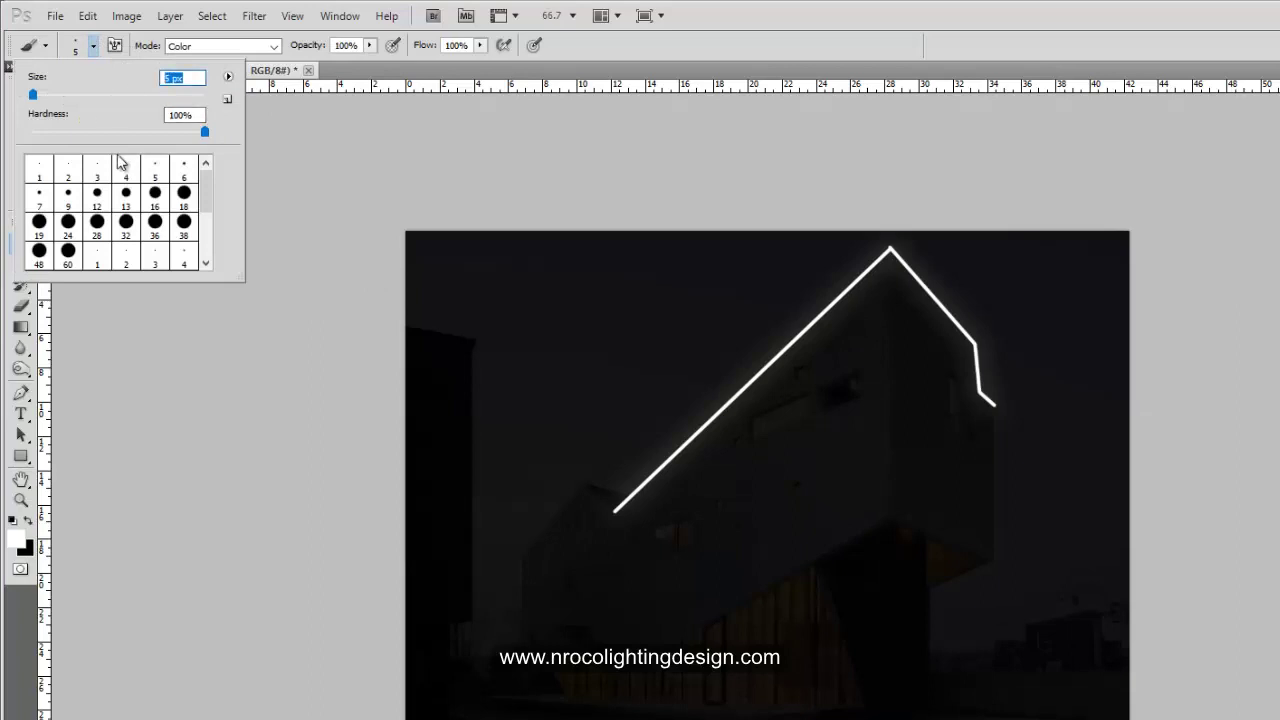
{"action": "type", "text": "4"}
{"action": "key", "text": "Return"}
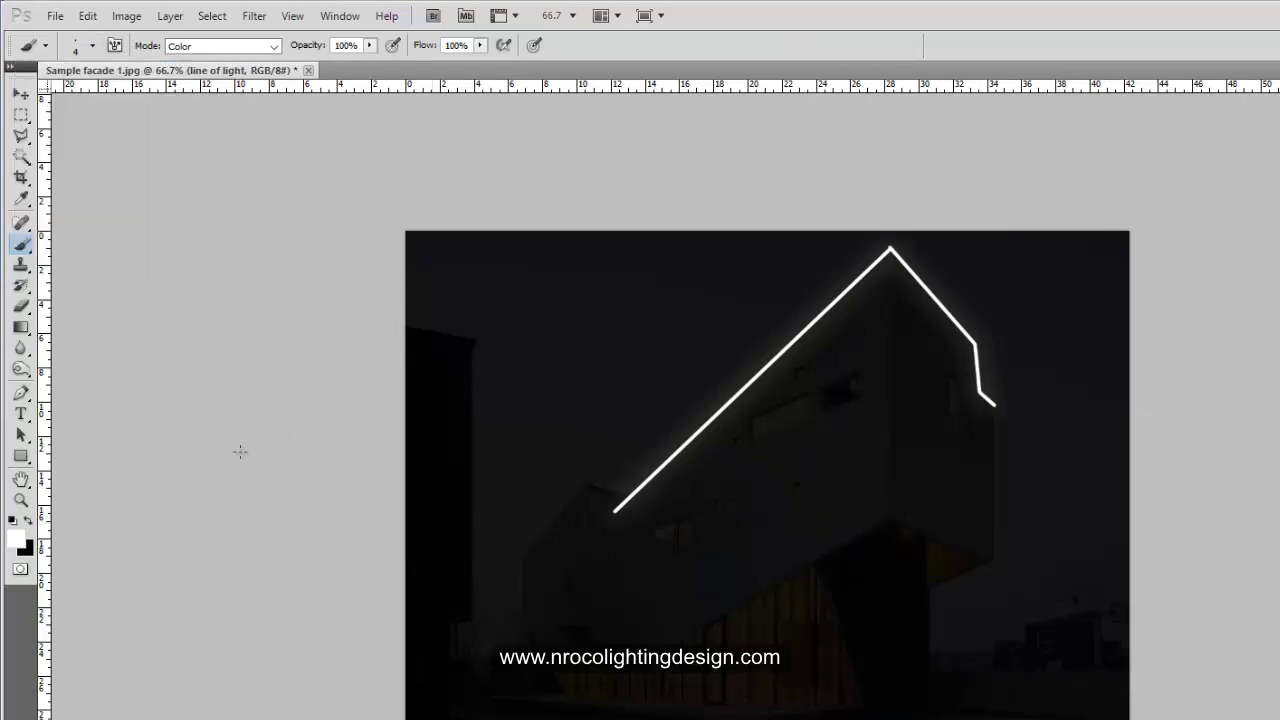
Step: Draw a Pen path from the roof notch over the small gable to the lower eave and stroke it with the brush
{"action": "left_click", "coordinate": [21, 396]}
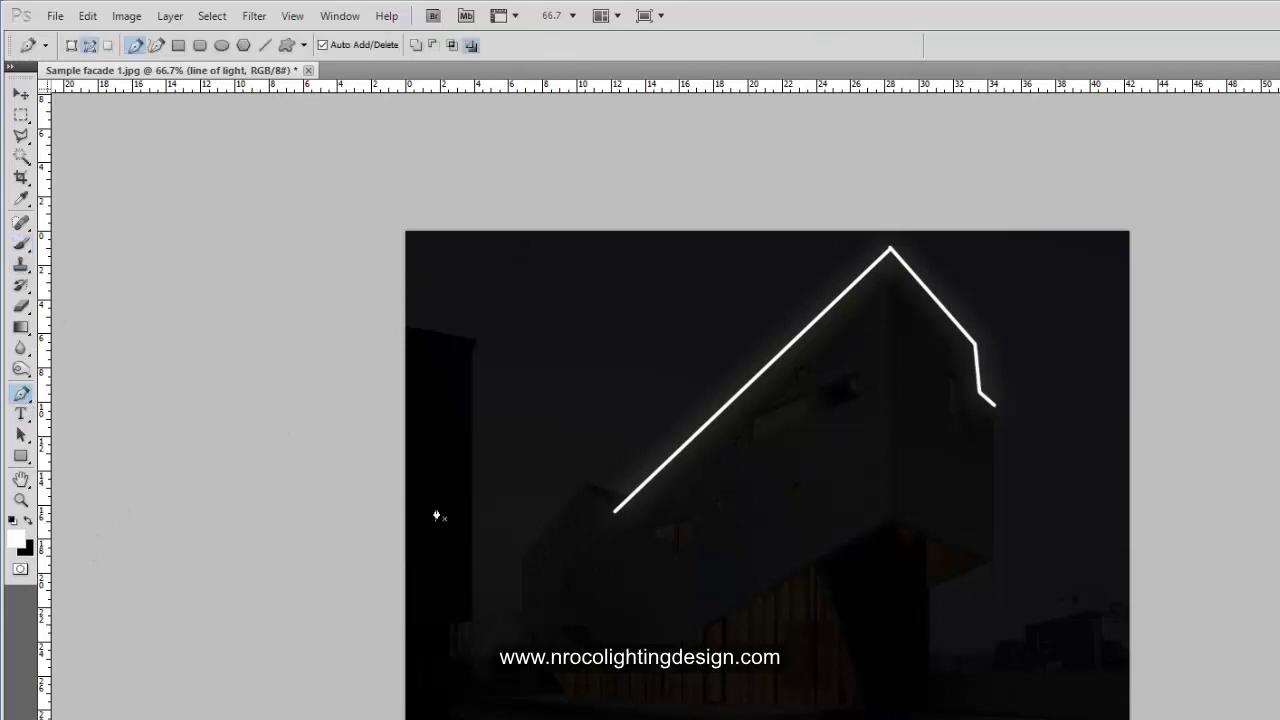
{"action": "left_click", "coordinate": [616, 512]}
{"action": "left_click", "coordinate": [586, 485]}
{"action": "left_click", "coordinate": [522, 560]}
{"action": "right_click", "coordinate": [522, 558]}
{"action": "left_click", "coordinate": [582, 706]}
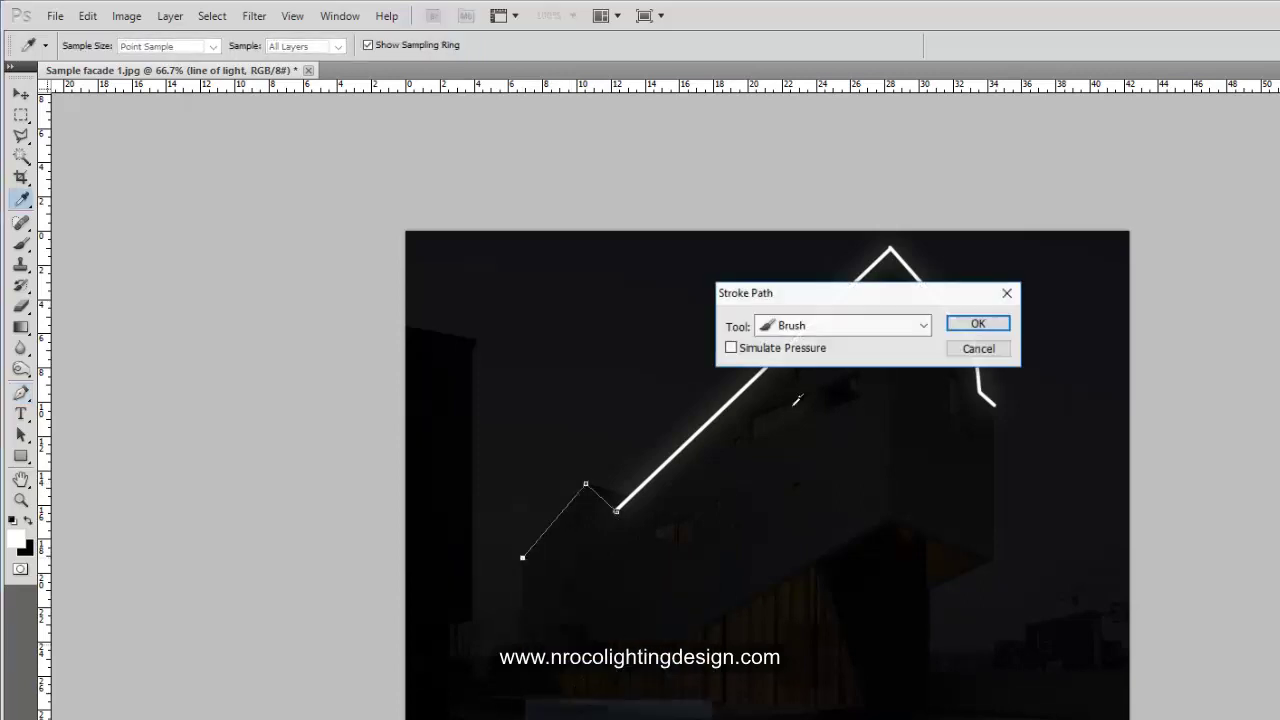
{"action": "left_click", "coordinate": [958, 329]}
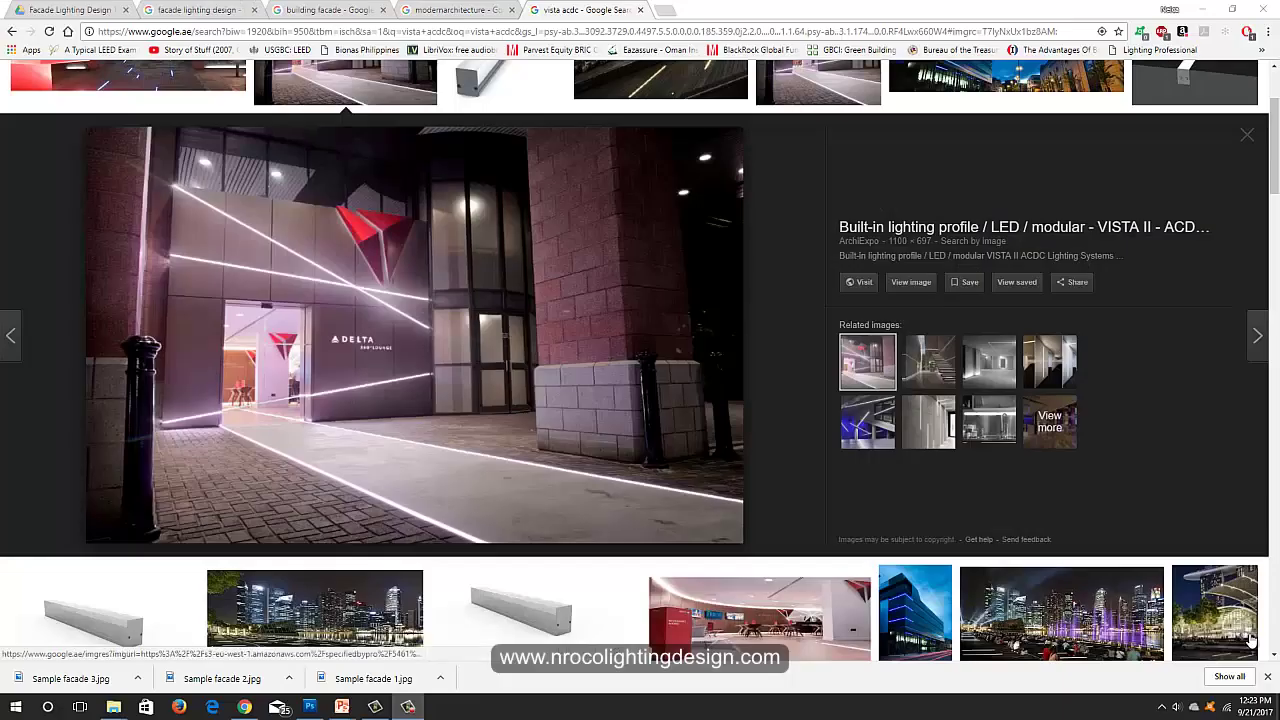
Step: Switch to the Sample Photoshop Facade files folder and open Sample facade 2 in Adobe Photoshop CS5
{"action": "mouse_move", "coordinate": [113, 707]}
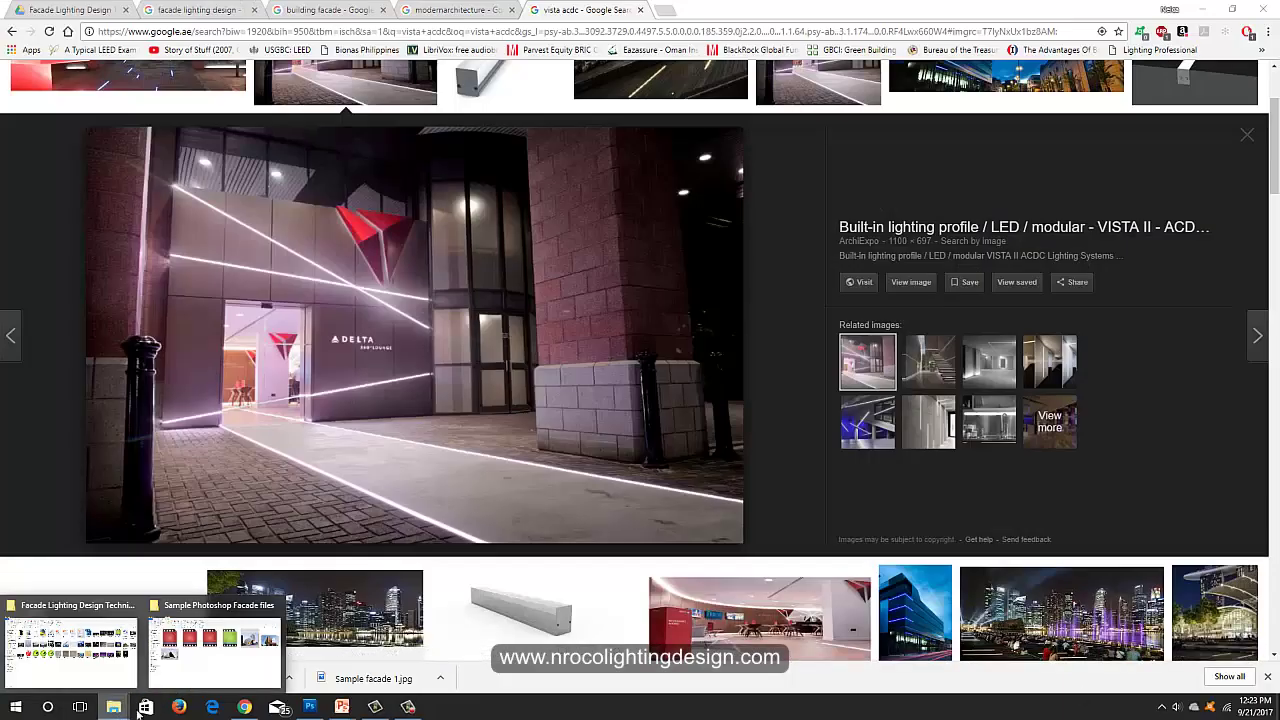
{"action": "left_click", "coordinate": [220, 635]}
{"action": "left_click", "coordinate": [1143, 300]}
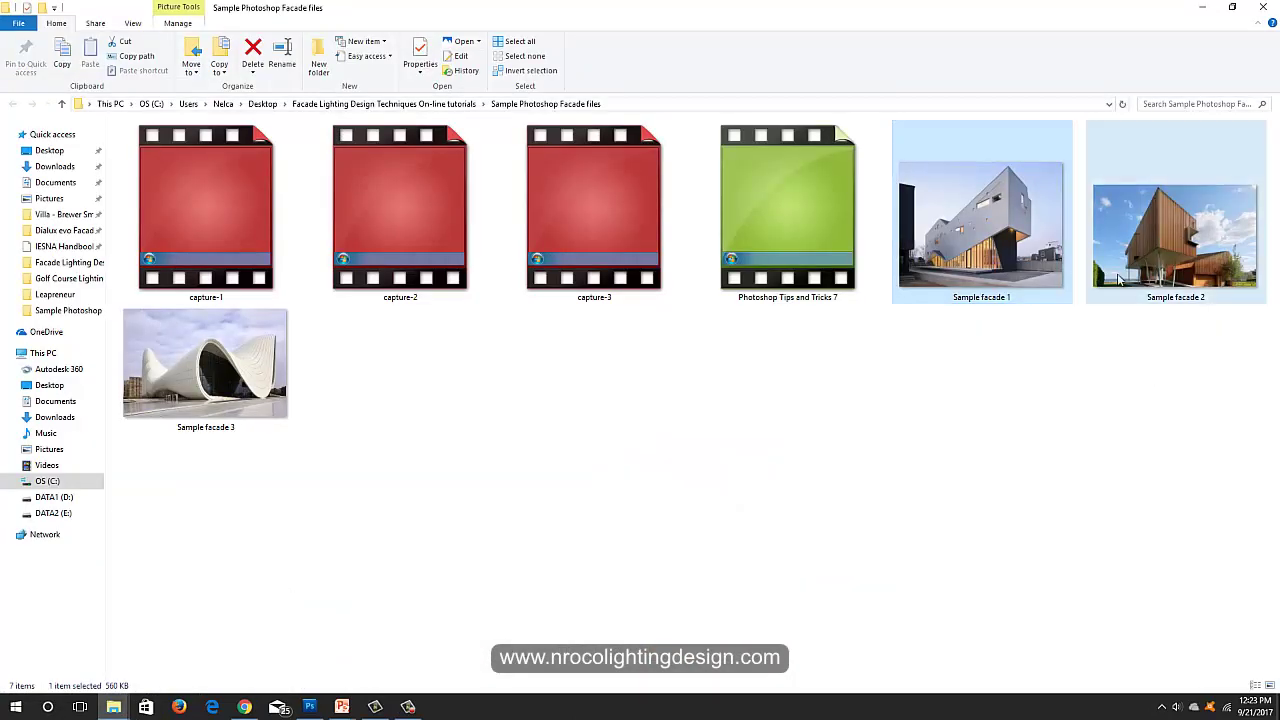
{"action": "right_click", "coordinate": [1100, 242]}
{"action": "mouse_move", "coordinate": [1140, 434]}
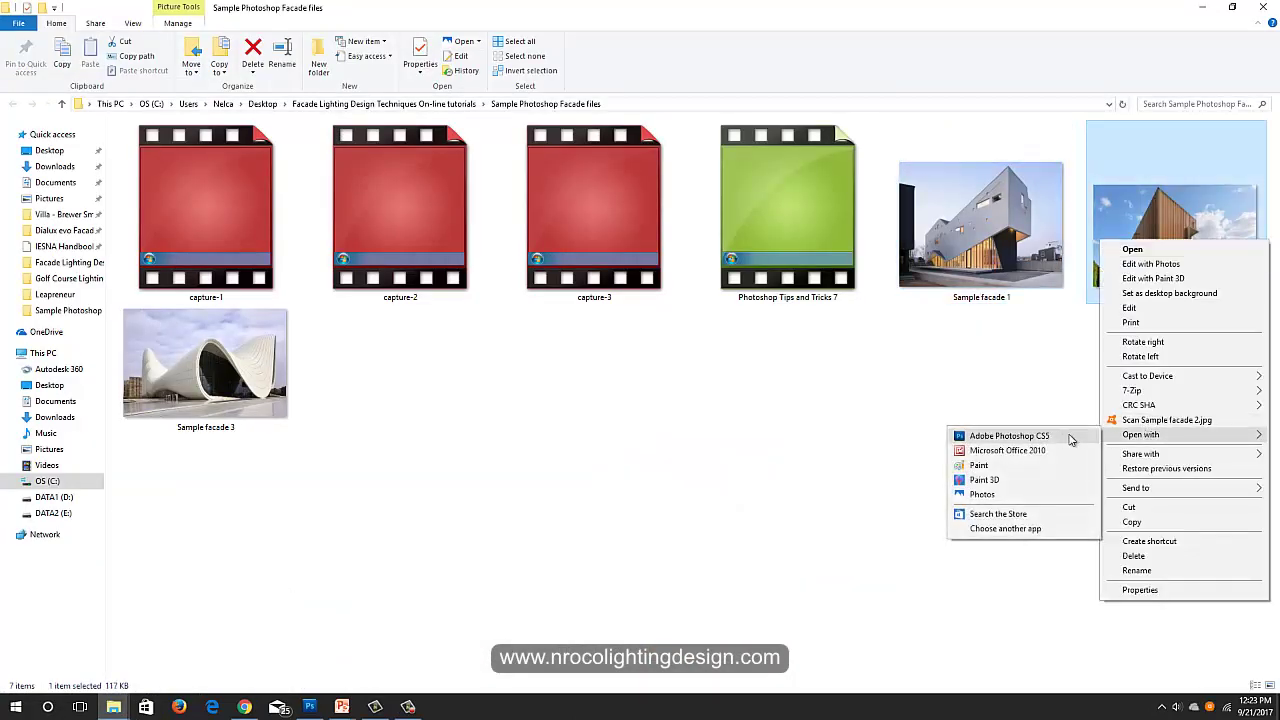
{"action": "left_click", "coordinate": [1040, 436]}
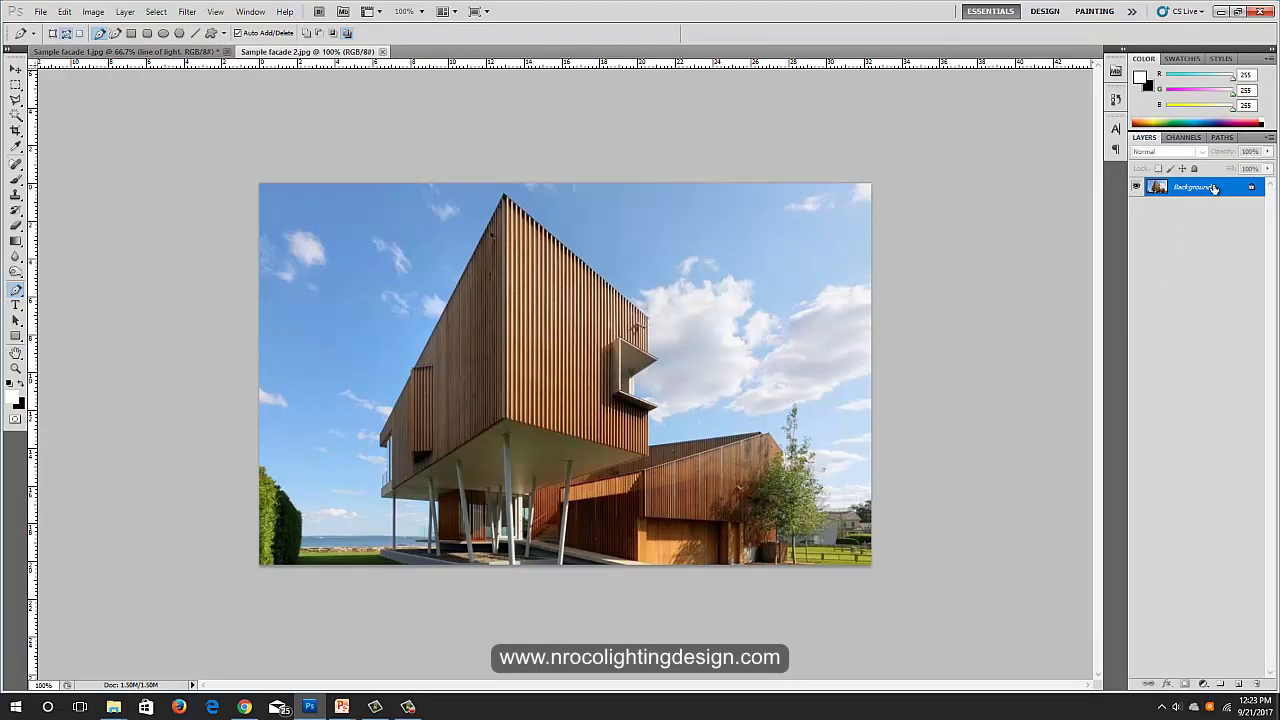
Step: Duplicate the Background layer, hide the original, and darken the copy using Levels with input black 21 and output white 16
{"action": "left_click_drag", "start_coordinate": [1205, 190], "coordinate": [1240, 684]}
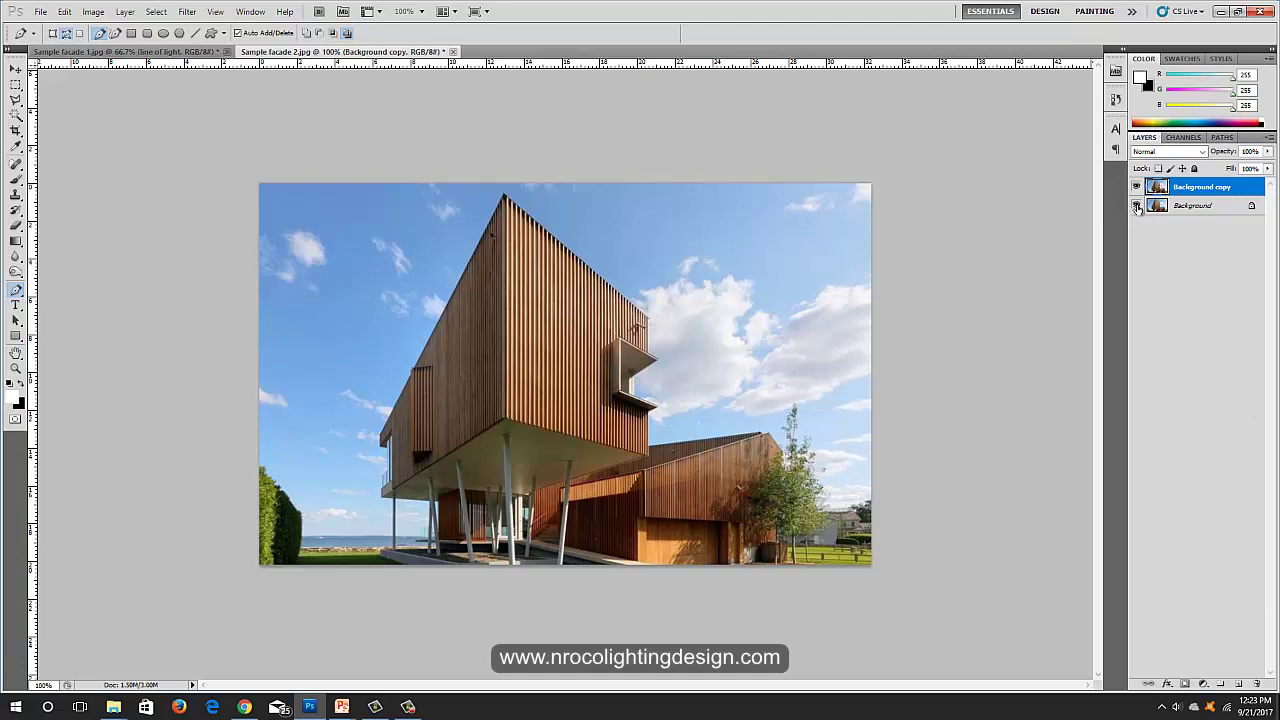
{"action": "left_click", "coordinate": [1137, 206]}
{"action": "key", "text": "ctrl+l"}
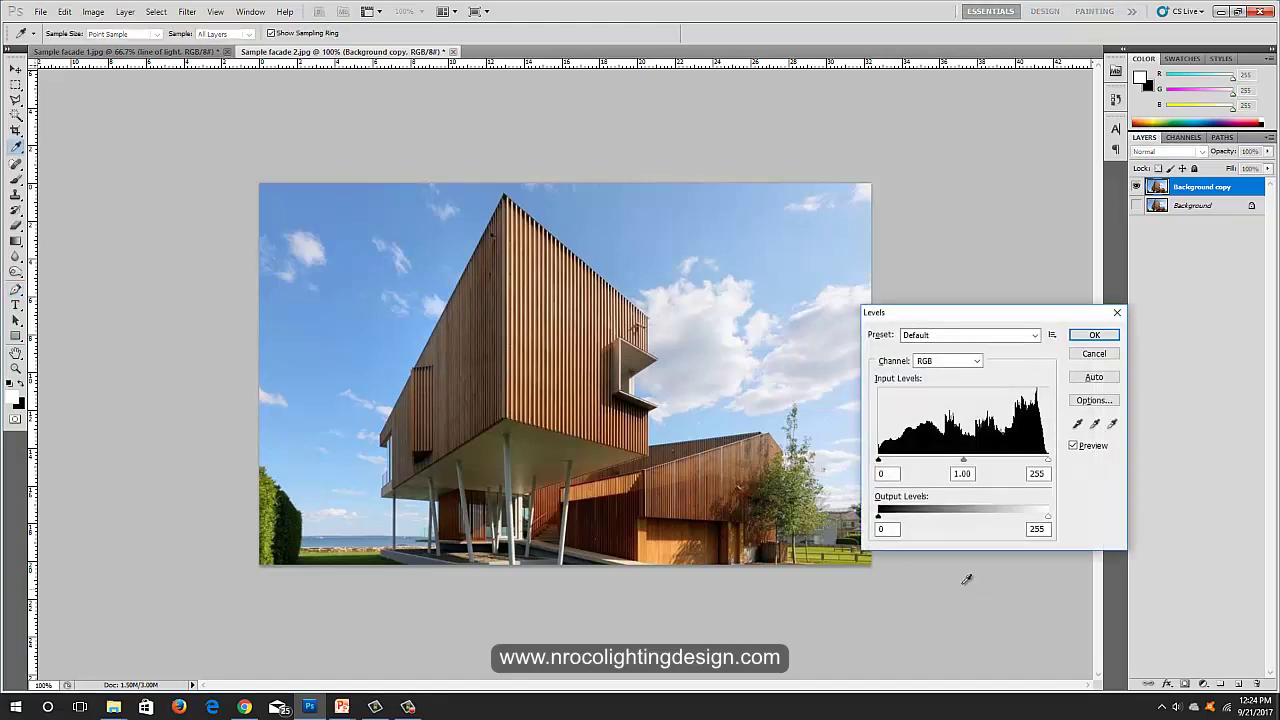
{"action": "left_click_drag", "start_coordinate": [1046, 516], "coordinate": [895, 519]}
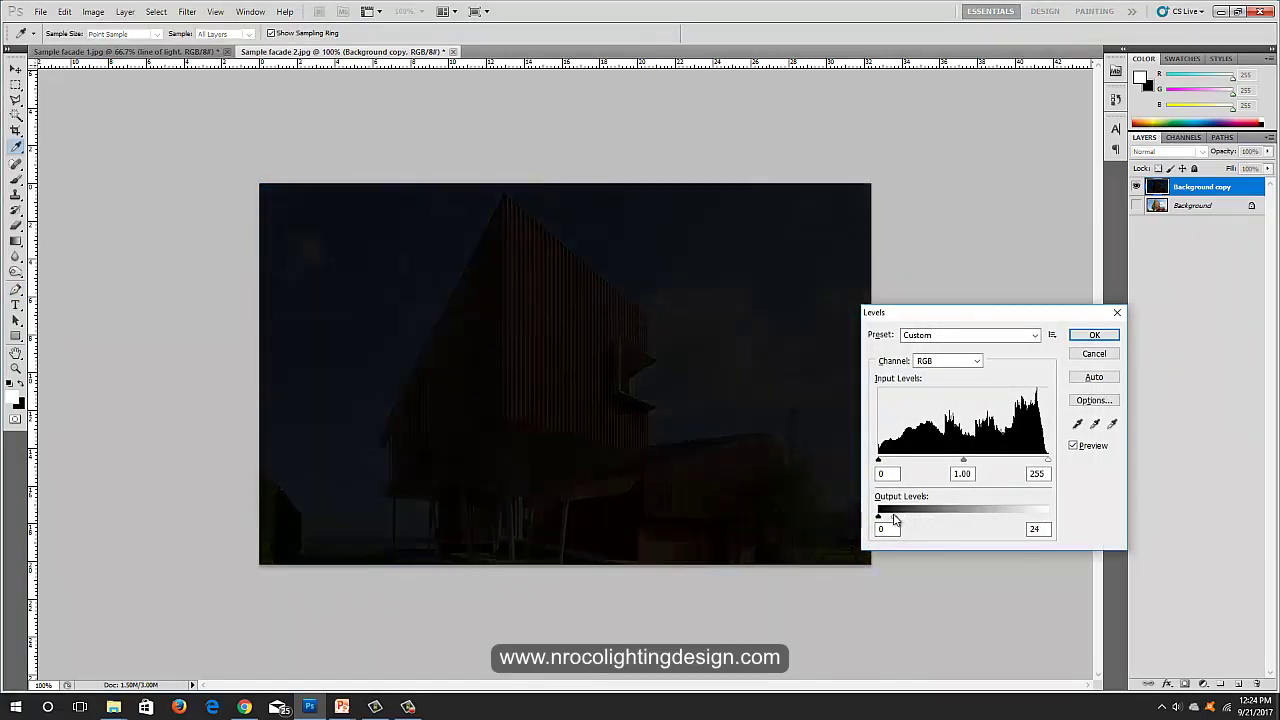
{"action": "left_click_drag", "start_coordinate": [879, 461], "coordinate": [888, 519]}
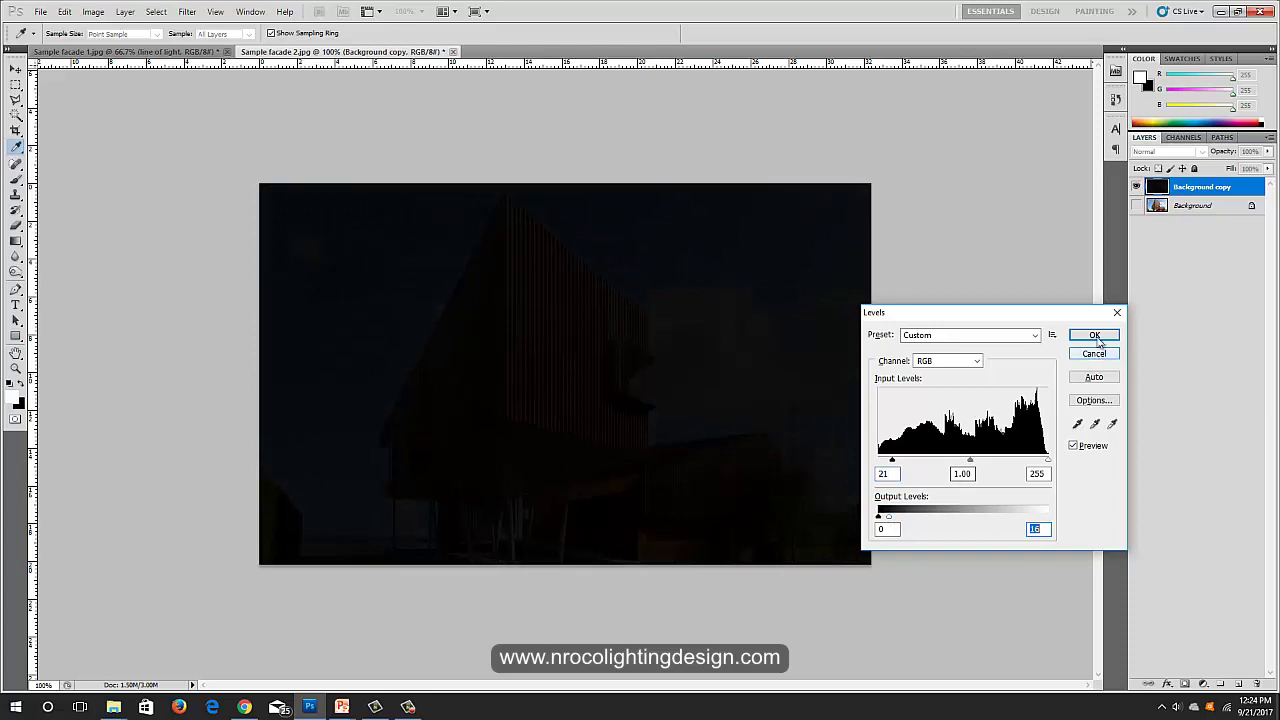
{"action": "left_click", "coordinate": [1096, 336]}
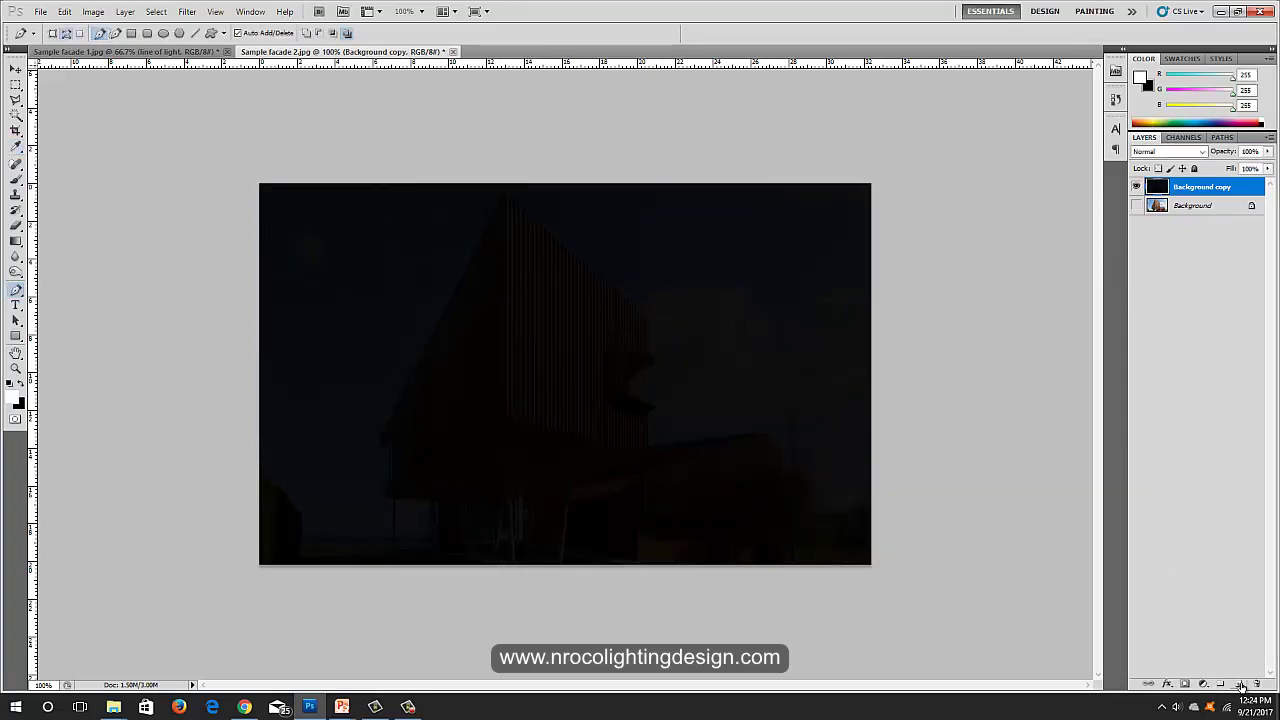
Step: Add a new layer above the darkened copy, then hide that copy and show the original Background
{"action": "left_click", "coordinate": [1240, 685]}
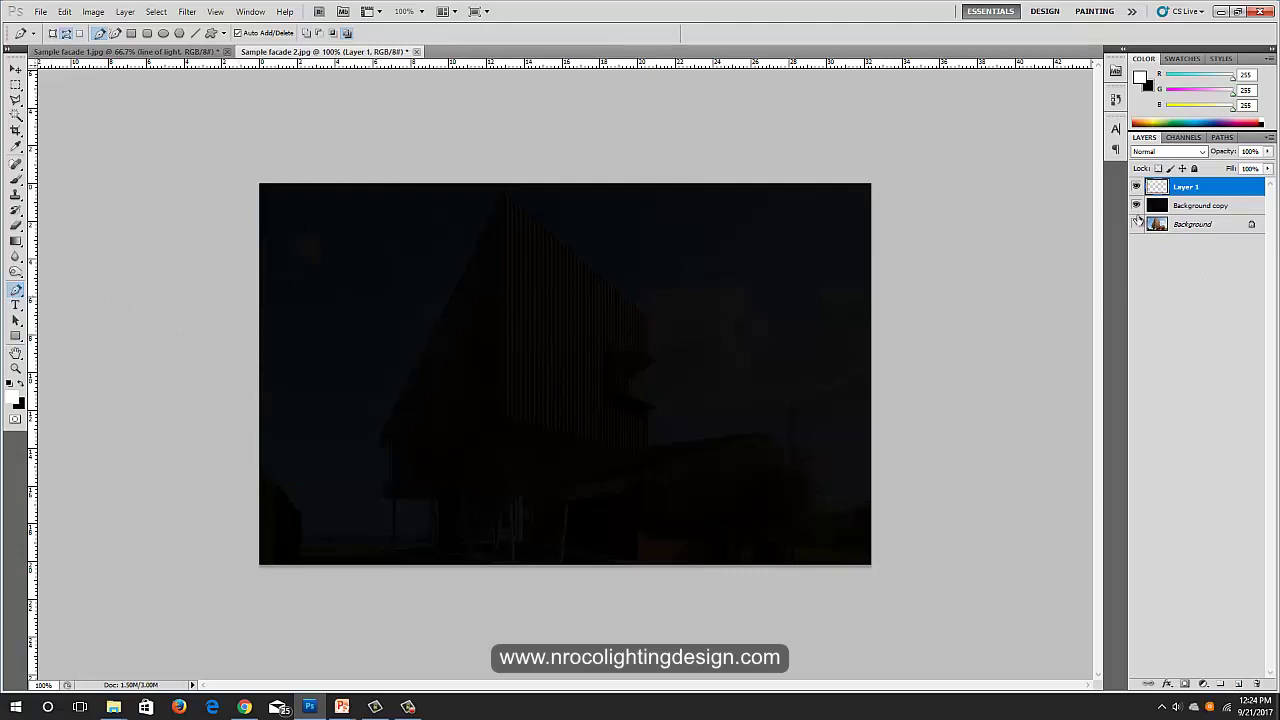
{"action": "left_click", "coordinate": [1137, 207]}
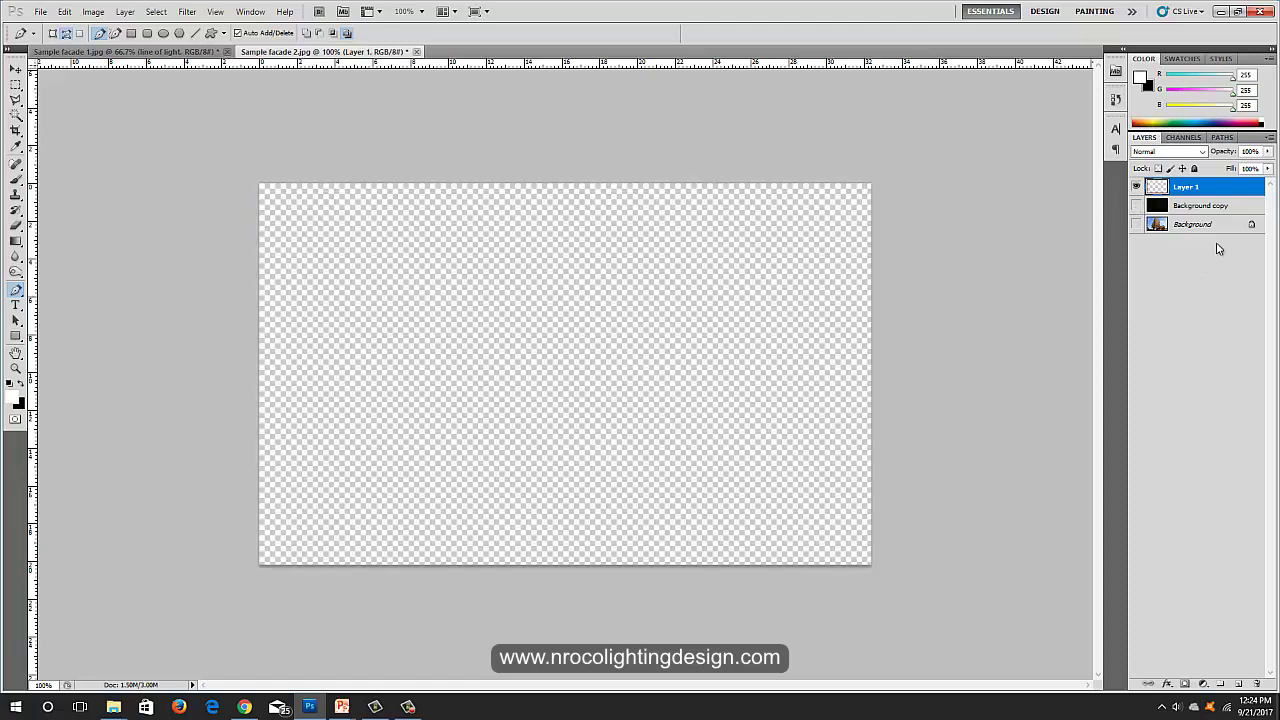
{"action": "left_click", "coordinate": [1137, 225]}
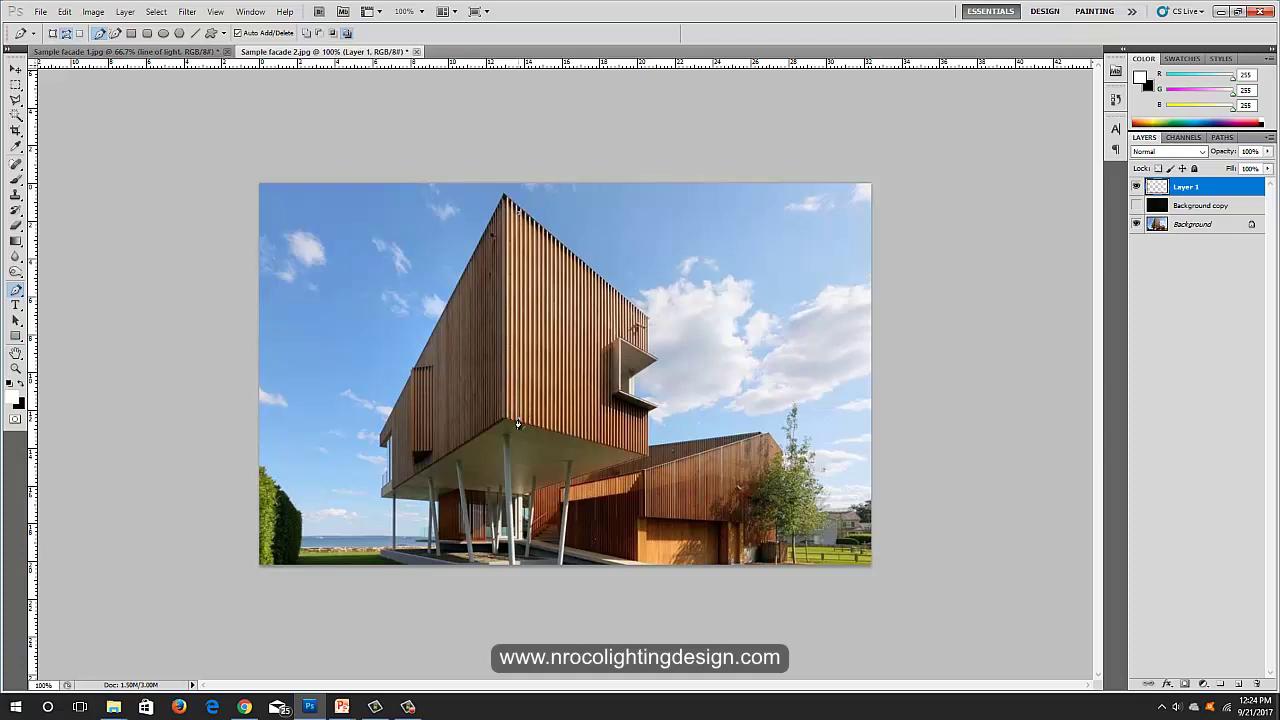
Step: Stroke a vertical Pen path along the slats beside the building's front corner with the brush, and show the darkened copy
{"action": "right_click", "coordinate": [518, 425]}
{"action": "left_click", "coordinate": [560, 531]}
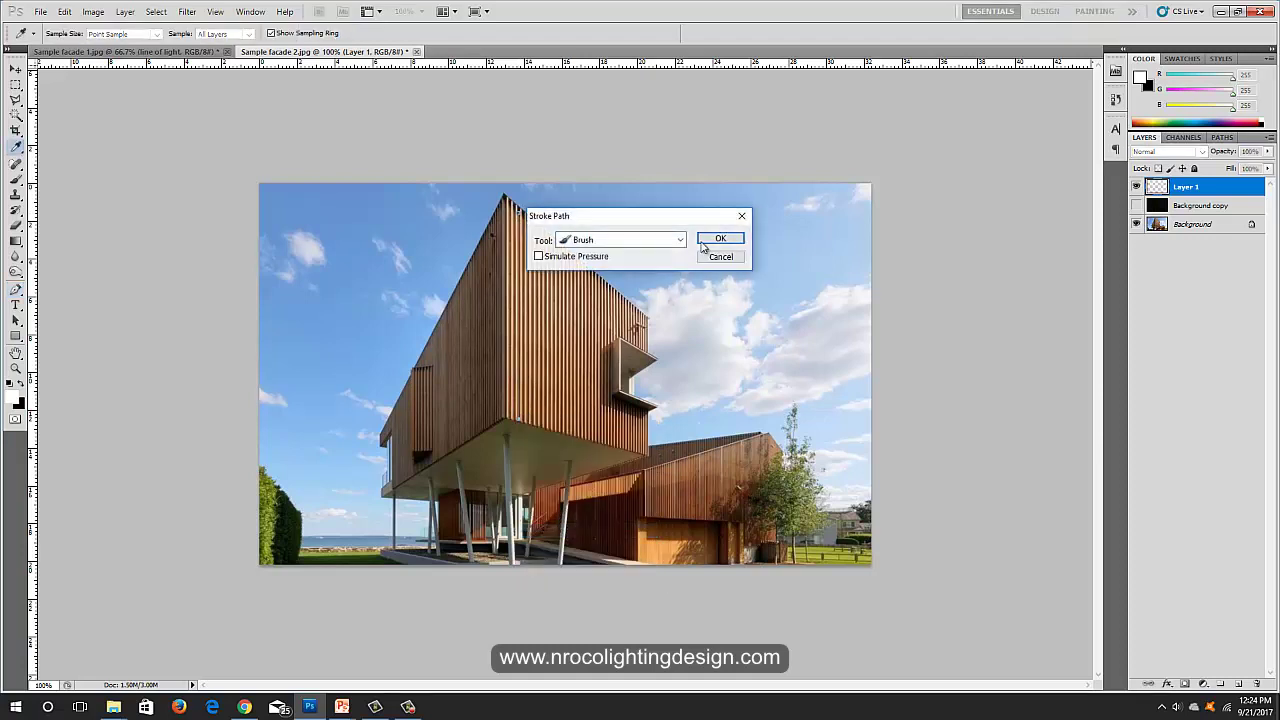
{"action": "left_click", "coordinate": [705, 245]}
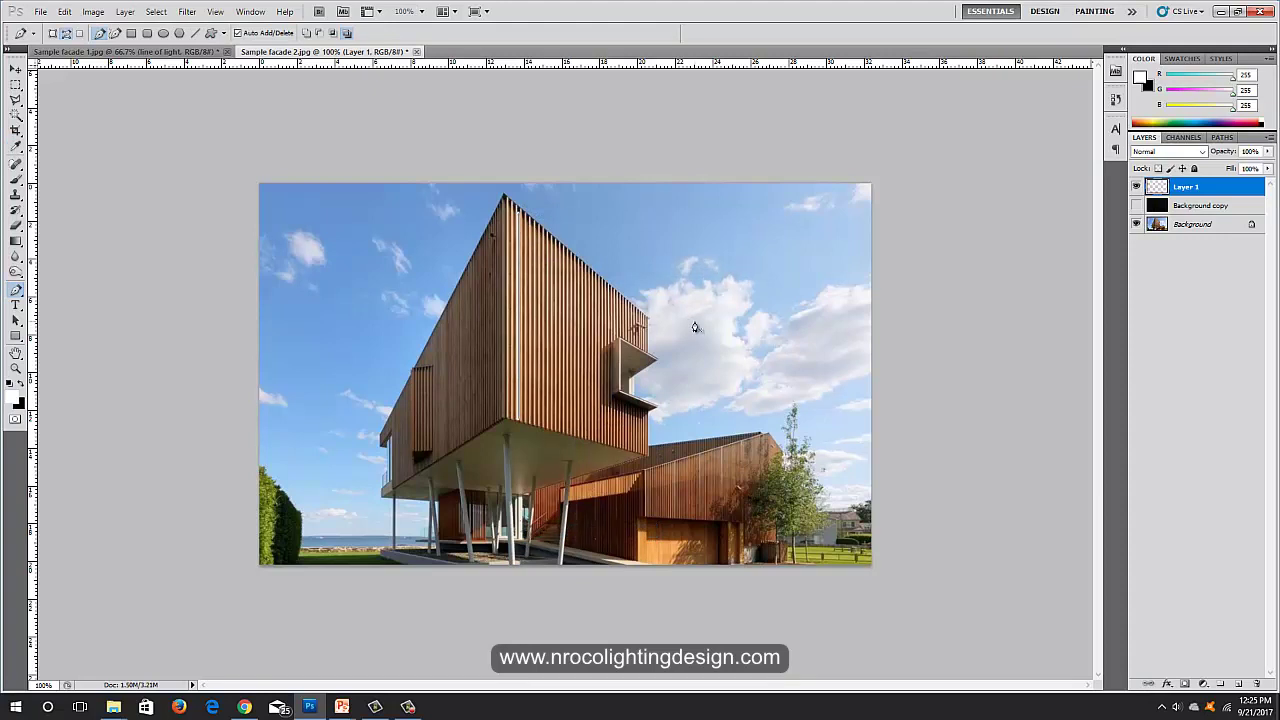
{"action": "left_click", "coordinate": [1137, 205]}
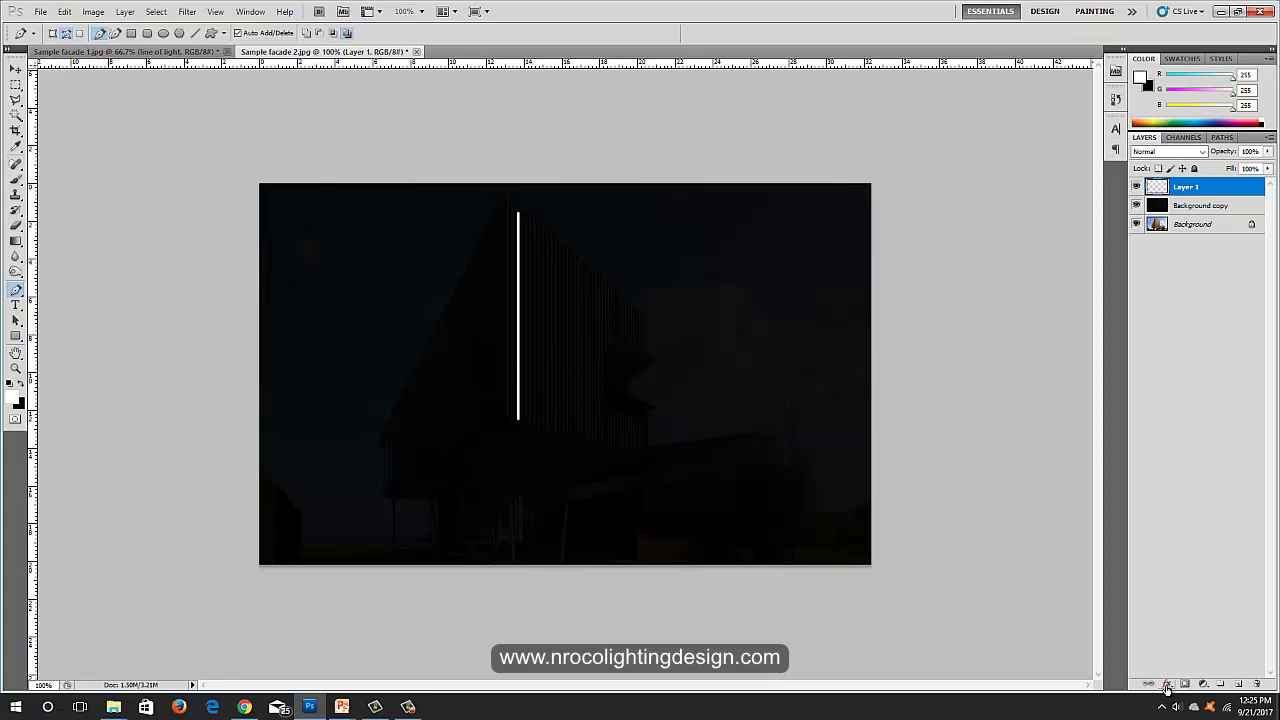
Step: Apply an Outer Glow to Layer 1 with 25% opacity and a size of 15 px
{"action": "left_click", "coordinate": [1167, 688]}
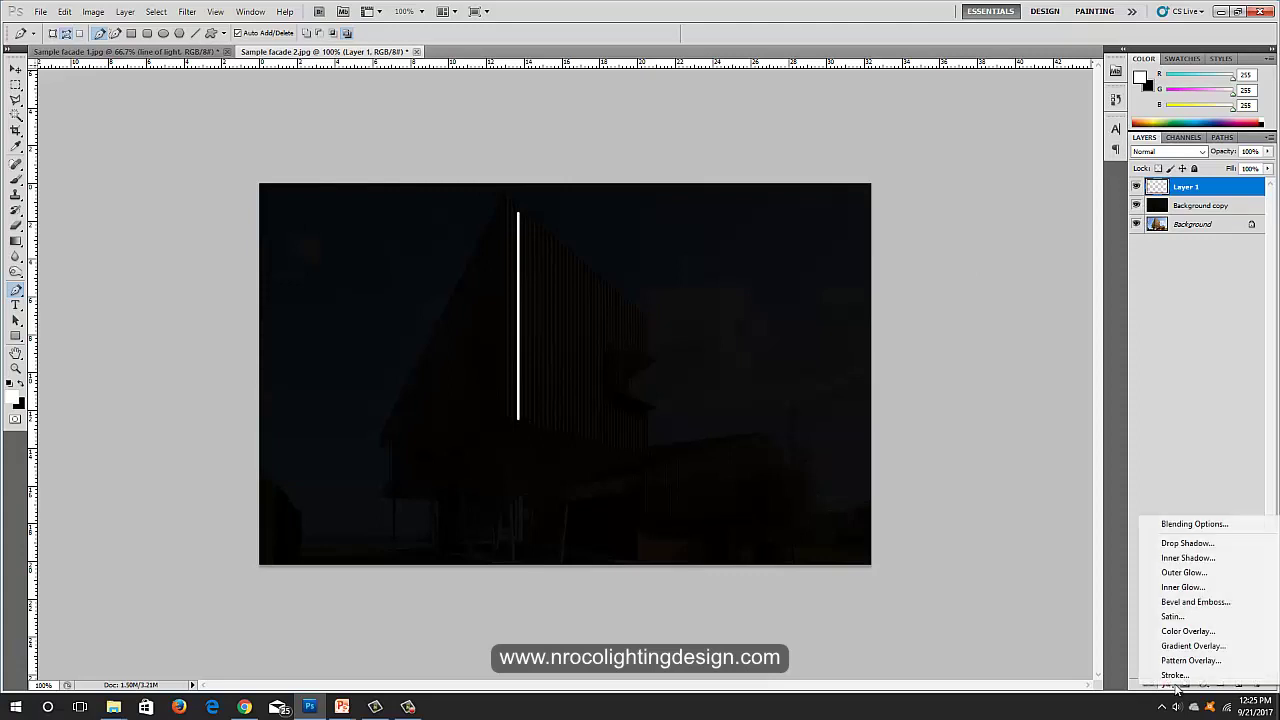
{"action": "left_click", "coordinate": [1205, 577]}
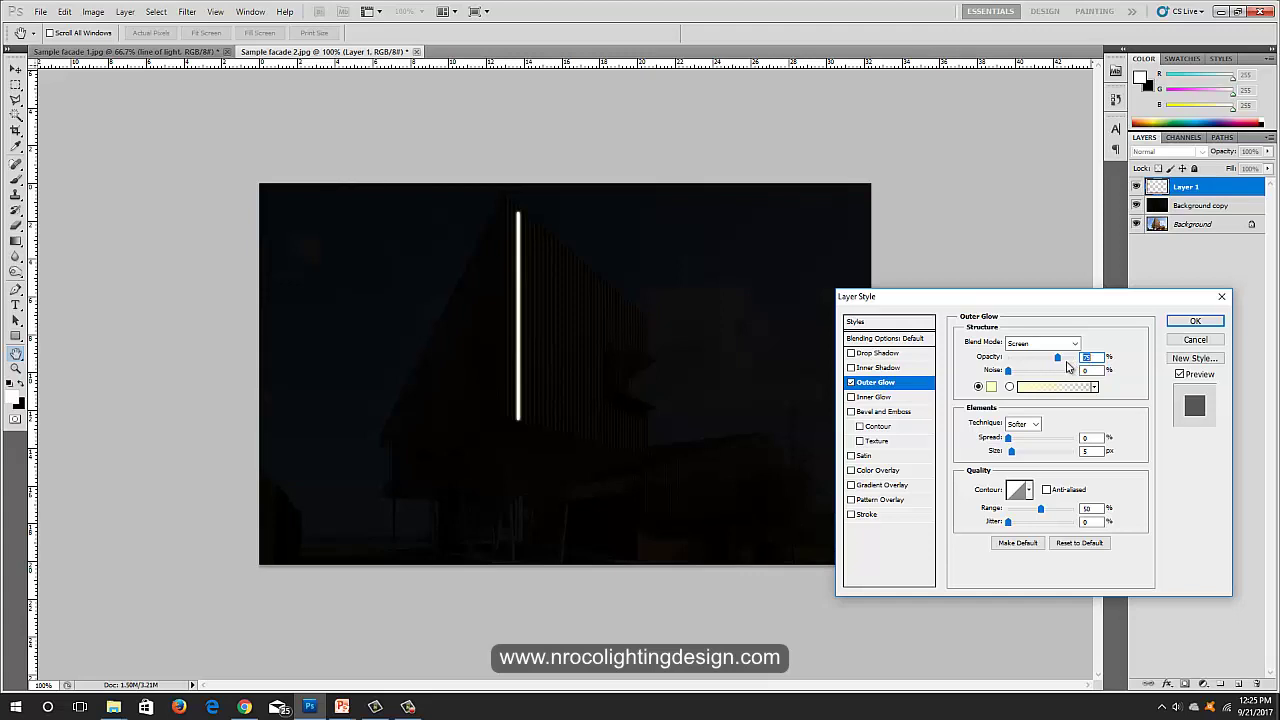
{"action": "left_click_drag", "start_coordinate": [1057, 358], "coordinate": [1042, 372]}
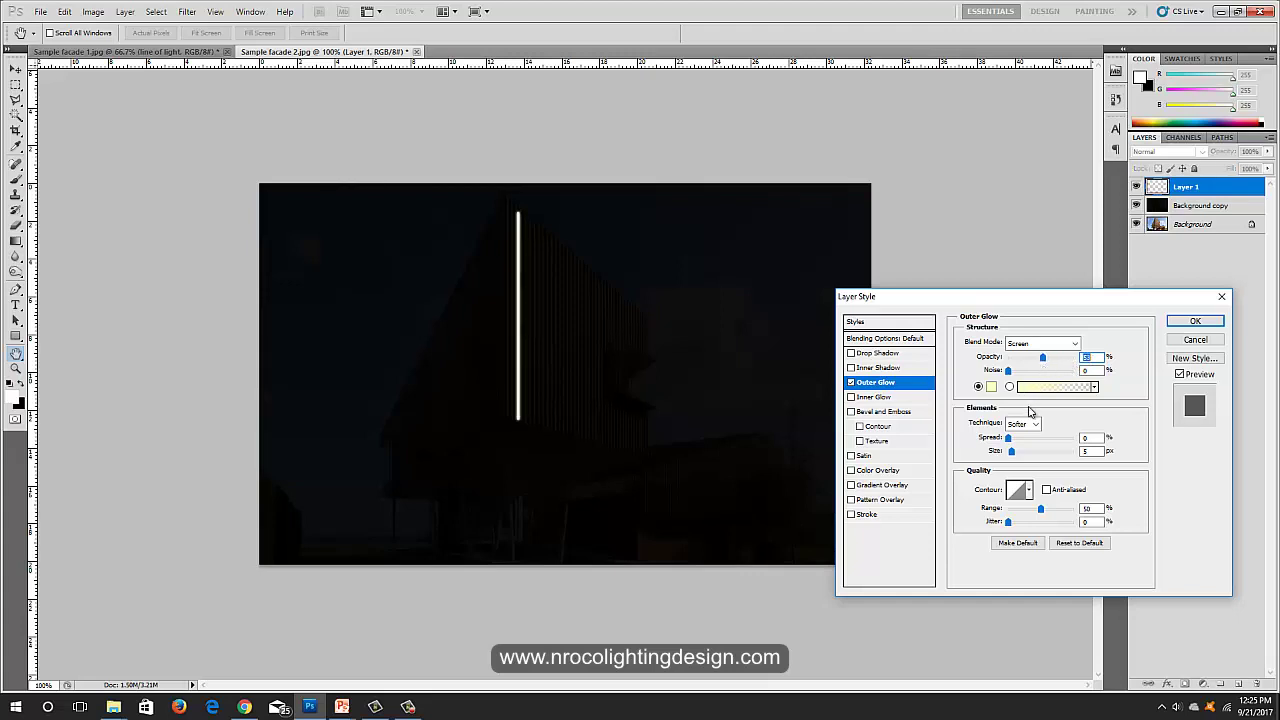
{"action": "left_click_drag", "start_coordinate": [1013, 457], "coordinate": [1017, 457]}
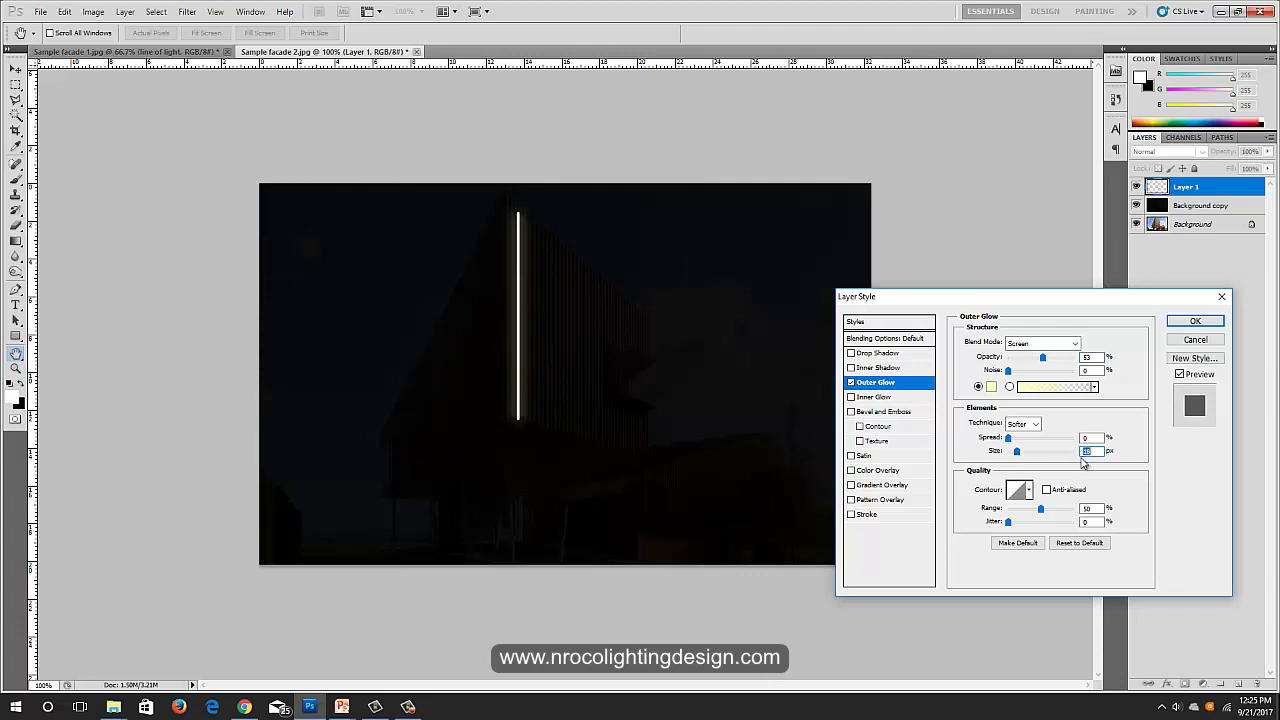
{"action": "left_click", "coordinate": [1088, 451]}
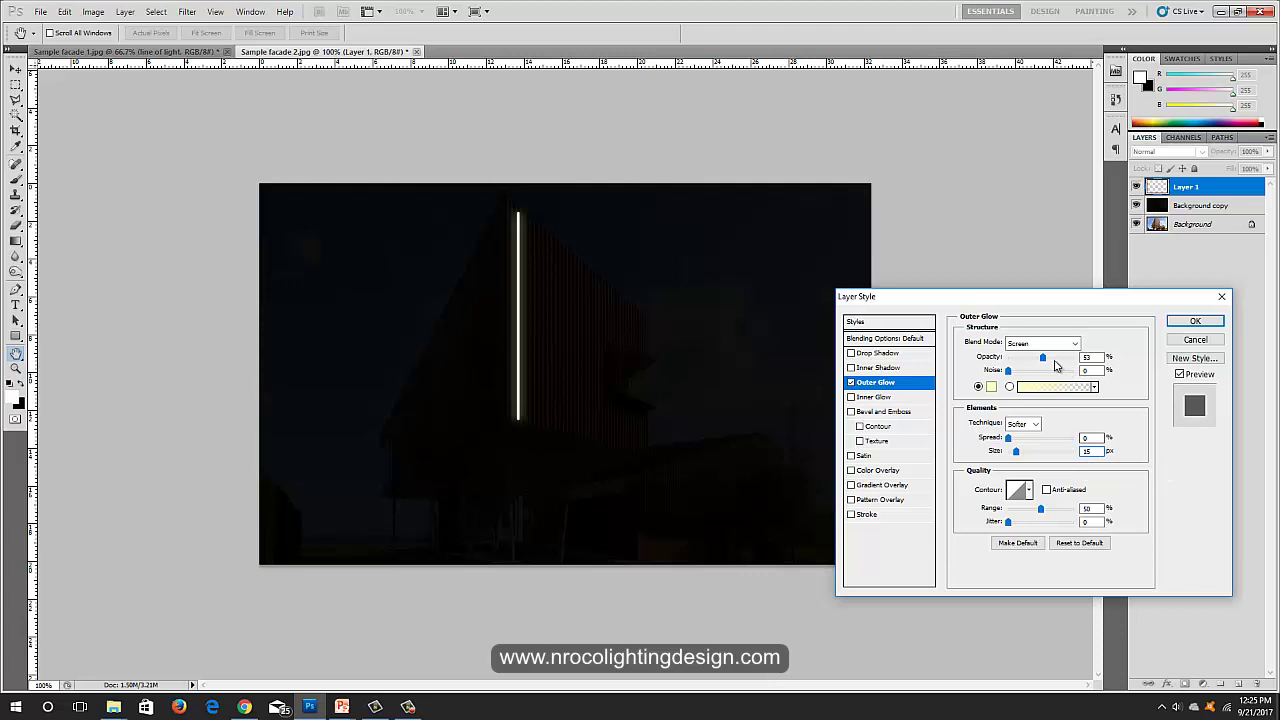
{"action": "left_click_drag", "start_coordinate": [1043, 358], "coordinate": [1027, 366]}
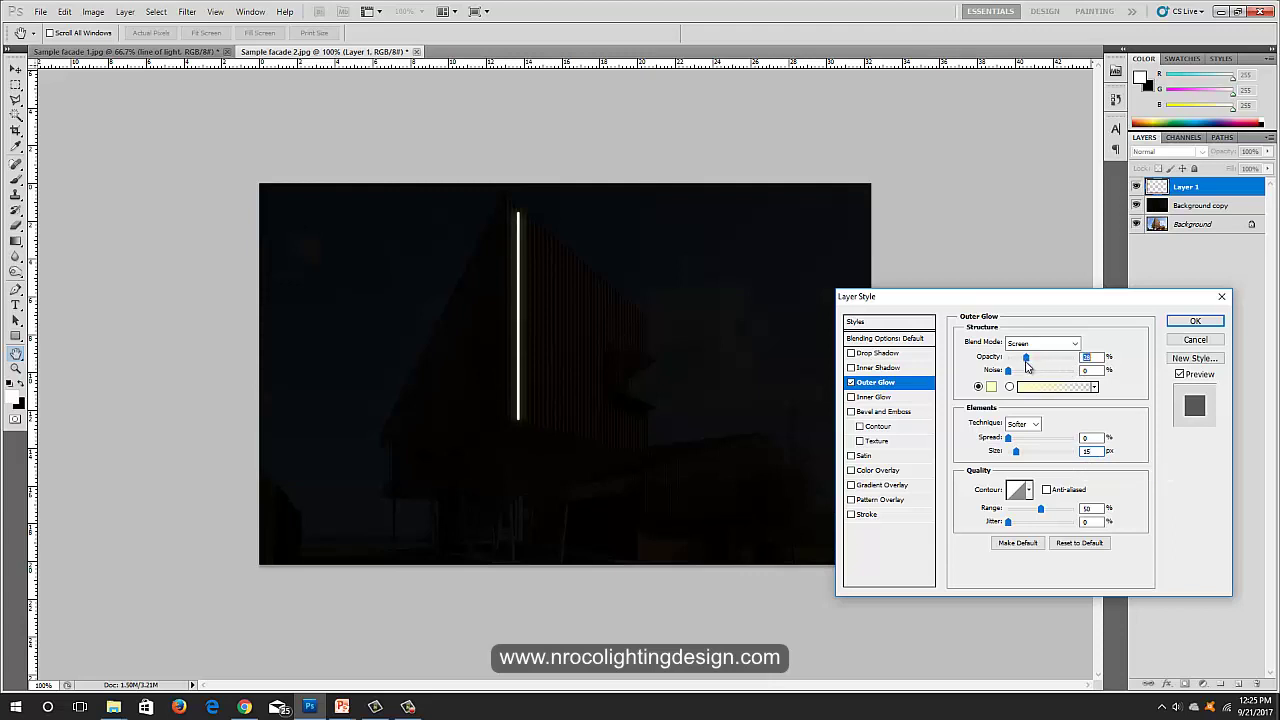
{"action": "left_click", "coordinate": [1080, 373]}
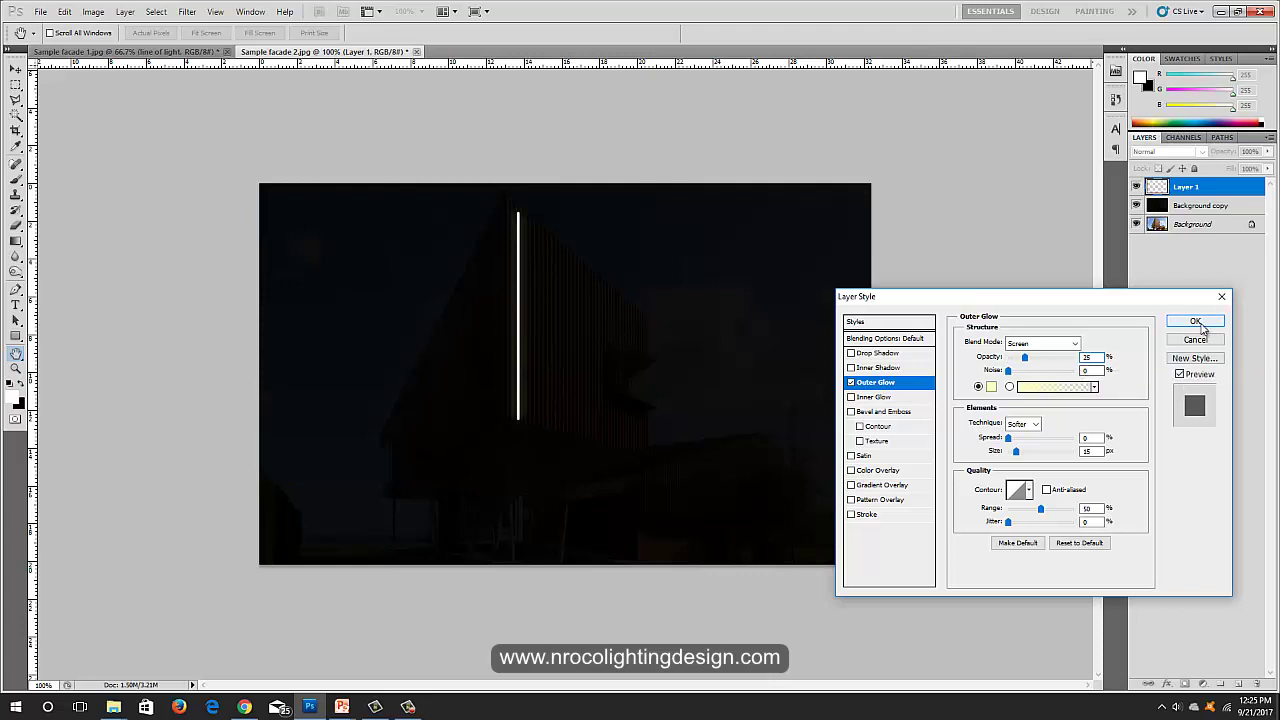
{"action": "left_click", "coordinate": [1195, 321]}
Step: Draw a shorter vertical Pen path on the slats beside the first light line and stroke it with the brush
{"action": "key", "text": "p"}
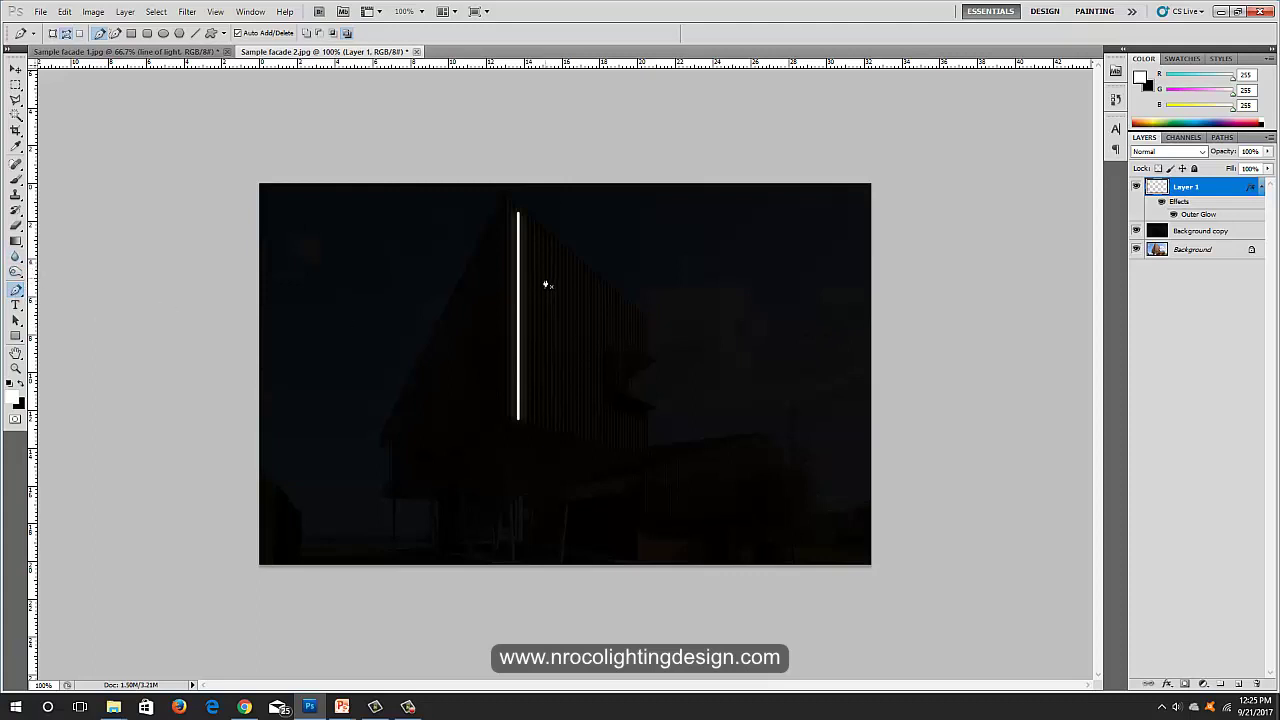
{"action": "left_click", "coordinate": [545, 377]}
{"action": "key", "text": "Delete"}
{"action": "right_click", "coordinate": [545, 376]}
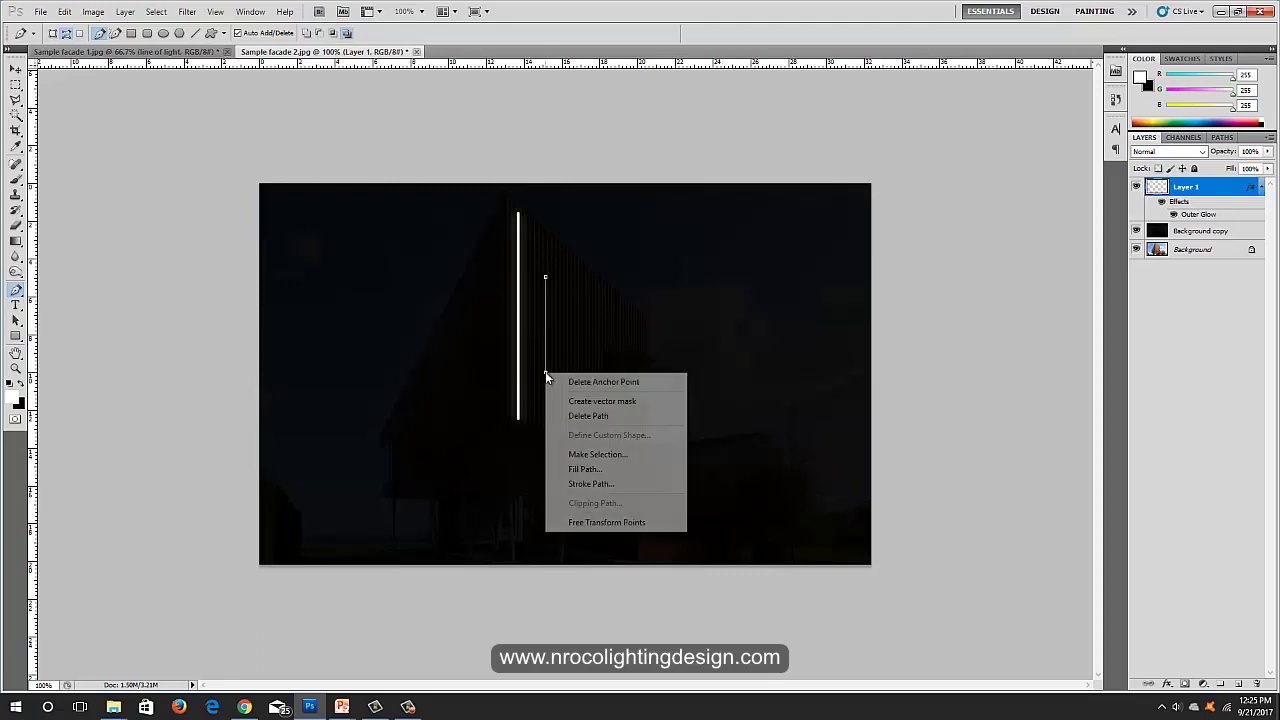
{"action": "left_click", "coordinate": [600, 483]}
{"action": "left_click", "coordinate": [714, 238]}
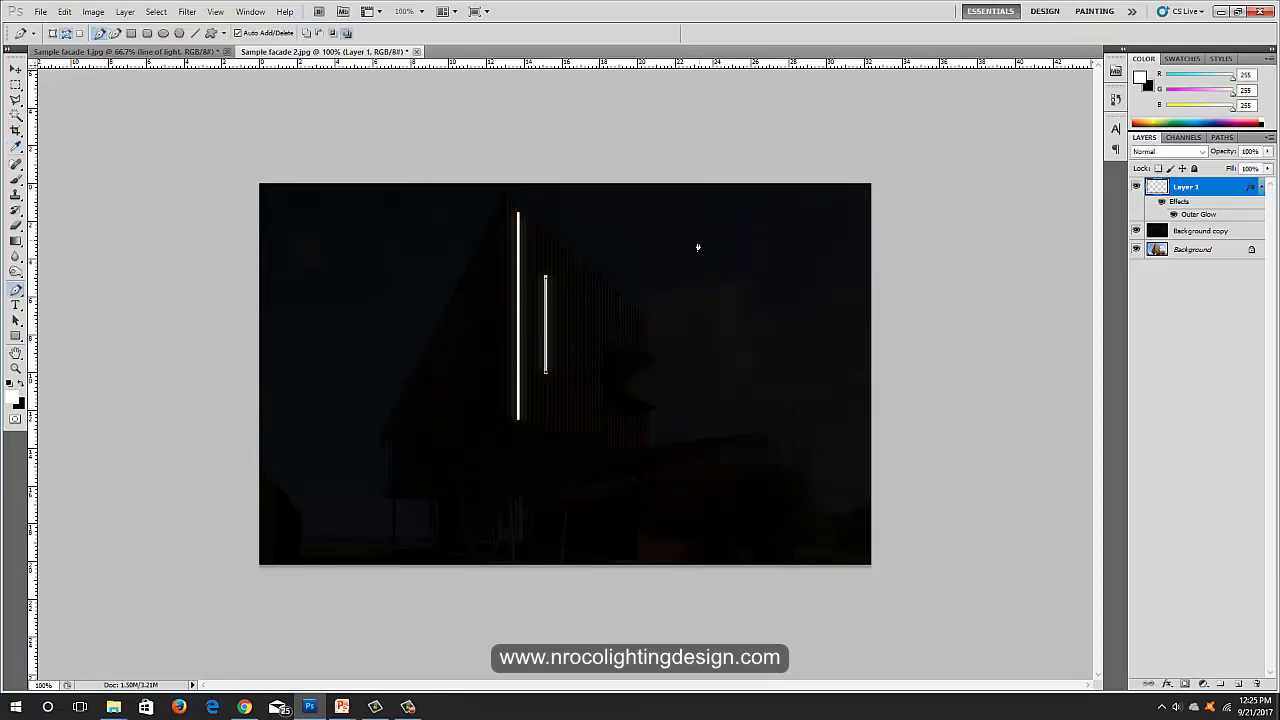
{"action": "key", "text": "Return"}
Step: Stroke a third, even shorter vertical path higher on the slatted facade with the brush
{"action": "right_click", "coordinate": [566, 317]}
{"action": "left_click", "coordinate": [614, 420]}
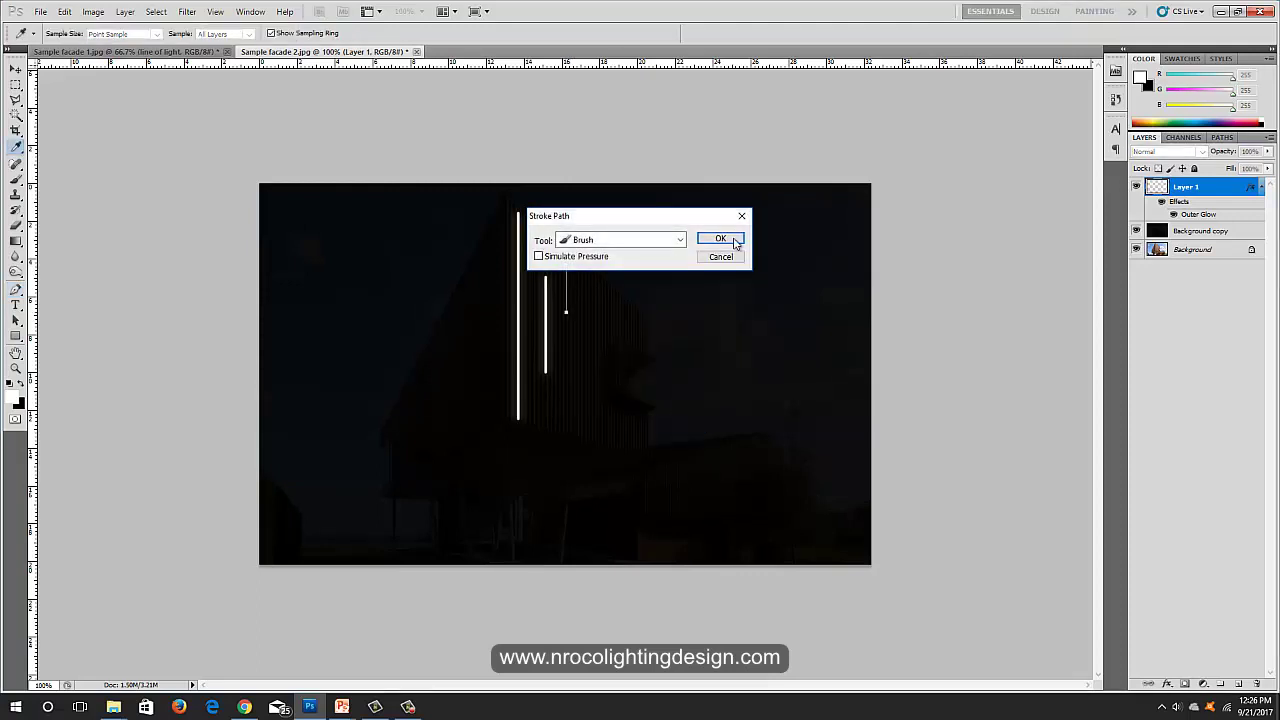
{"action": "left_click", "coordinate": [720, 238]}
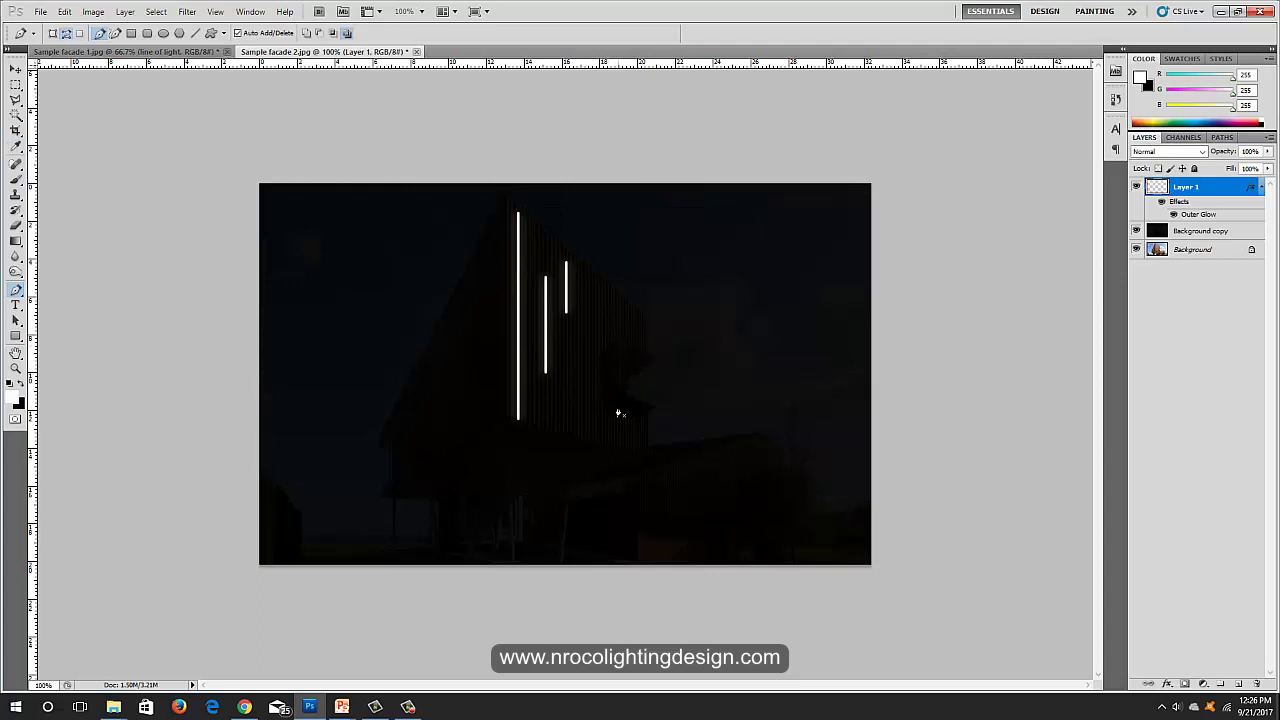
Step: Set the brush size to 3 px, trace an open three-segment Pen path around the notch in the slatted facade, and bring up its brush stroke settings
{"action": "left_click", "coordinate": [18, 183]}
{"action": "left_click", "coordinate": [68, 34]}
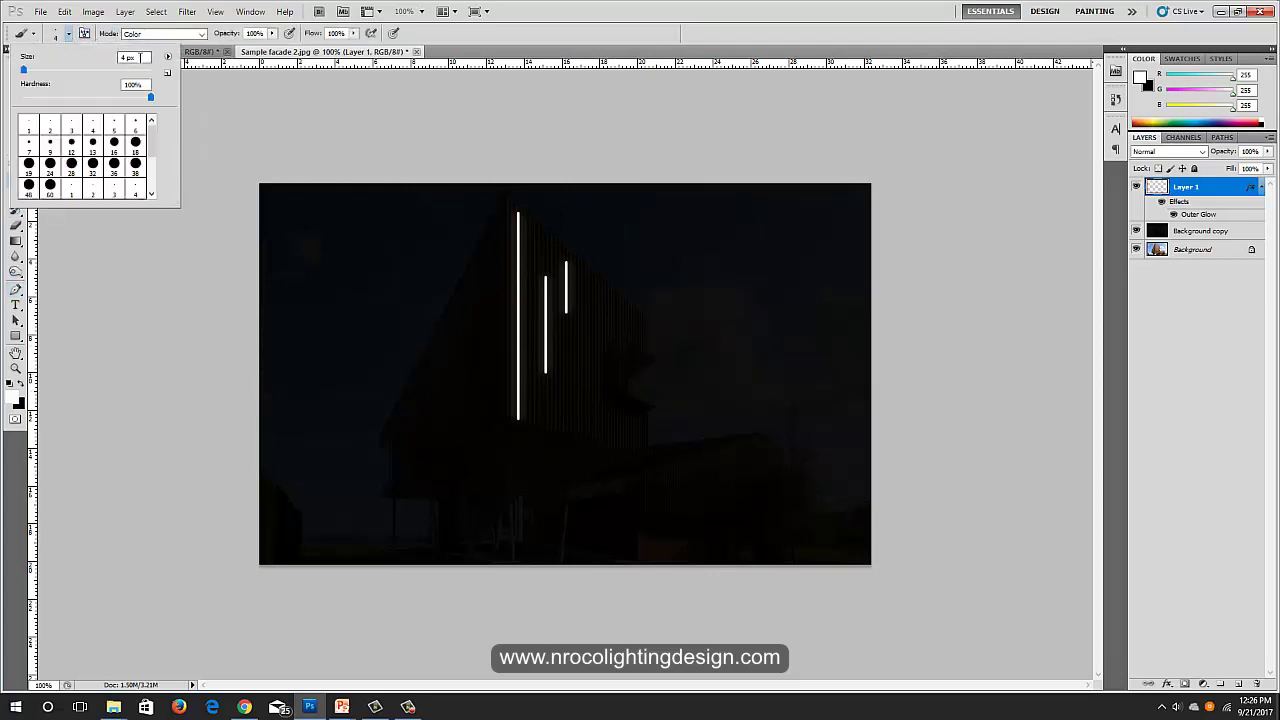
{"action": "type", "text": "3"}
{"action": "key", "text": "Return"}
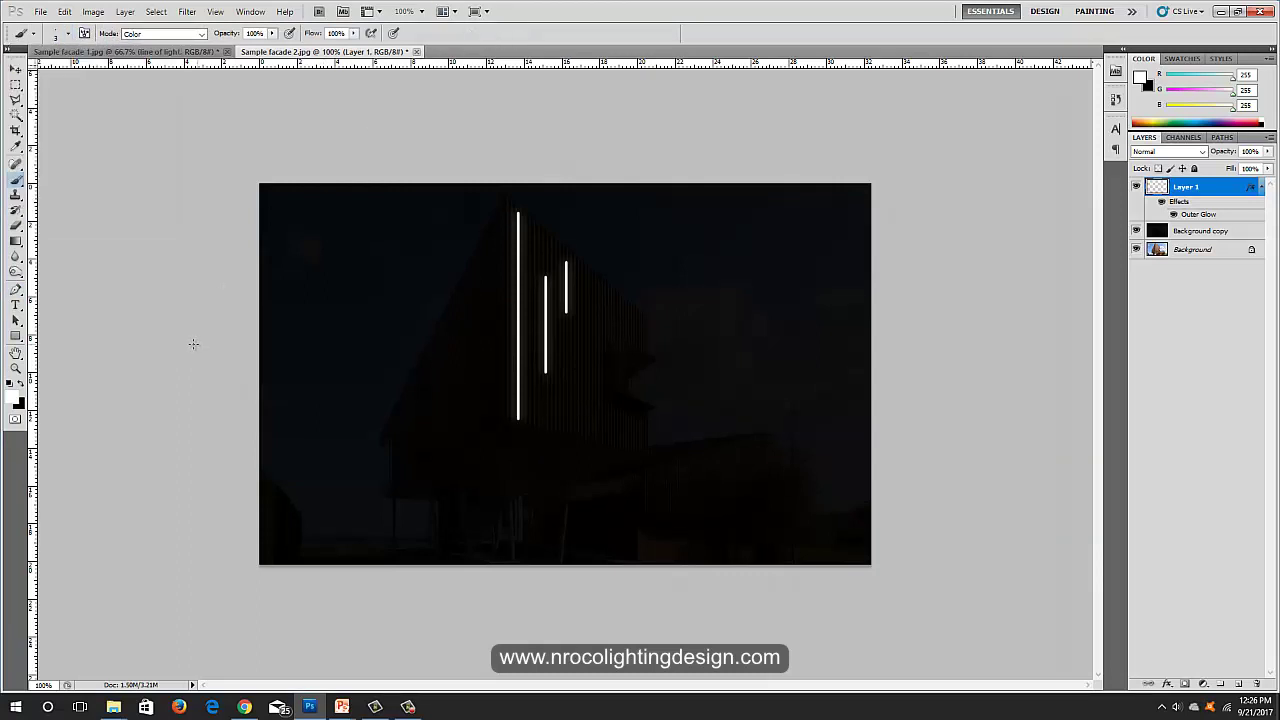
{"action": "left_click", "coordinate": [15, 290]}
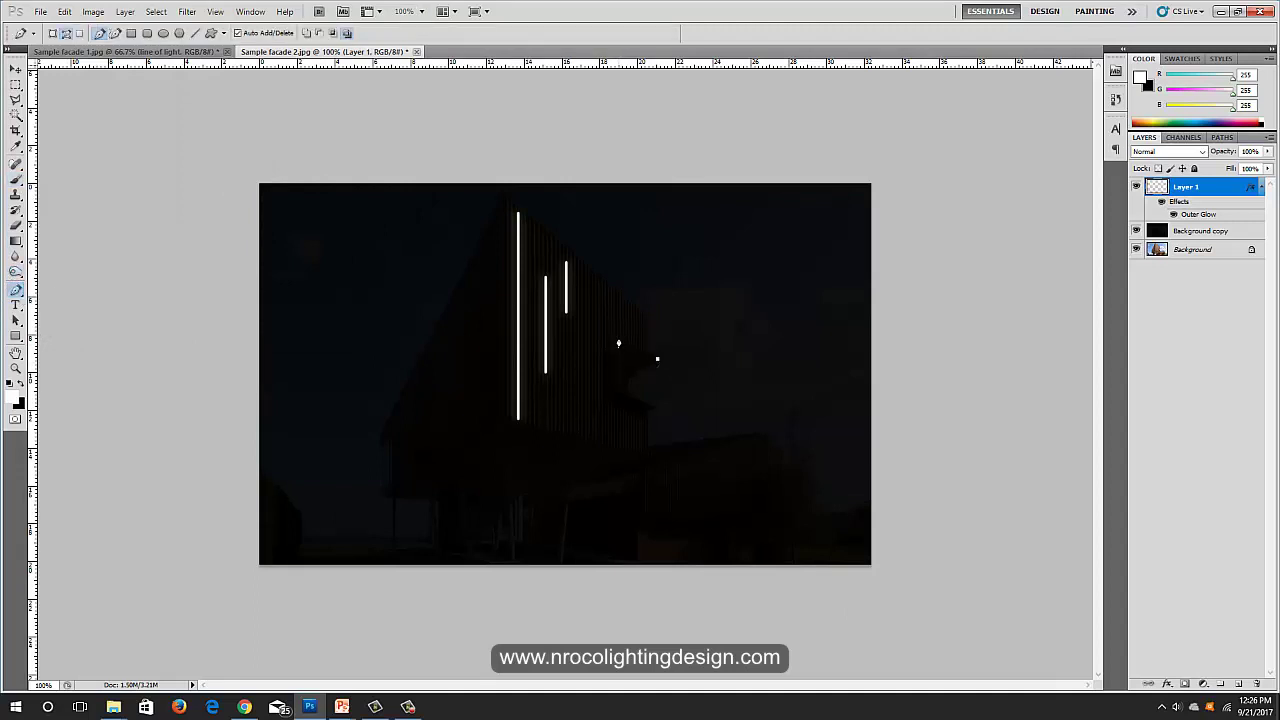
{"action": "left_click", "coordinate": [618, 340]}
{"action": "left_click", "coordinate": [619, 391]}
{"action": "right_click", "coordinate": [656, 410]}
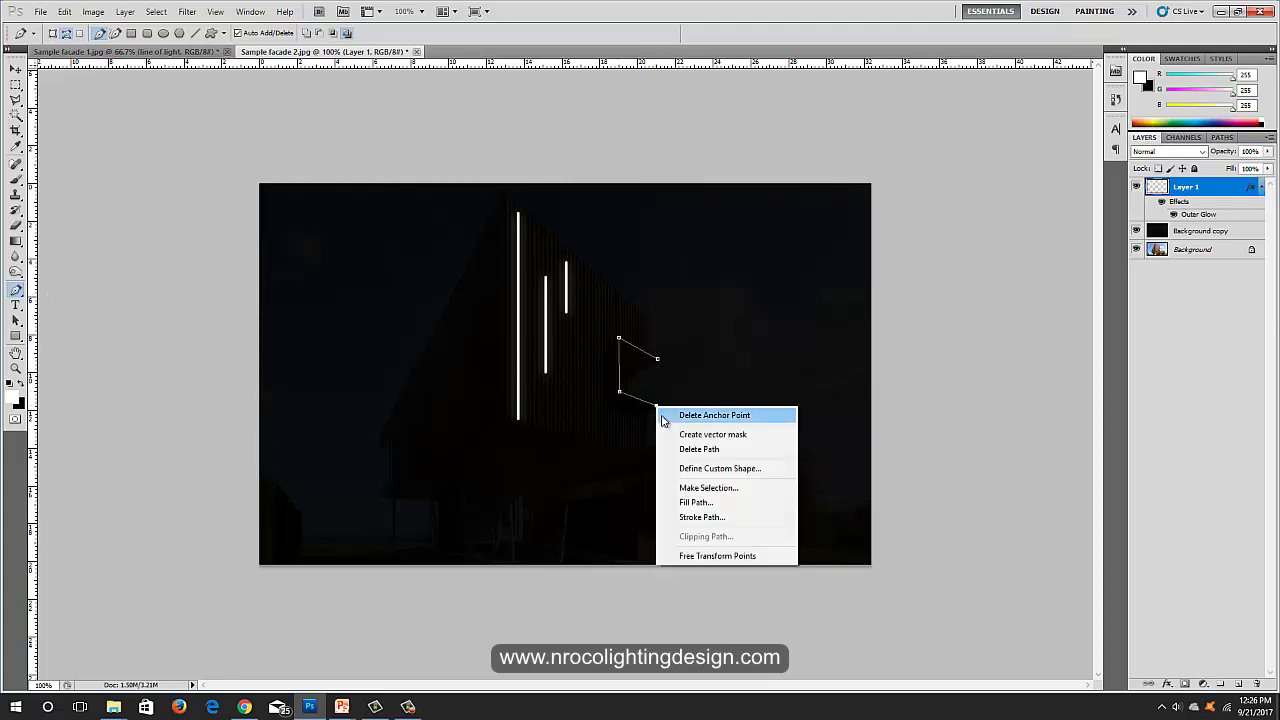
{"action": "left_click", "coordinate": [700, 515]}
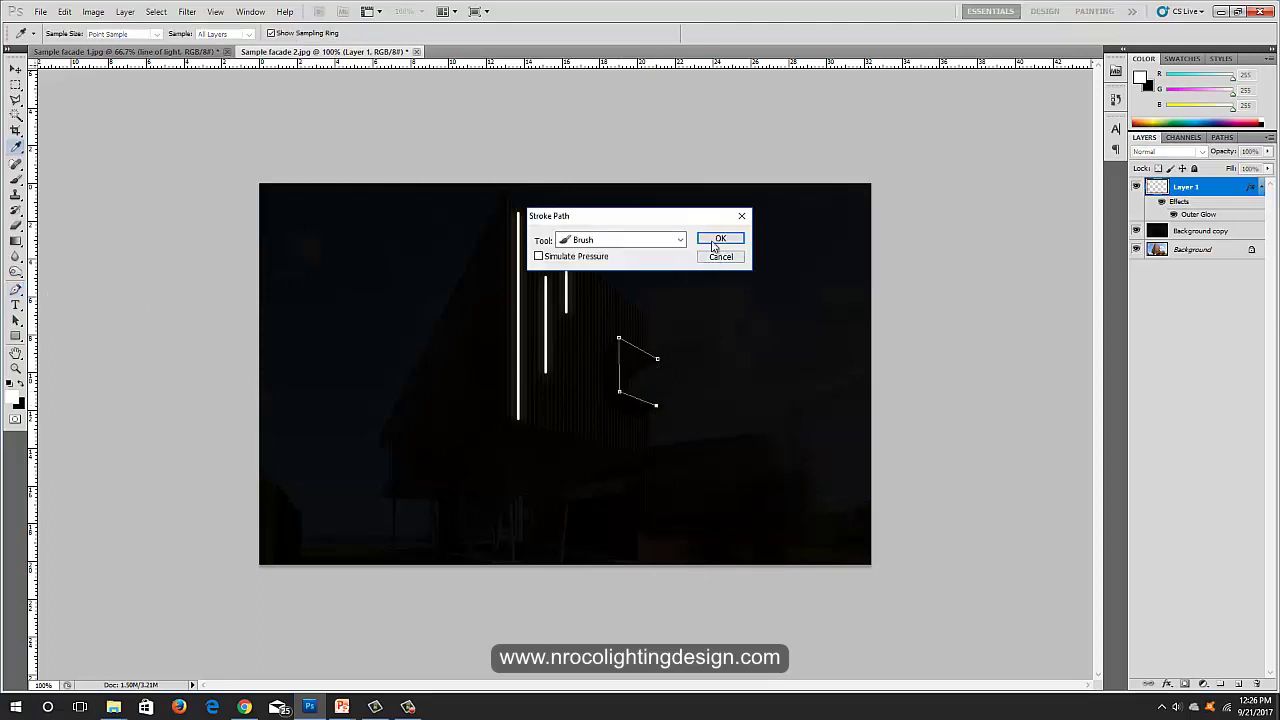
{"action": "left_click", "coordinate": [720, 257]}
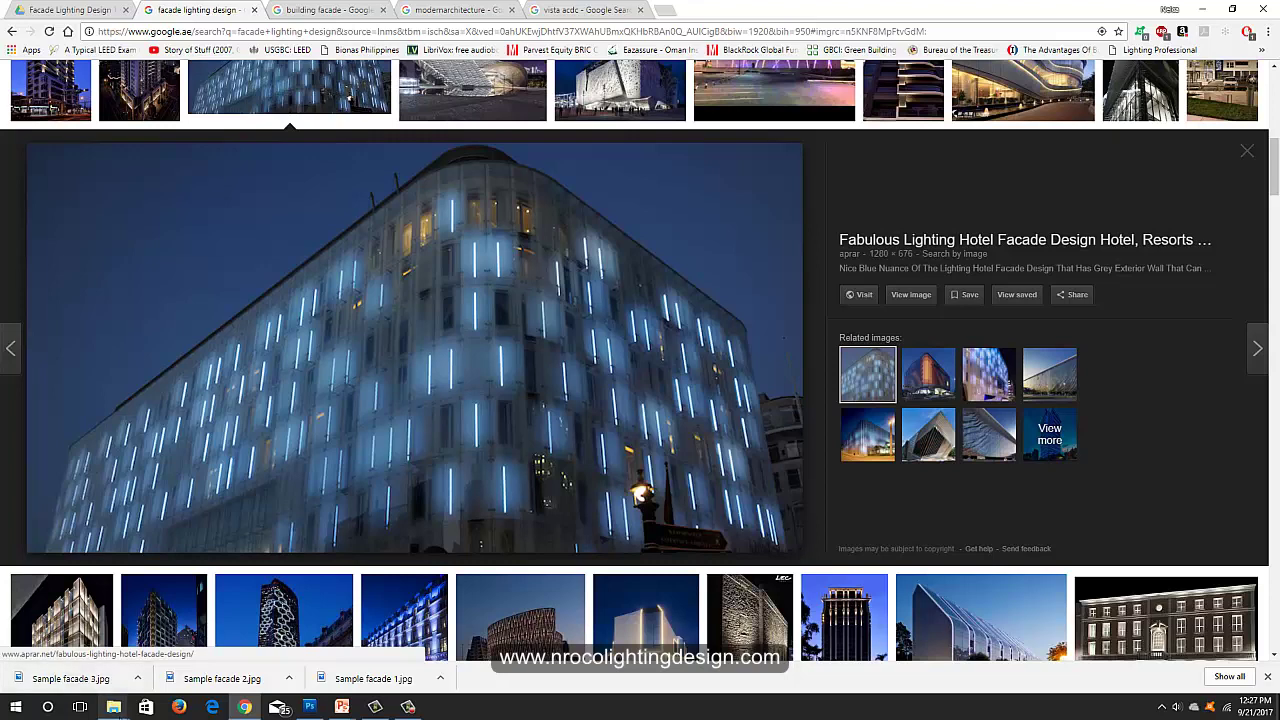
Step: Switch to the Sample Photoshop Facade files folder and open Sample facade 3 in Adobe Photoshop CS5
{"action": "mouse_move", "coordinate": [113, 708]}
{"action": "left_click", "coordinate": [214, 640]}
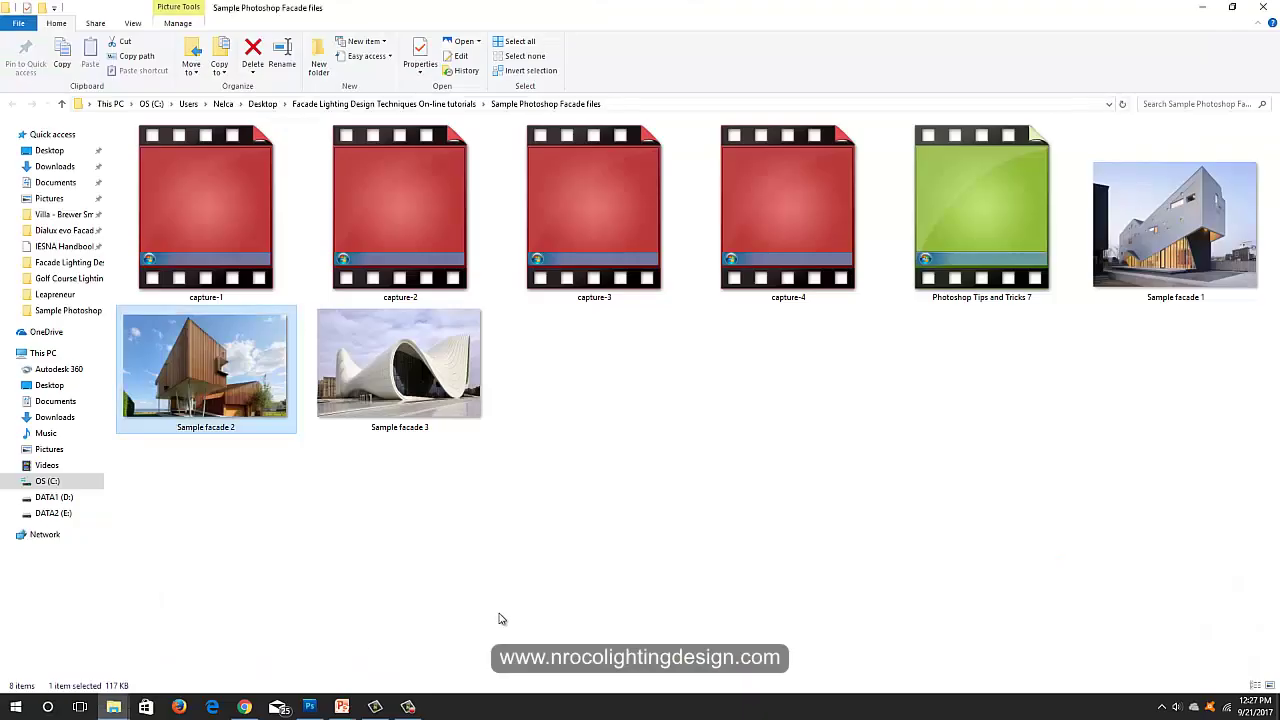
{"action": "left_click", "coordinate": [450, 390]}
{"action": "right_click", "coordinate": [444, 386]}
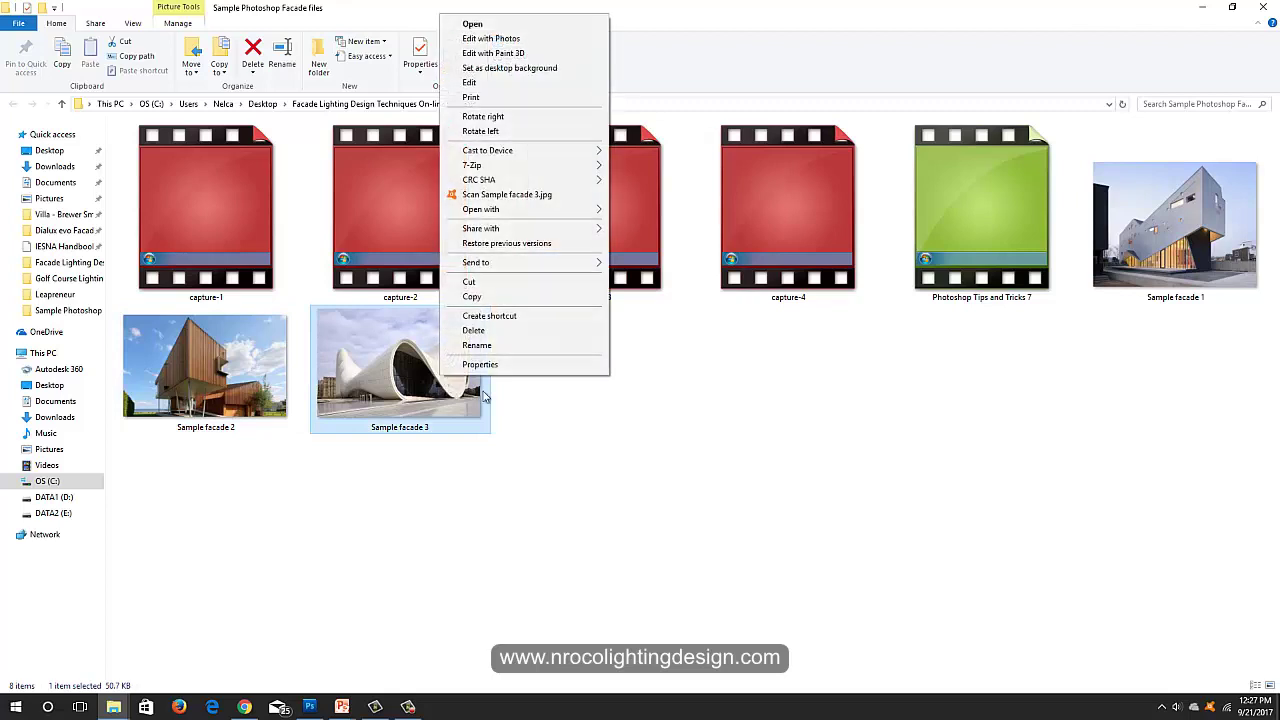
{"action": "mouse_move", "coordinate": [533, 209]}
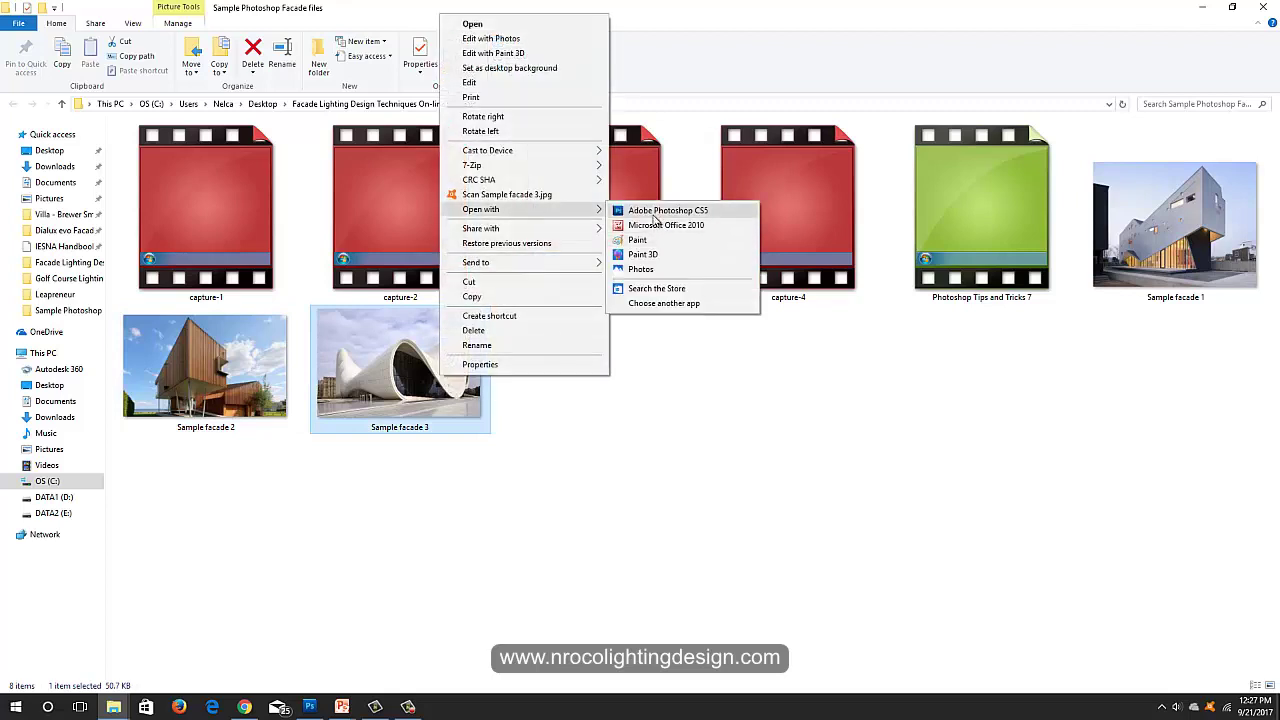
{"action": "left_click", "coordinate": [655, 210]}
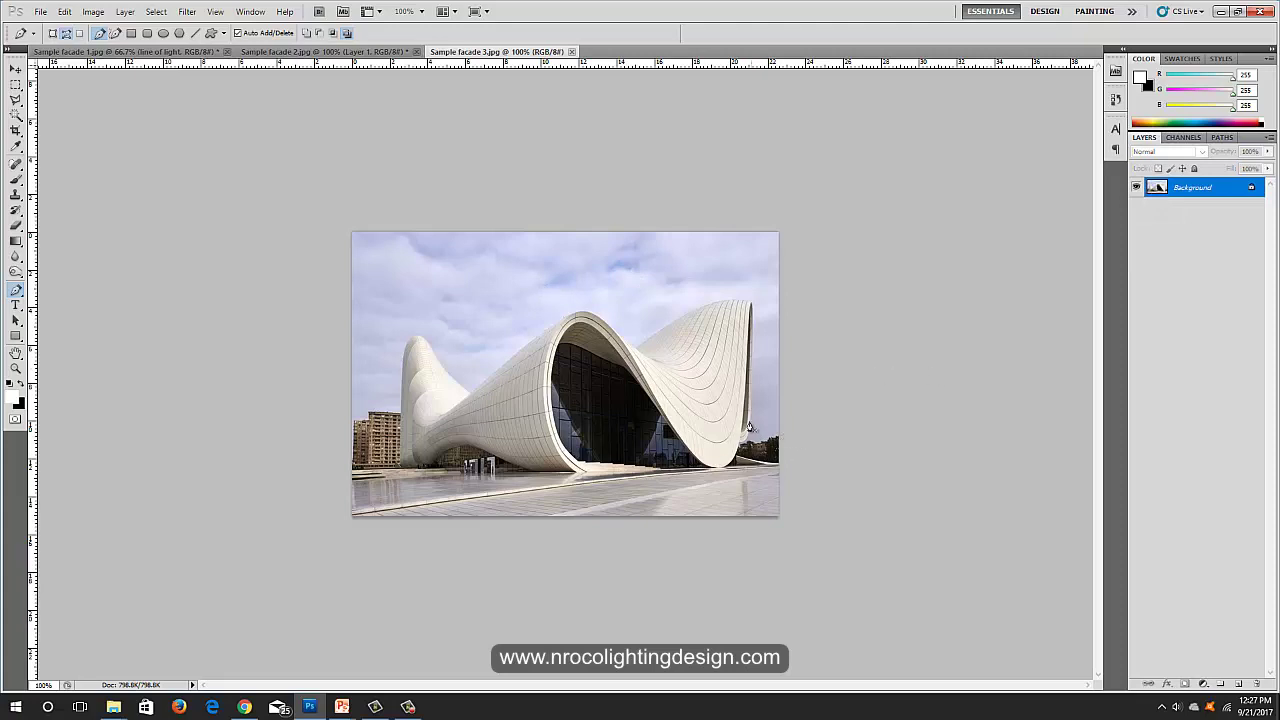
Step: Duplicate the Background layer and darken the copy using Levels with output white 29
{"action": "left_click_drag", "start_coordinate": [704, 392], "coordinate": [728, 430]}
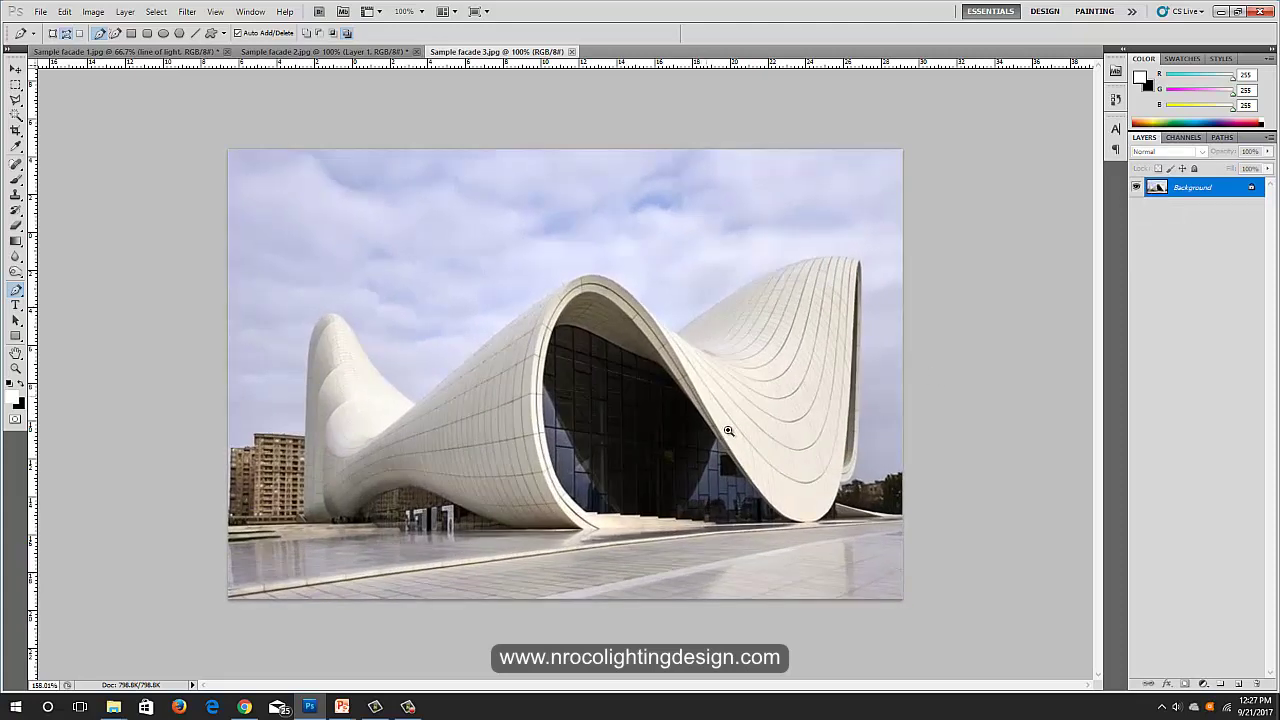
{"action": "left_click_drag", "start_coordinate": [1206, 187], "coordinate": [1238, 684]}
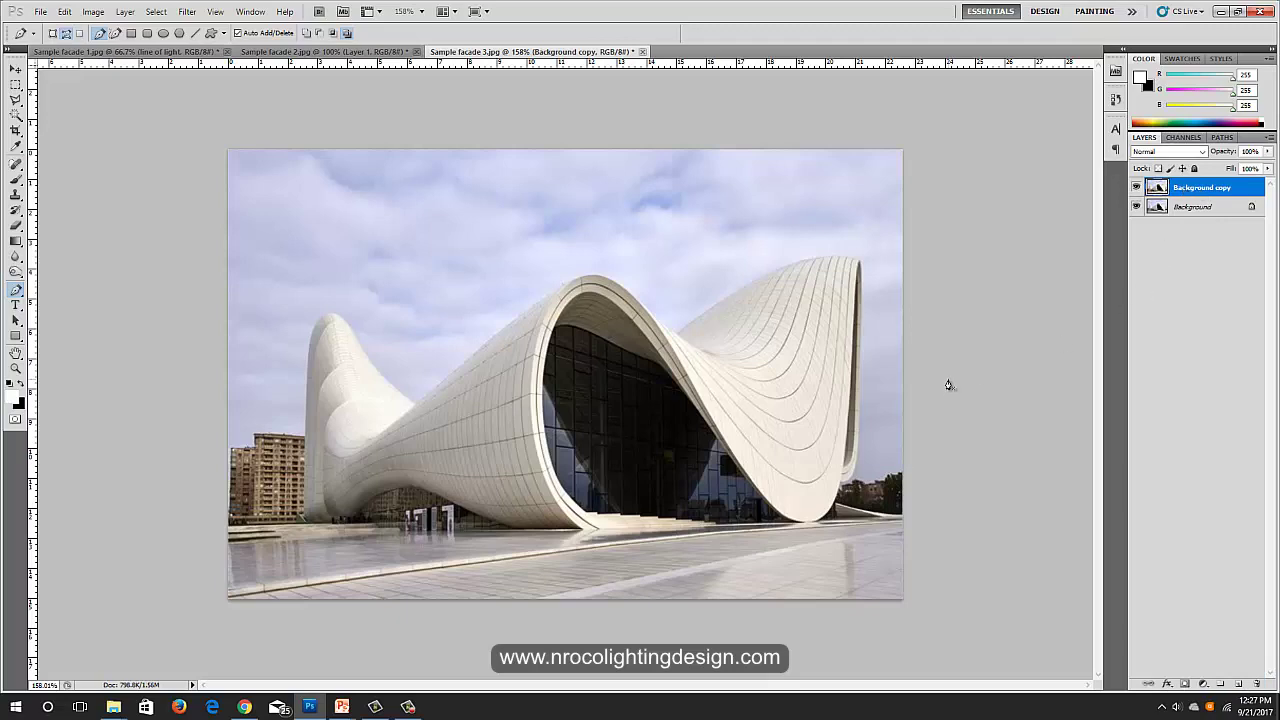
{"action": "key", "text": "ctrl+l"}
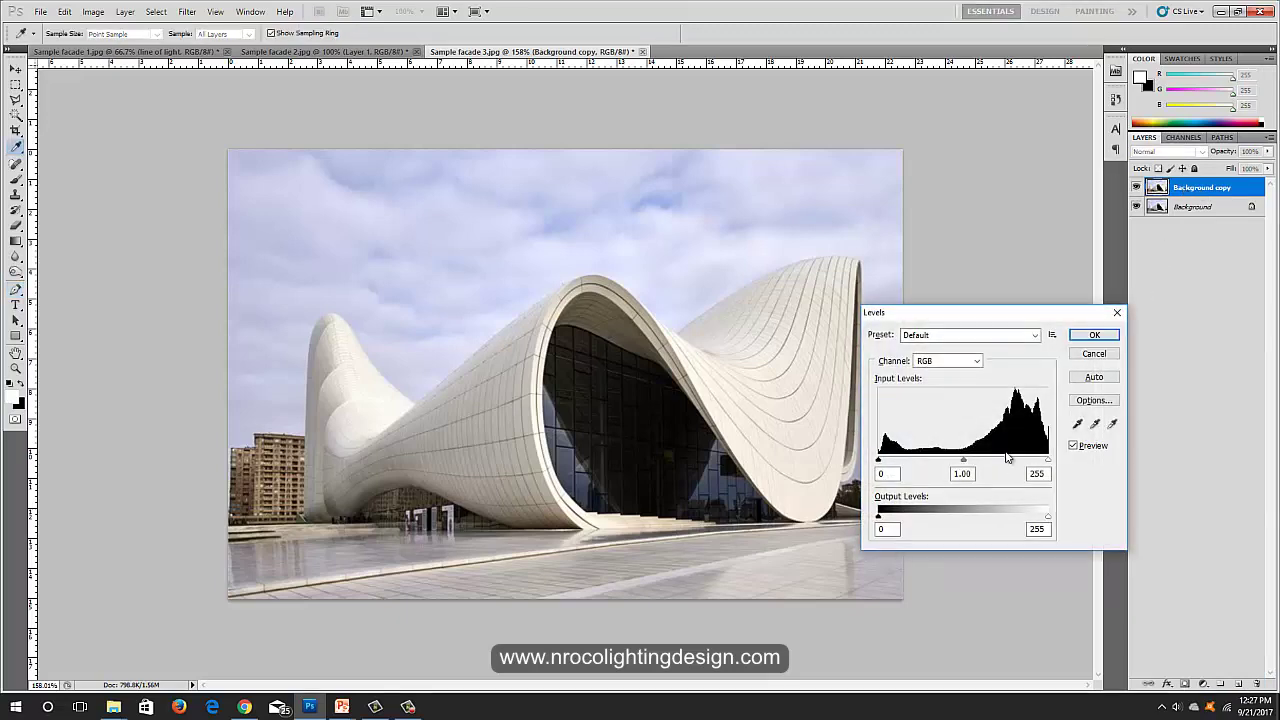
{"action": "left_click_drag", "start_coordinate": [1049, 516], "coordinate": [897, 522]}
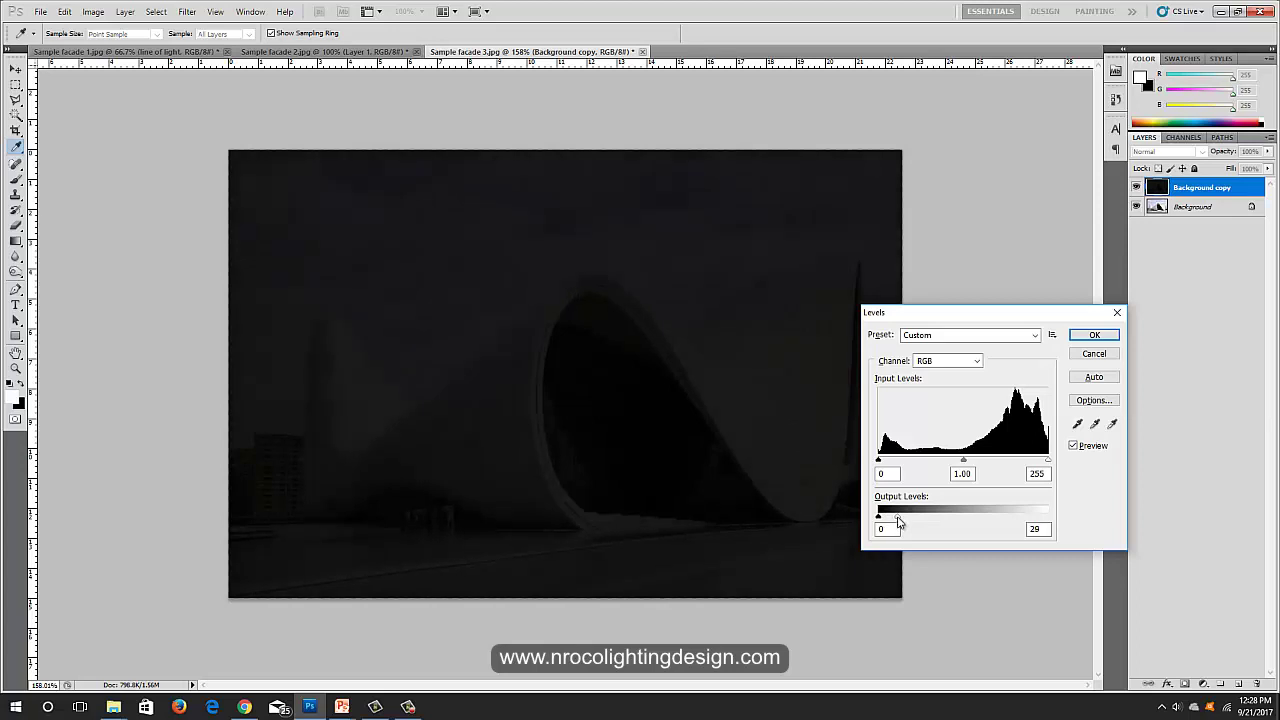
{"action": "left_click", "coordinate": [1097, 337]}
{"action": "key", "text": "p"}
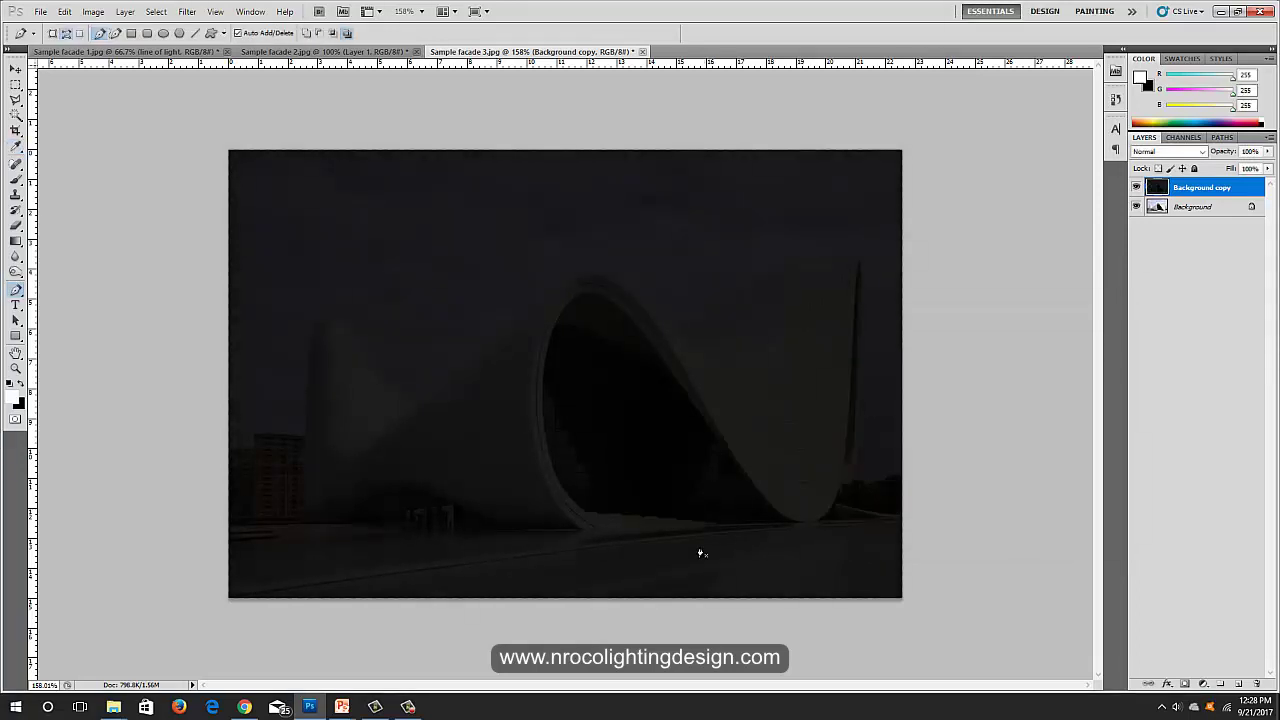
Step: Hide the darkened copy, add a new layer above it, and name the layer "line of light"
{"action": "left_click", "coordinate": [1136, 187]}
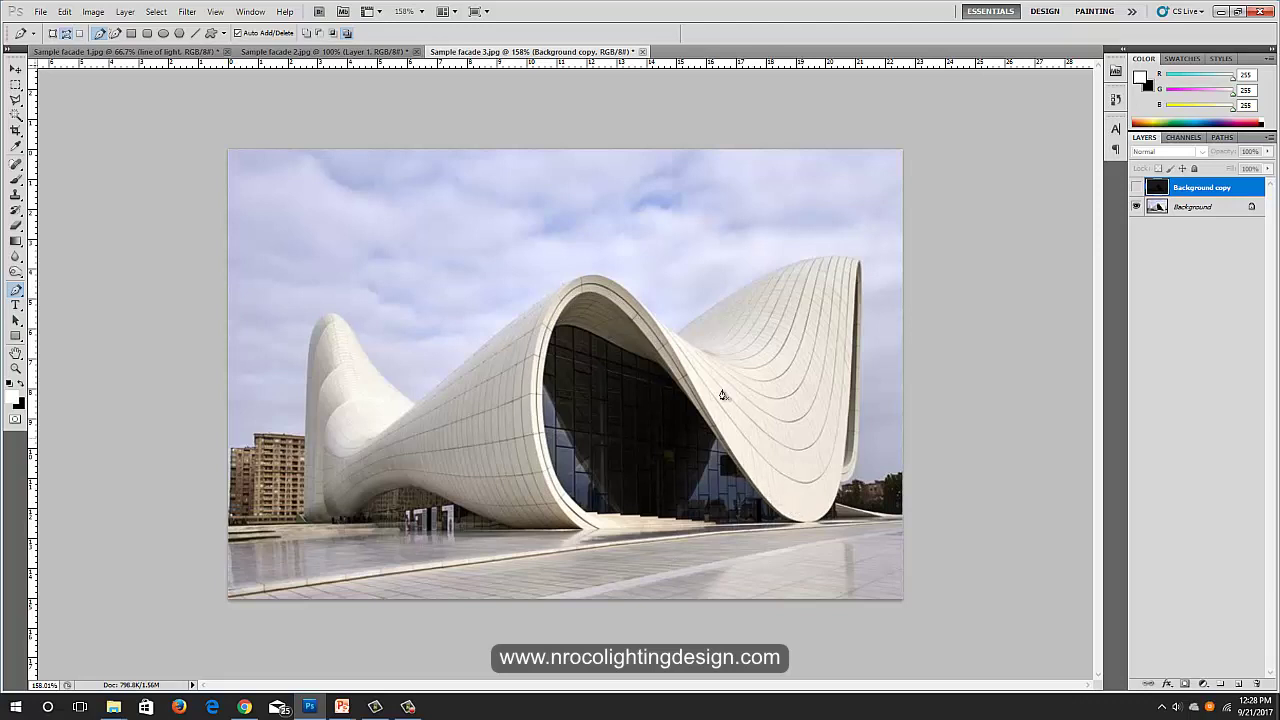
{"action": "left_click", "coordinate": [1238, 684]}
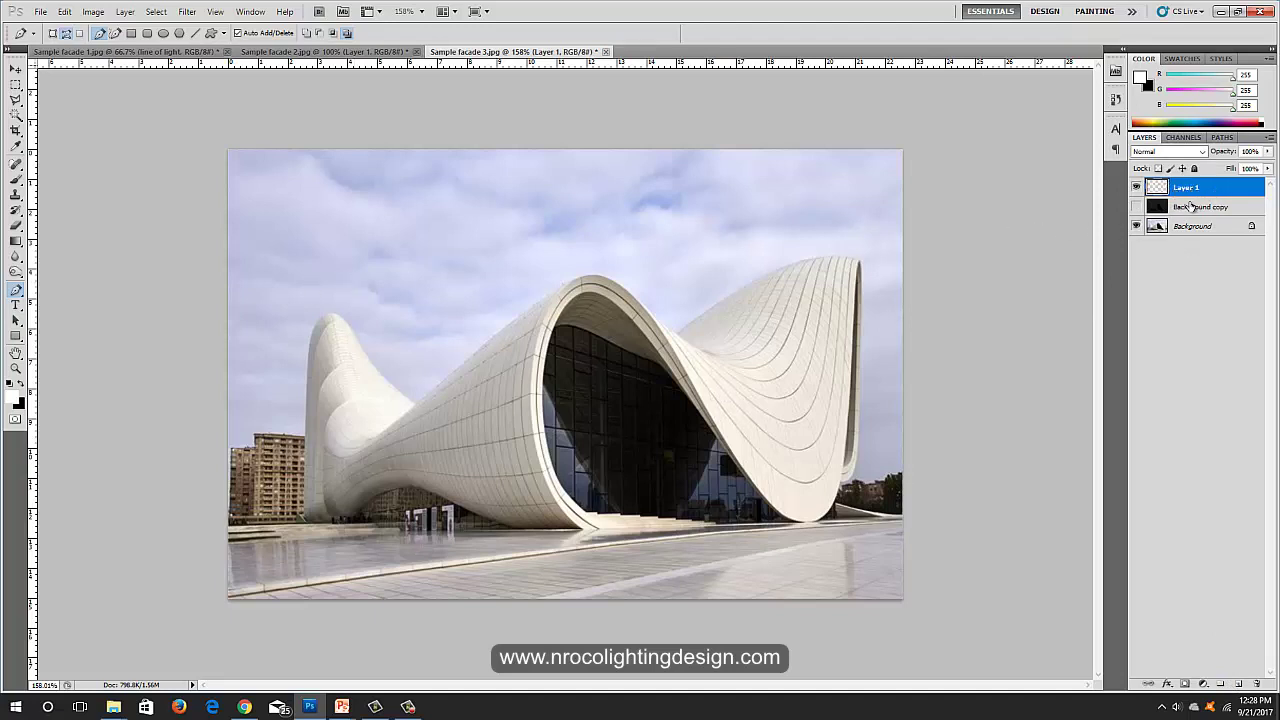
{"action": "double_click", "coordinate": [1185, 190]}
{"action": "type", "text": "line of light"}
{"action": "key", "text": "Return"}
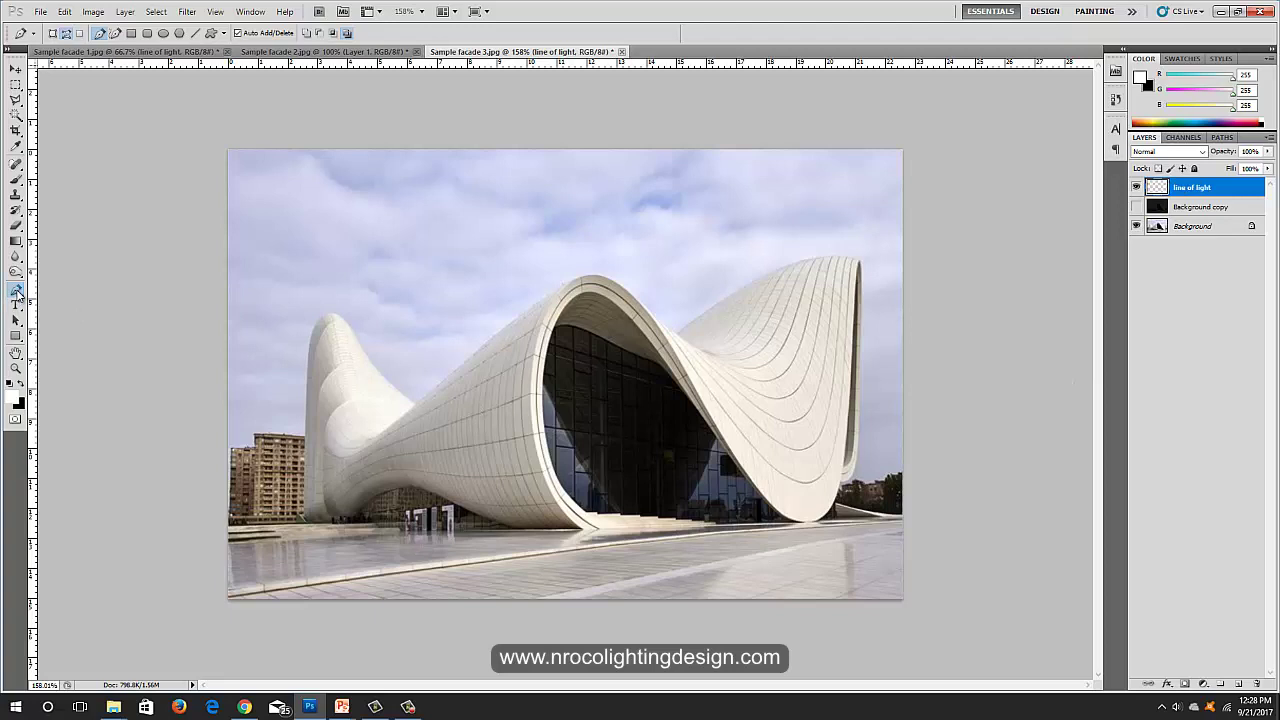
{"action": "left_click", "coordinate": [21, 293]}
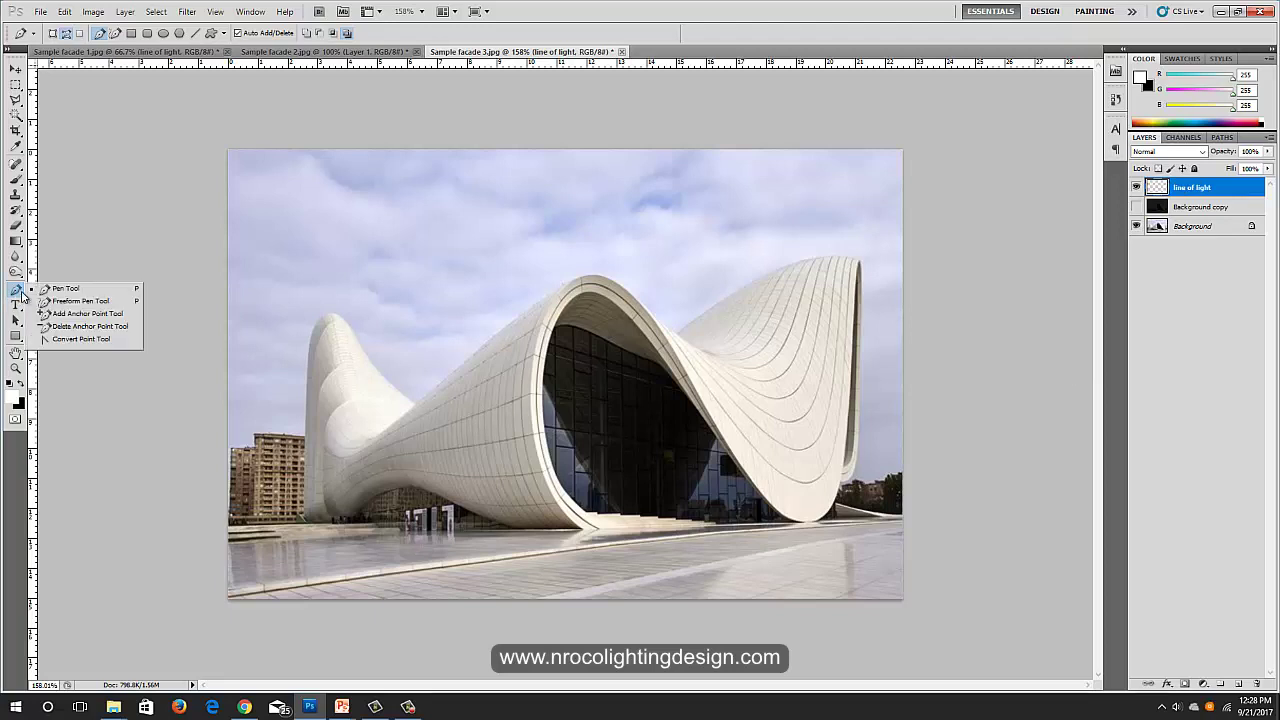
{"action": "left_click", "coordinate": [599, 535]}
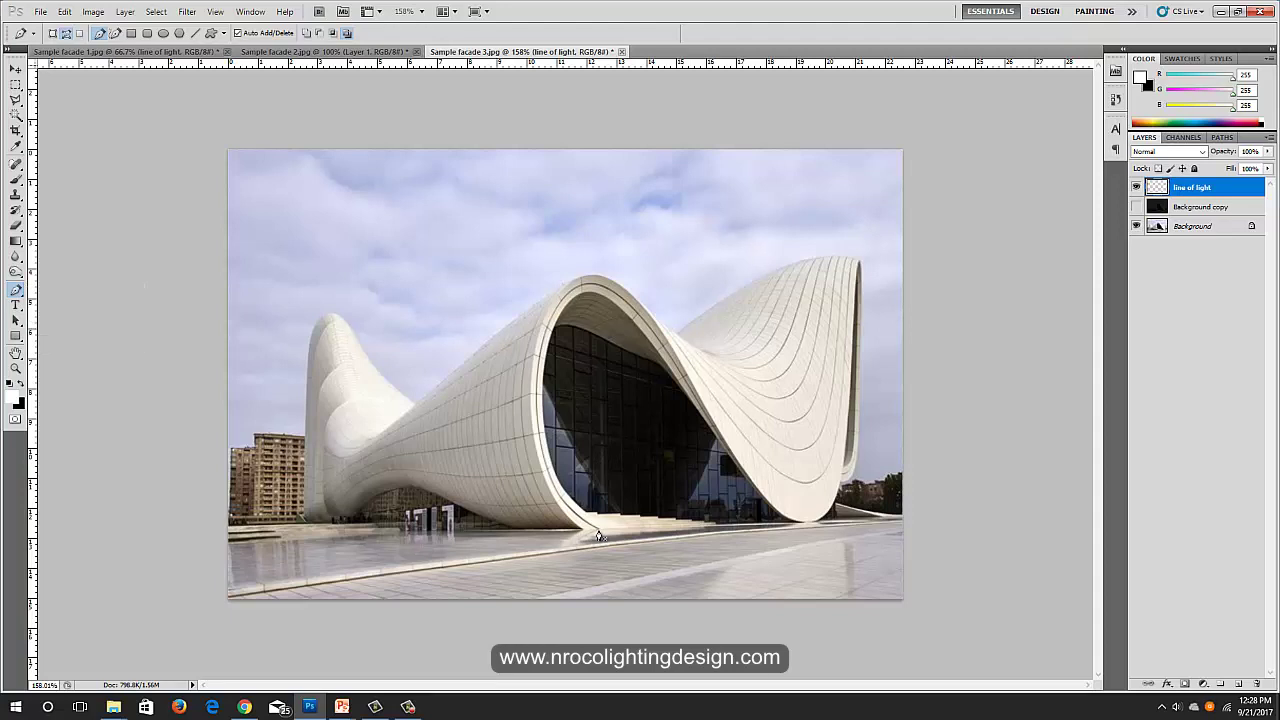
{"action": "left_click", "coordinate": [536, 401]}
{"action": "left_click_drag", "start_coordinate": [536, 401], "coordinate": [539, 283]}
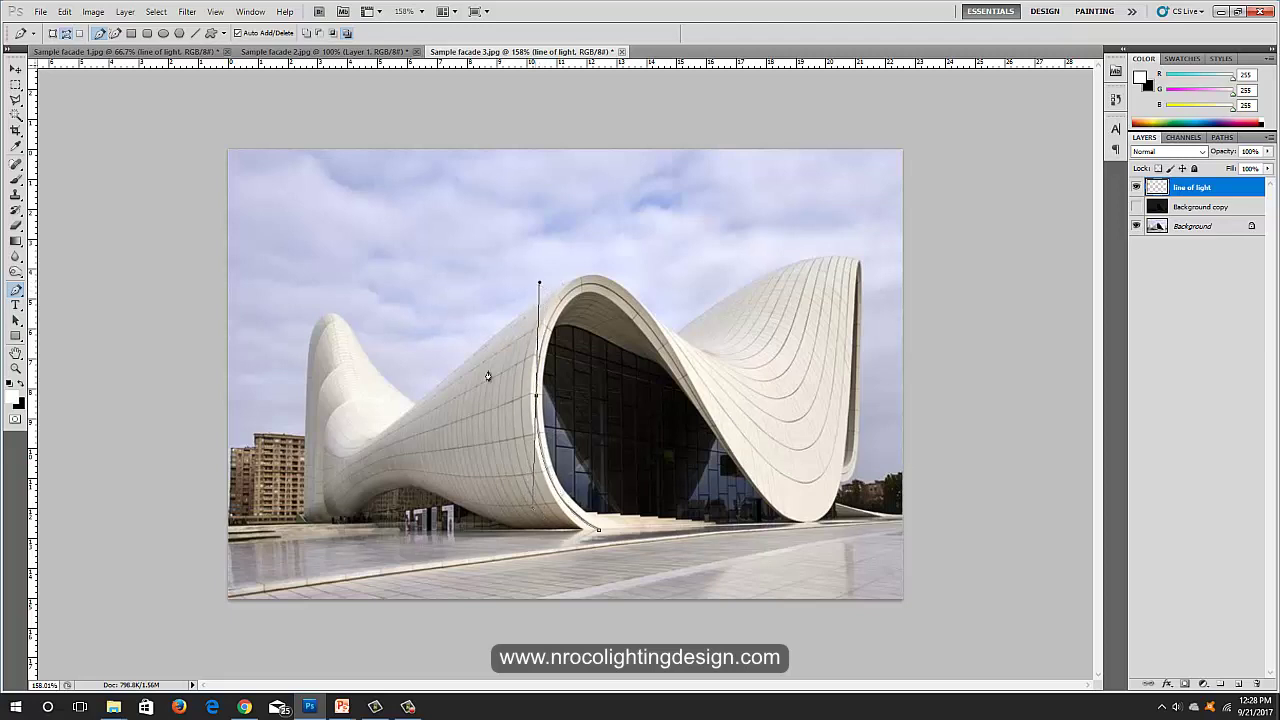
{"action": "key", "text": "Return"}
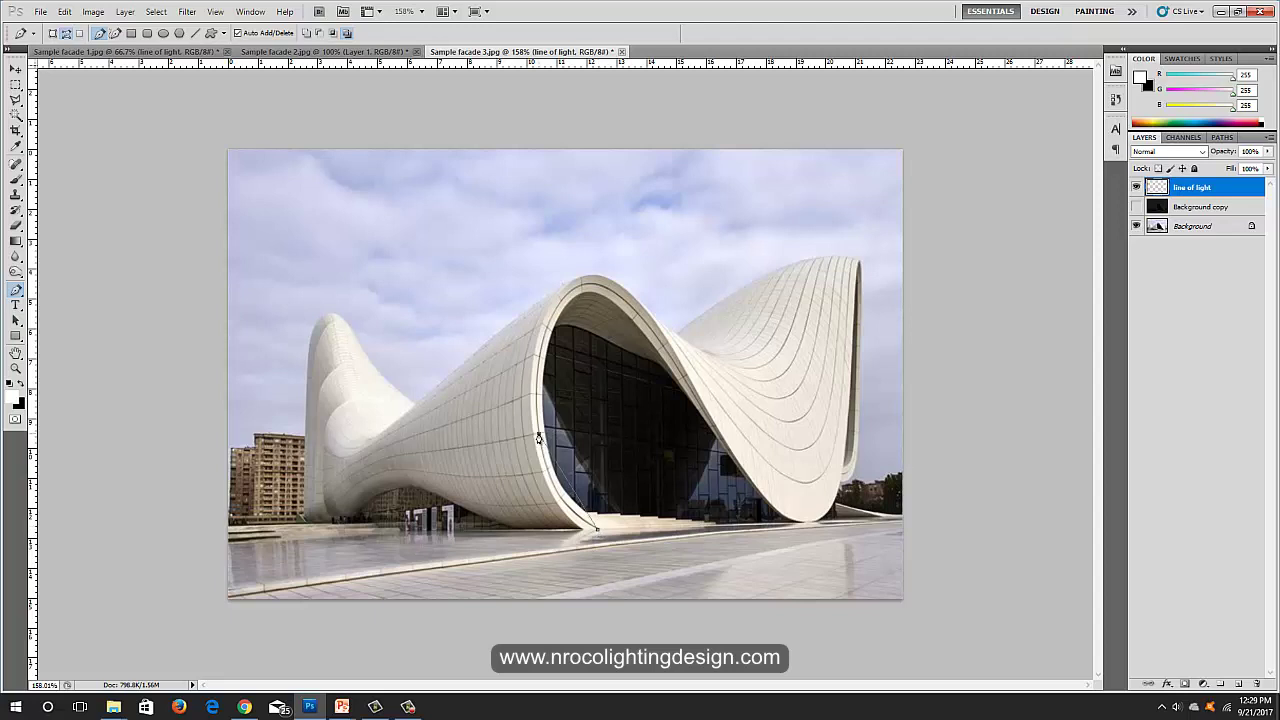
Step: Trace a curved Pen path along the arch edge around the dark glass opening and stroke it with the Brush, without simulated pressure
{"action": "left_click_drag", "start_coordinate": [539, 436], "coordinate": [530, 362]}
{"action": "left_click_drag", "start_coordinate": [557, 301], "coordinate": [640, 298]}
{"action": "right_click", "coordinate": [567, 508]}
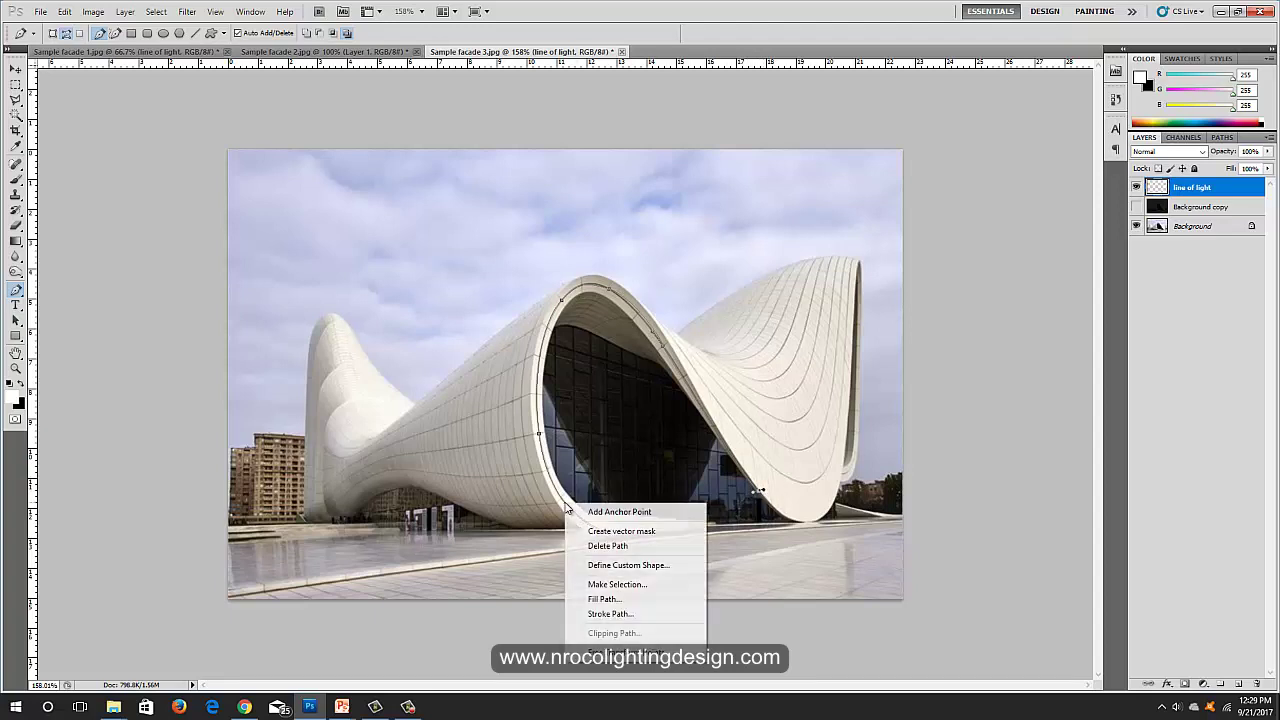
{"action": "left_click", "coordinate": [613, 620]}
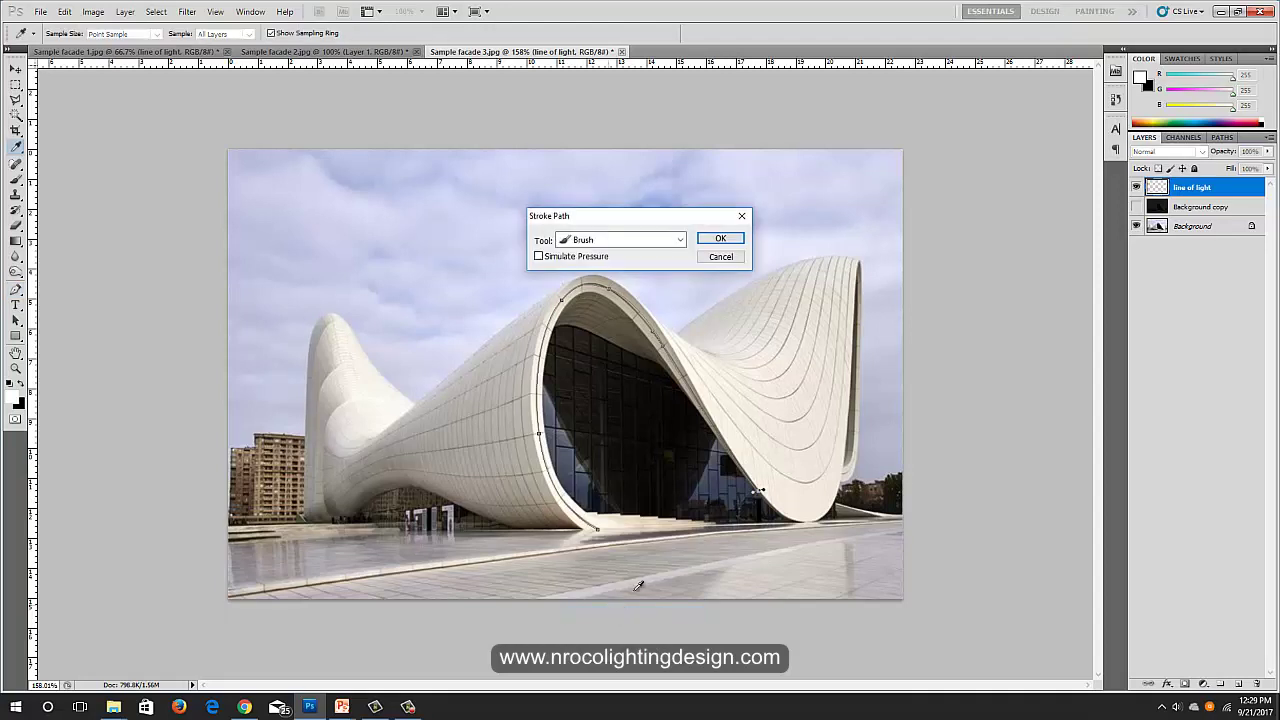
{"action": "left_click", "coordinate": [720, 240]}
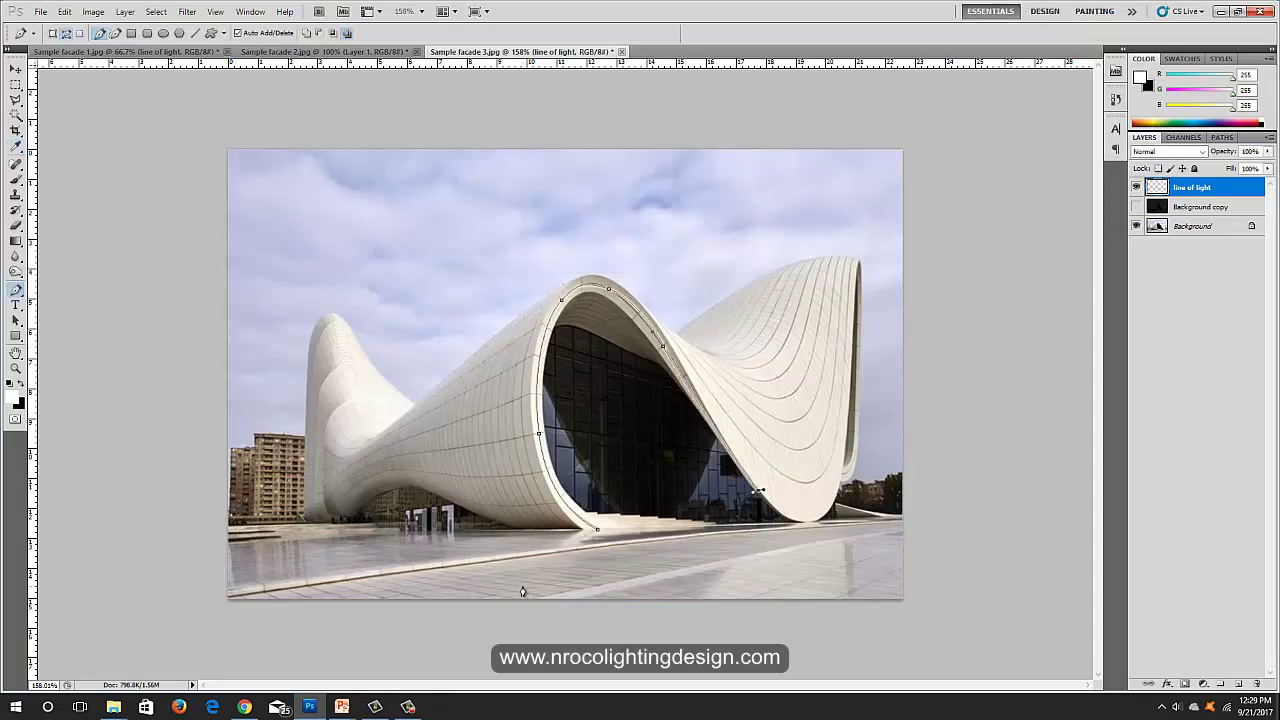
Step: Show the darkened Background copy beneath the light line and dismiss the arch path
{"action": "left_click", "coordinate": [1136, 207]}
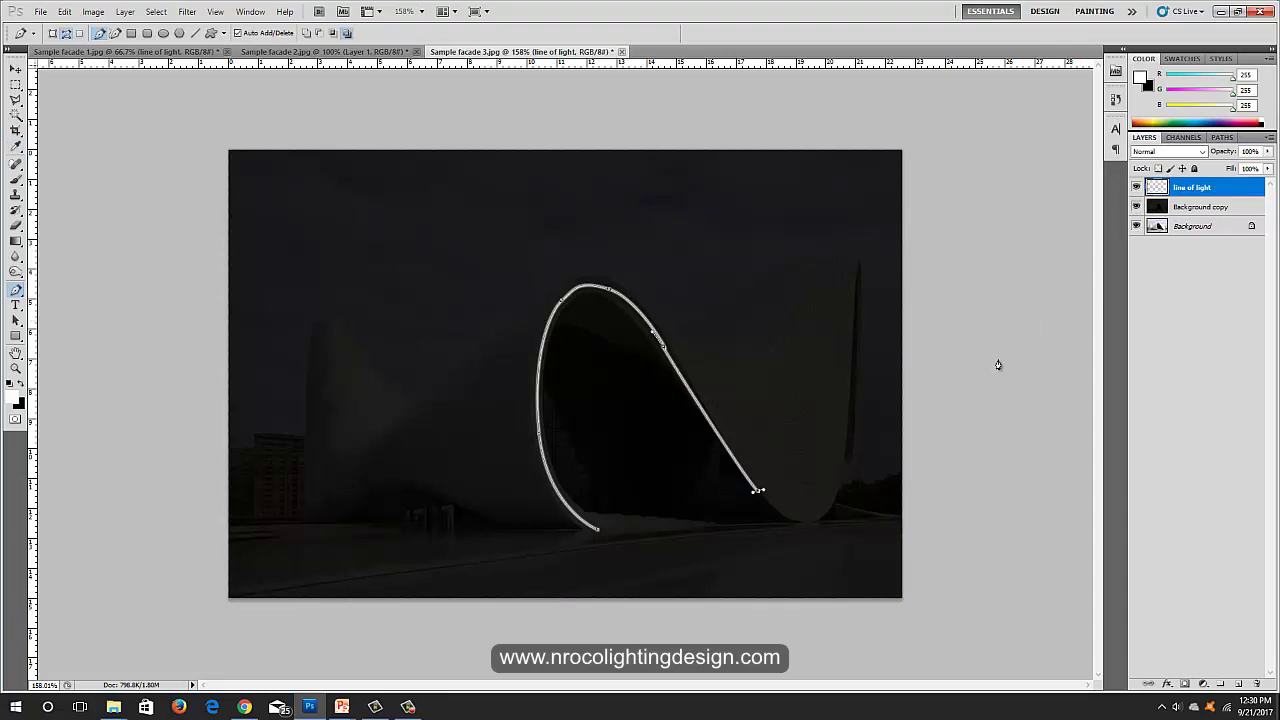
{"action": "key", "text": "ctrl+h"}
{"action": "key", "text": "Return"}
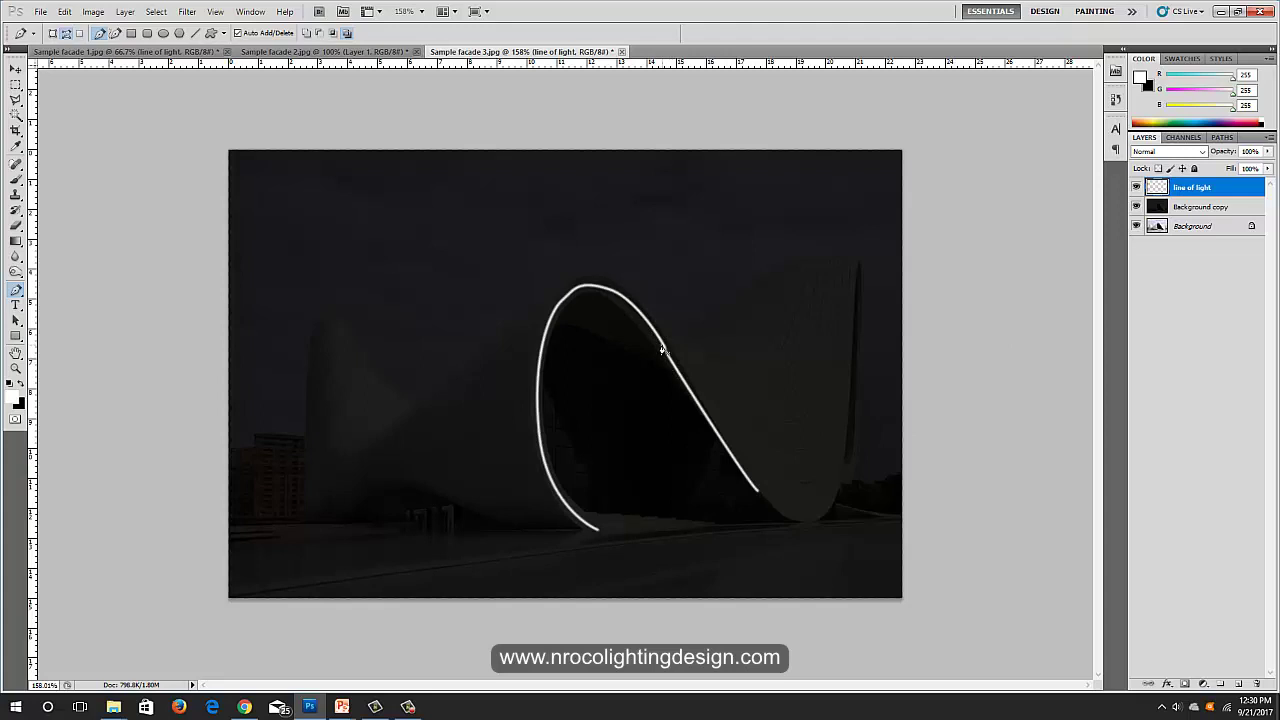
Step: Marquee-select the area around the arch, delete the stroked line from the "line of light" layer, and deselect
{"action": "key", "text": "m"}
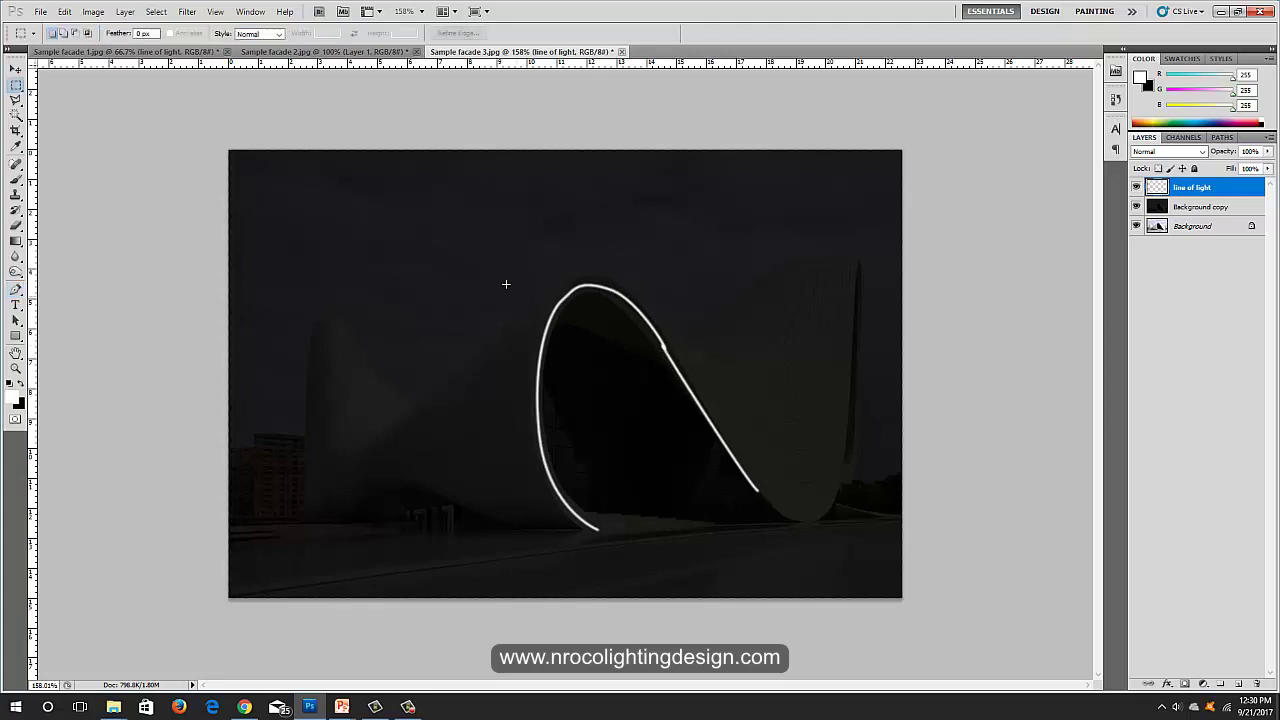
{"action": "left_click_drag", "start_coordinate": [820, 550], "coordinate": [836, 579]}
{"action": "key", "text": "Delete"}
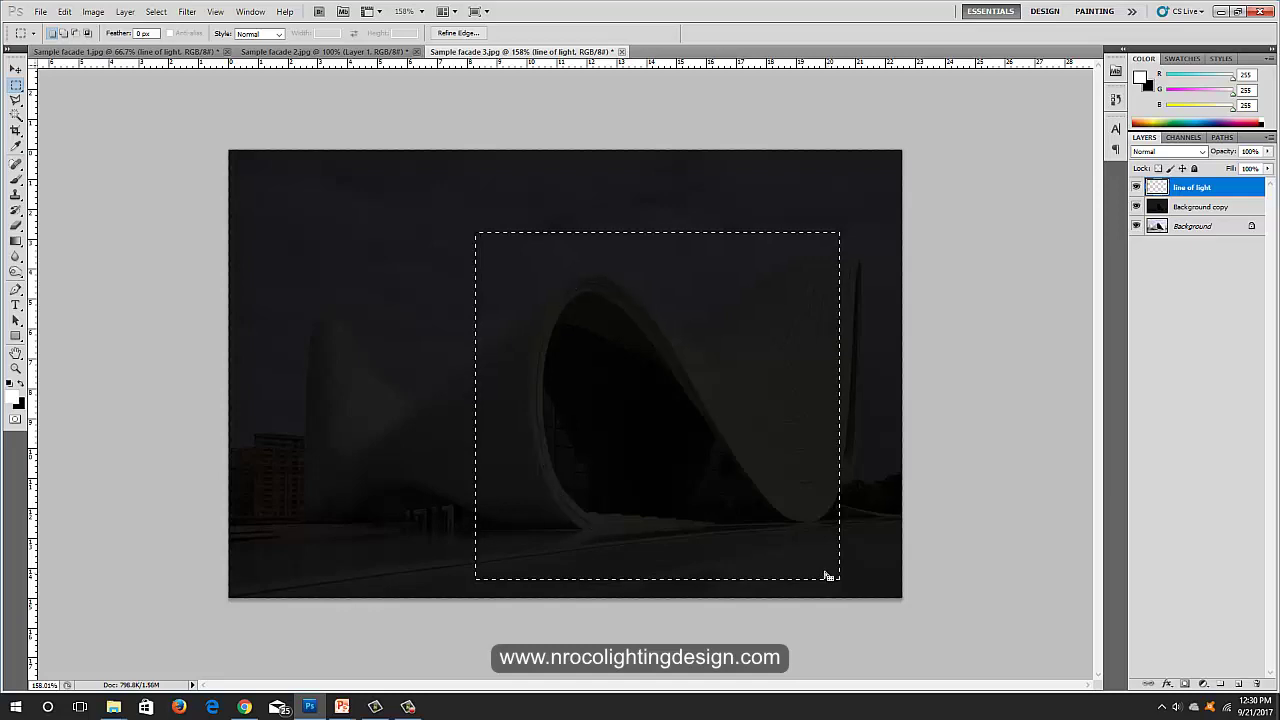
{"action": "key", "text": "ctrl+d"}
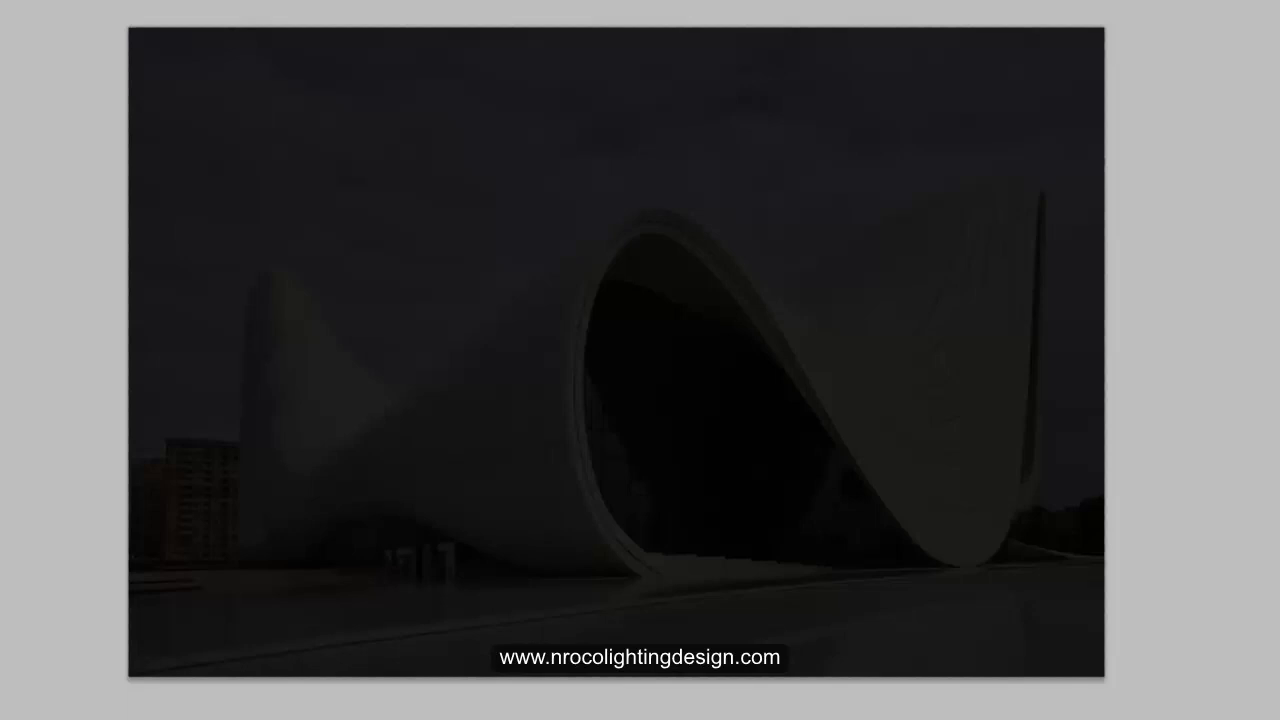
Step: Trace an open curved Pen path along the arch edge, from its ground end over the crest and down the opposite slope
{"action": "left_click", "coordinate": [665, 577]}
{"action": "left_click_drag", "start_coordinate": [580, 441], "coordinate": [570, 329]}
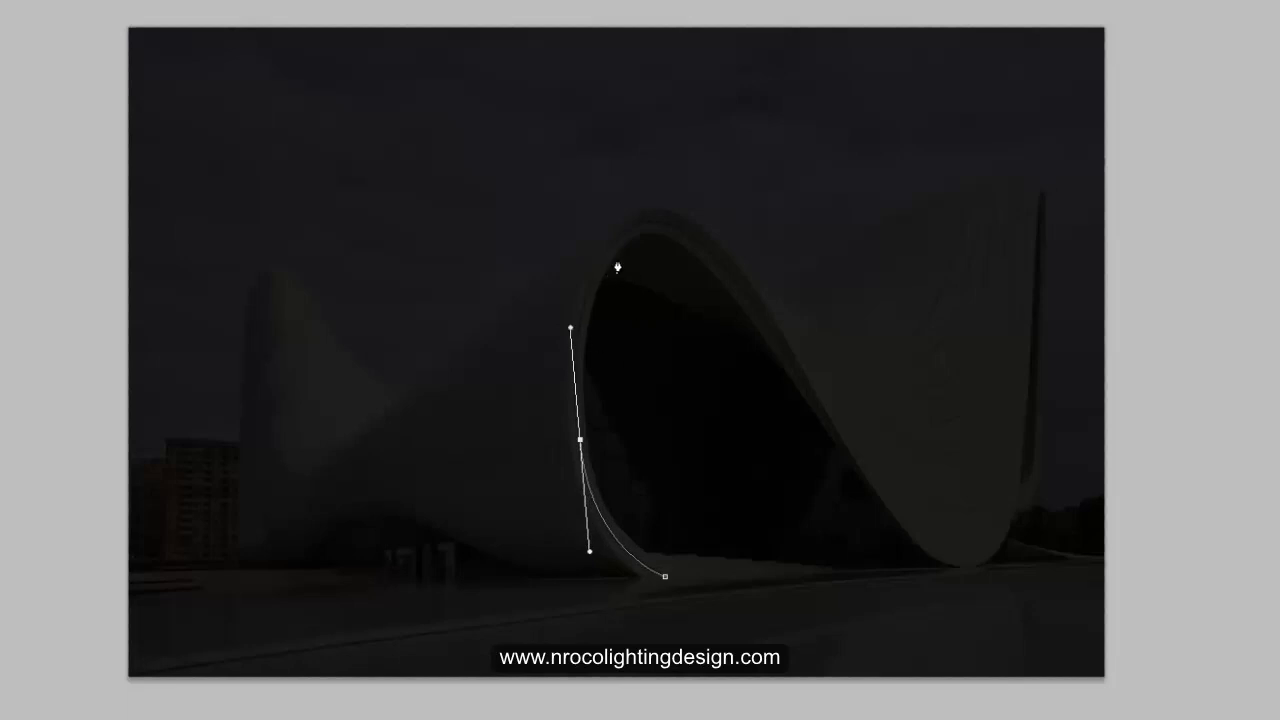
{"action": "left_click_drag", "start_coordinate": [610, 248], "coordinate": [640, 197]}
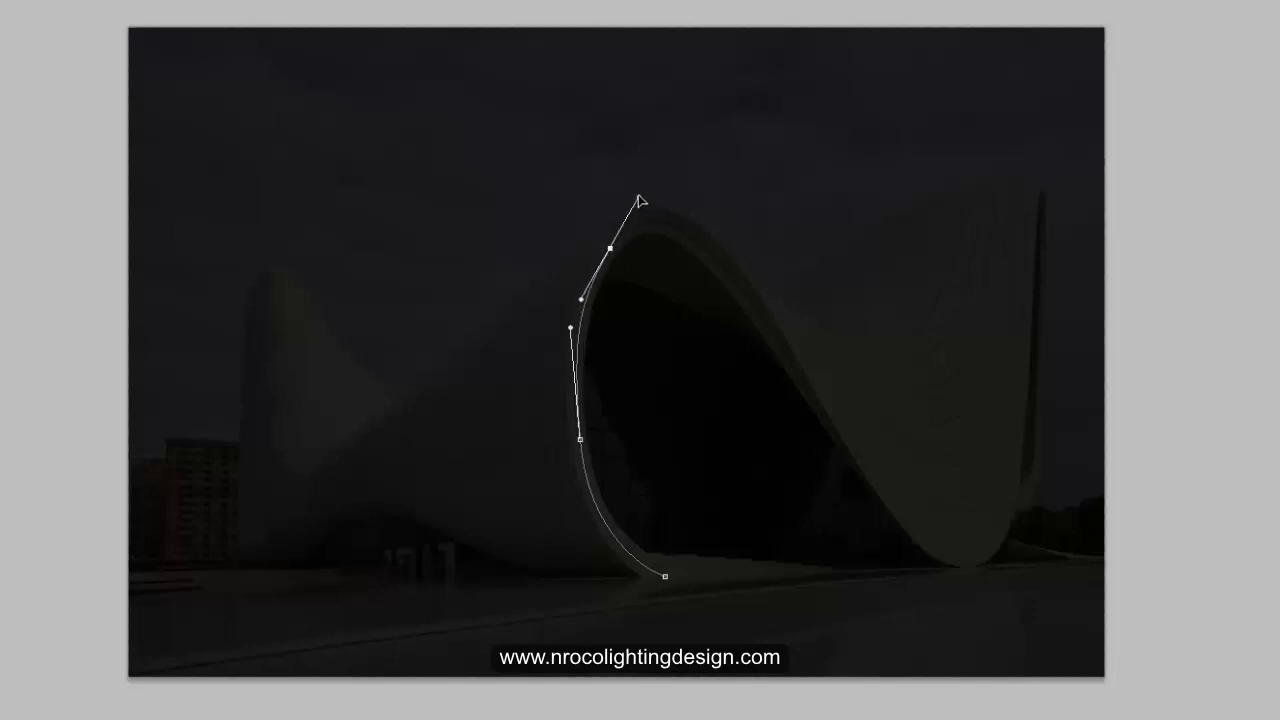
{"action": "left_click", "coordinate": [677, 230]}
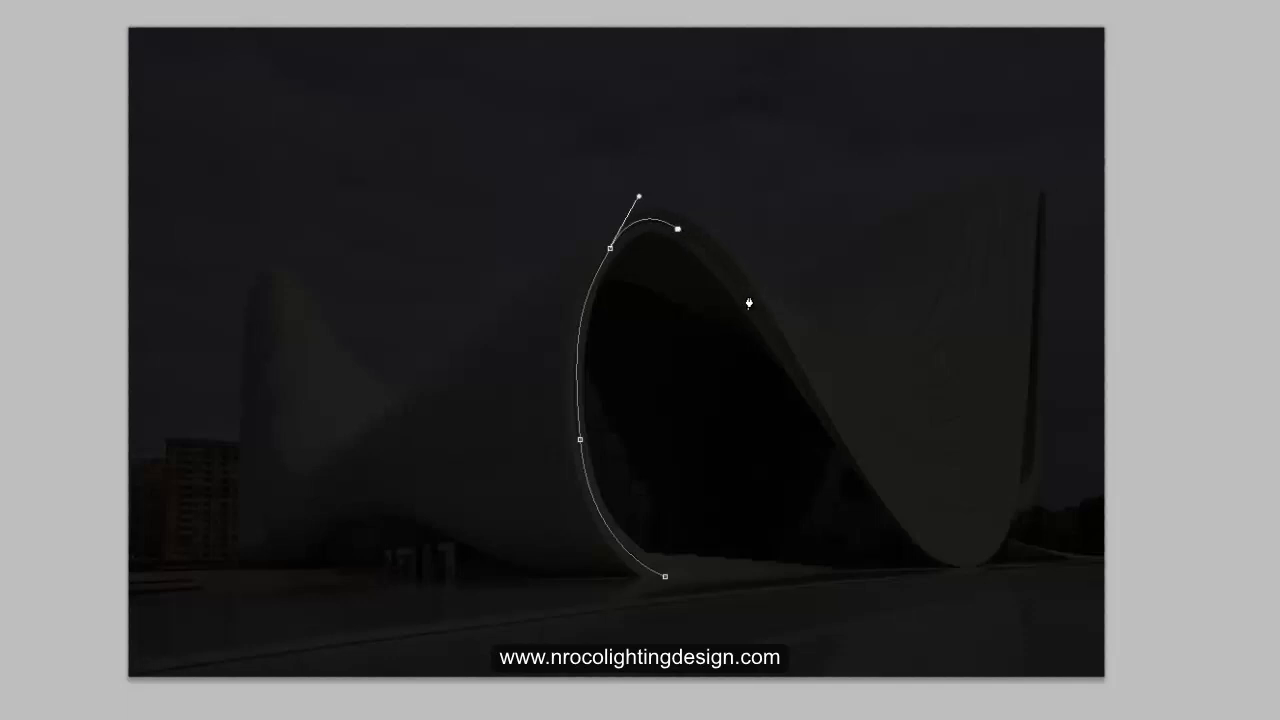
{"action": "left_click_drag", "start_coordinate": [748, 297], "coordinate": [794, 356]}
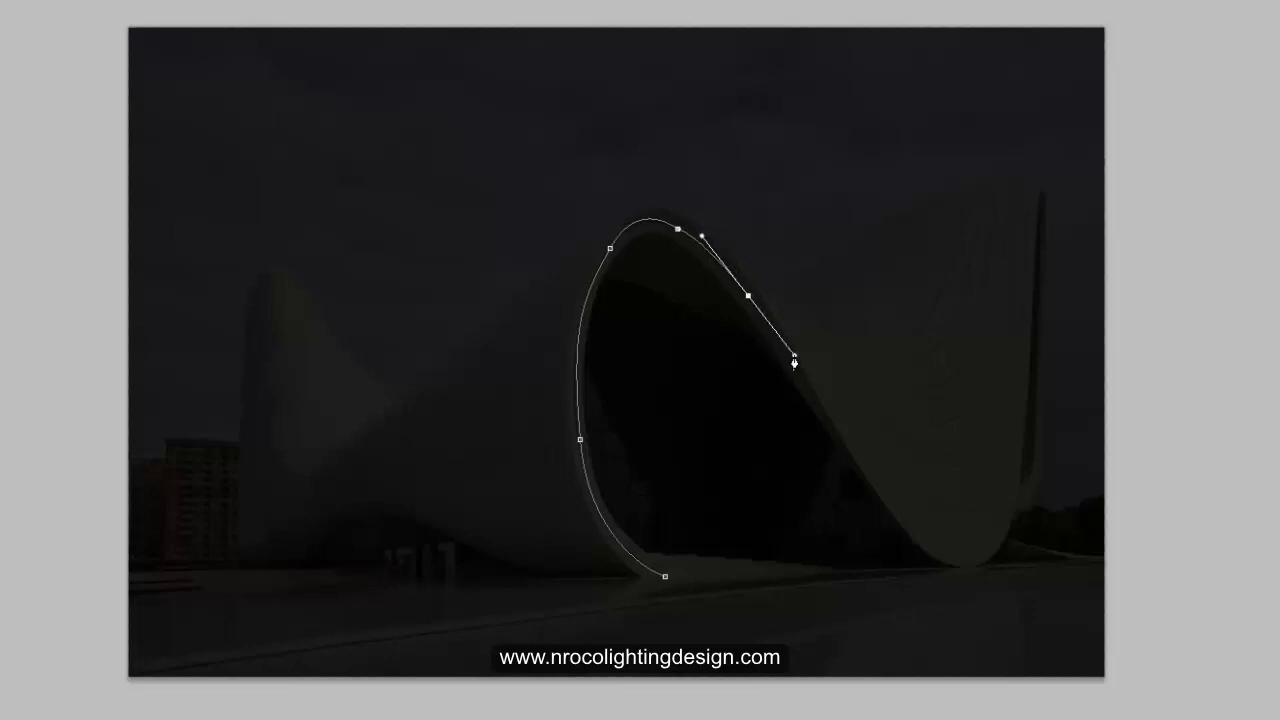
{"action": "left_click", "coordinate": [893, 518]}
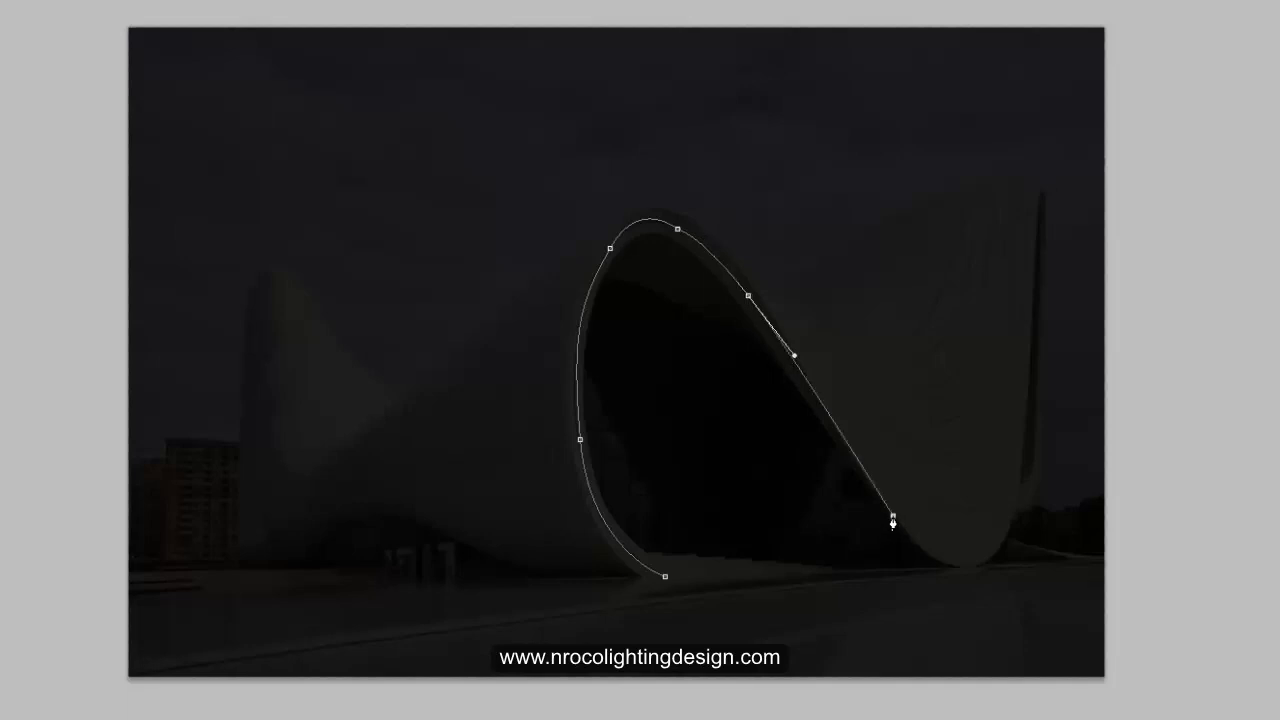
{"action": "left_click_drag", "start_coordinate": [893, 522], "coordinate": [912, 530]}
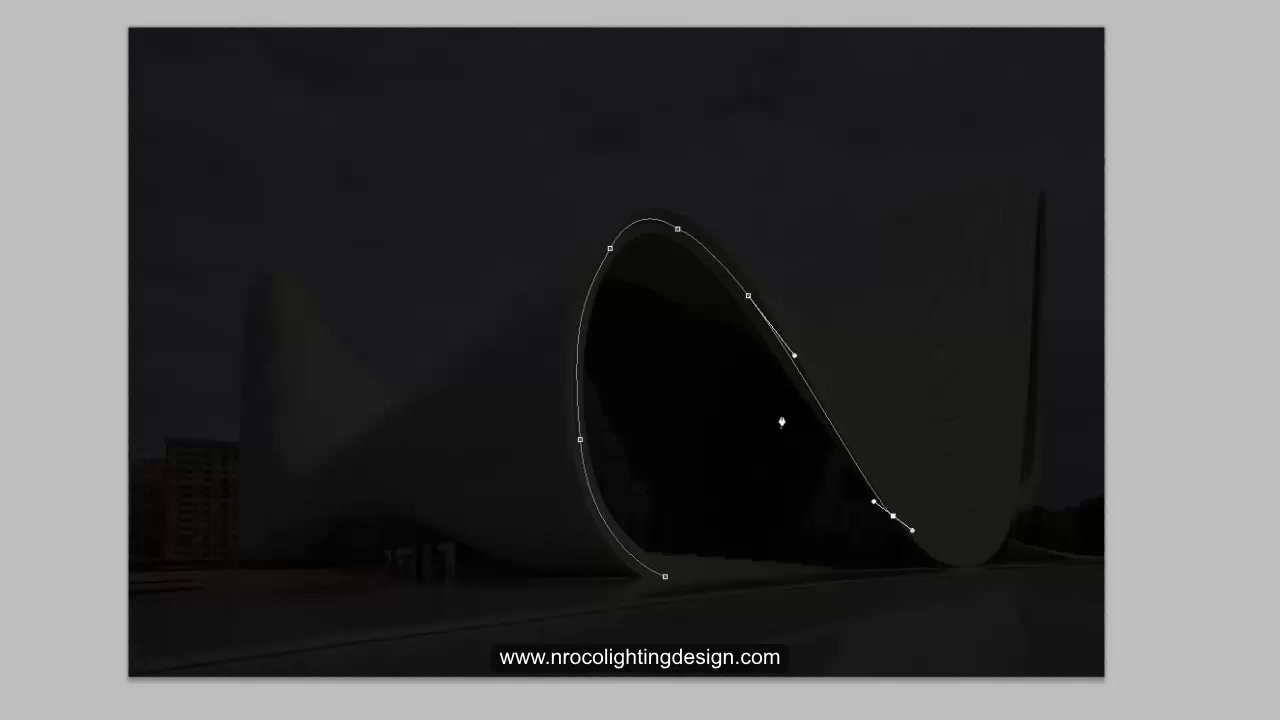
Step: Stroke the arch path with the Brush on the "line of light" layer and dismiss the path
{"action": "right_click", "coordinate": [786, 354]}
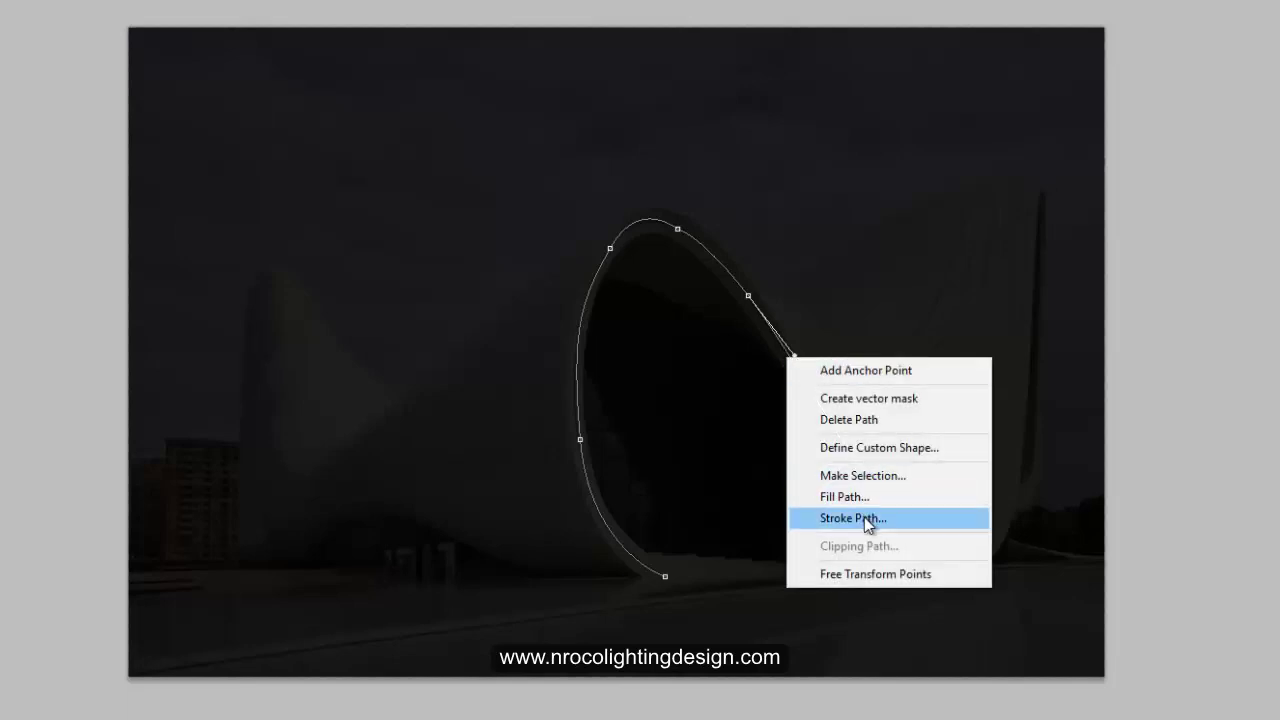
{"action": "left_click", "coordinate": [866, 518]}
{"action": "left_click", "coordinate": [863, 158]}
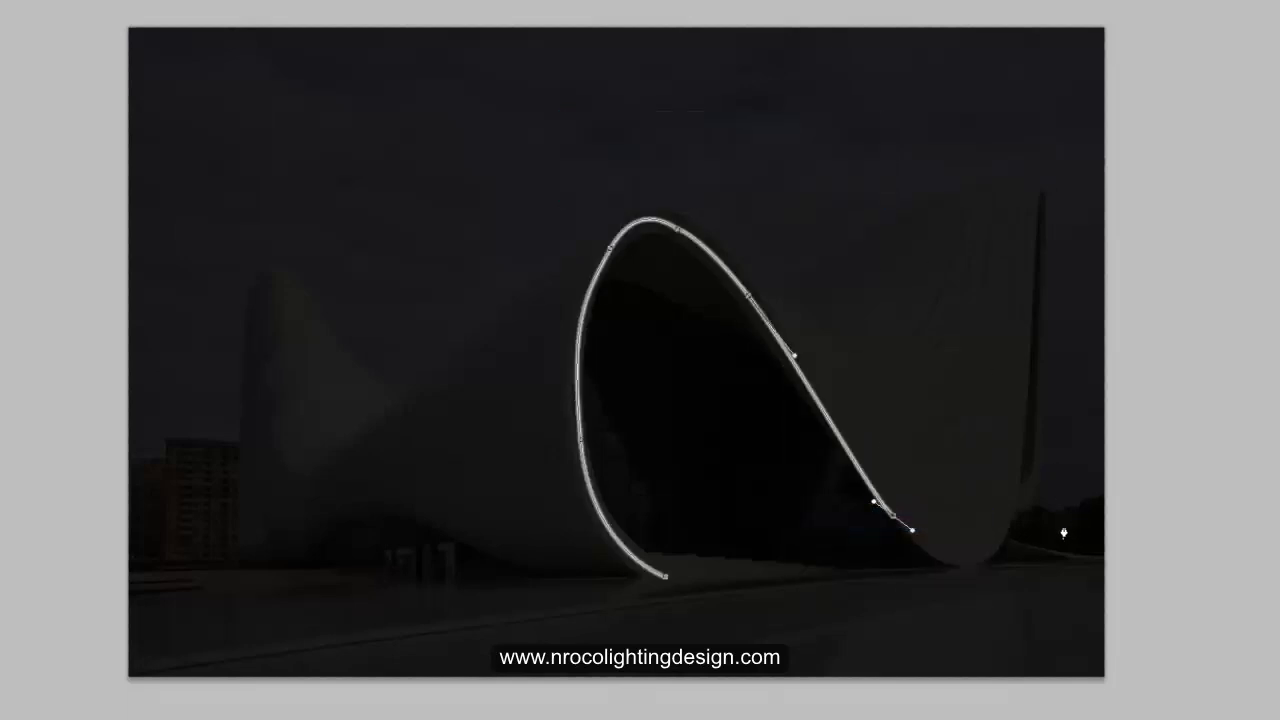
{"action": "key", "text": "Return"}
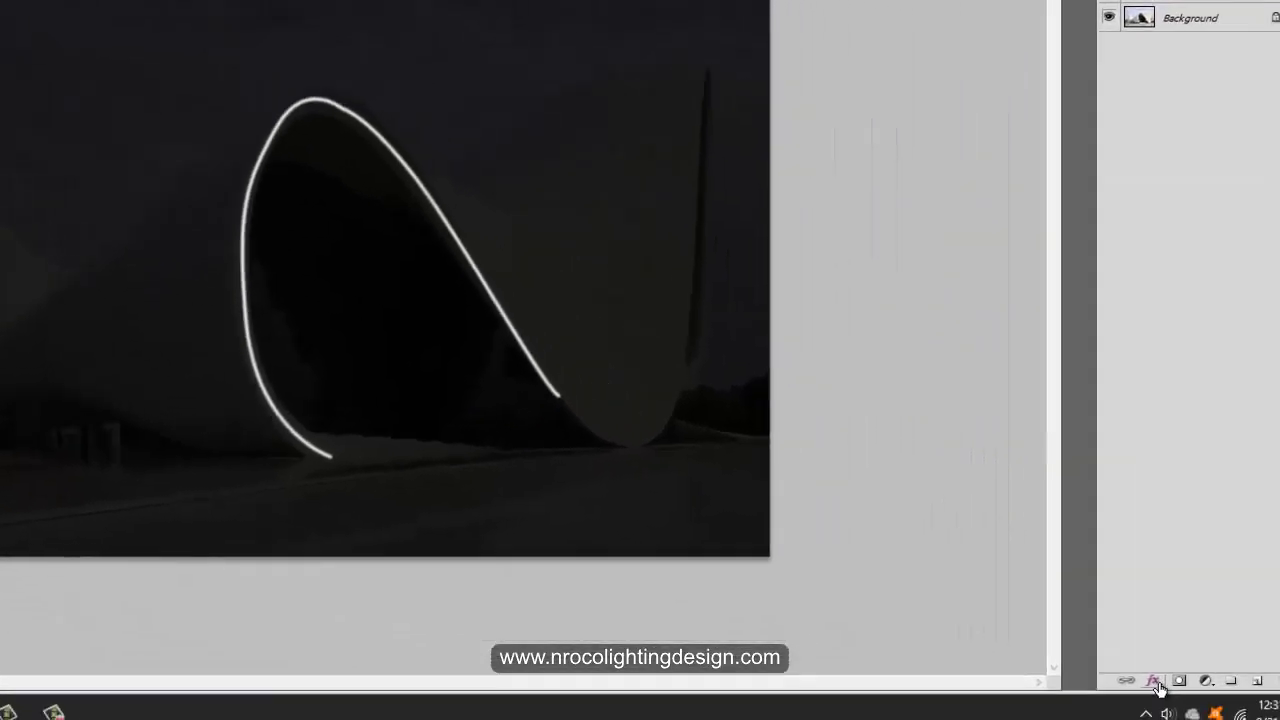
Step: Add an Outer Glow to the "line of light" layer with 60% opacity and a larger glow size
{"action": "left_click", "coordinate": [1118, 668]}
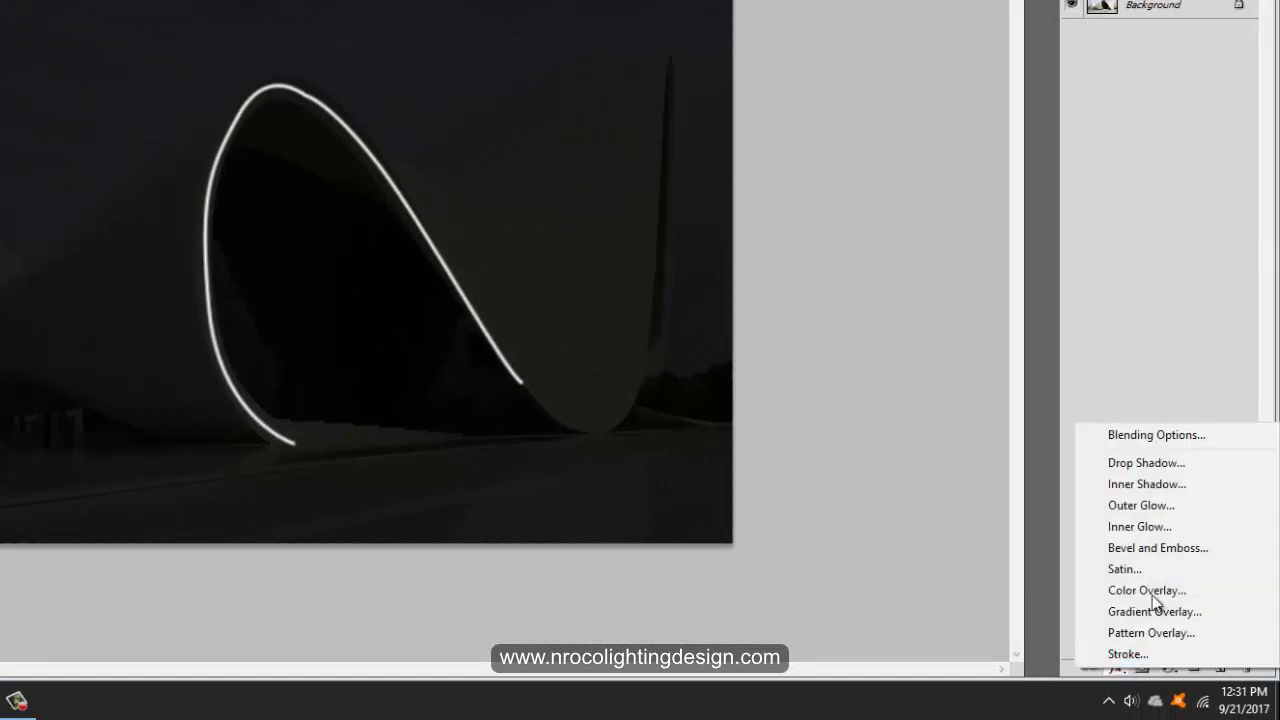
{"action": "left_click", "coordinate": [1140, 505]}
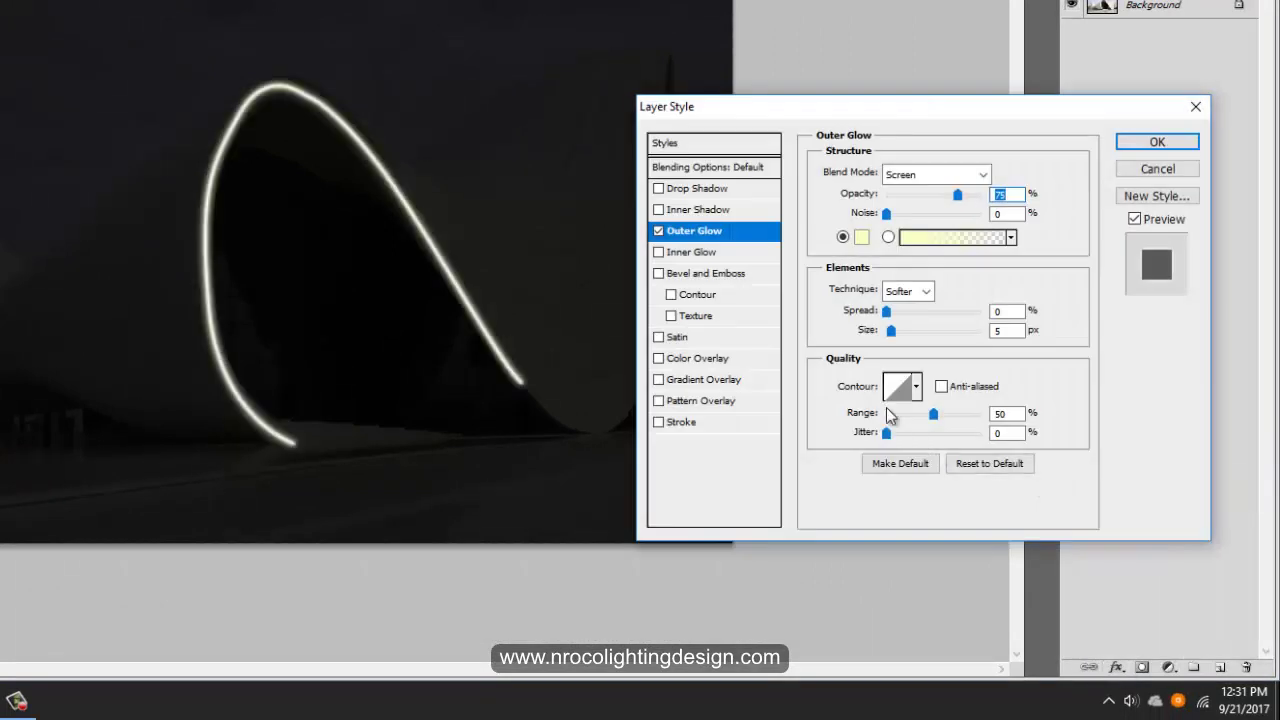
{"action": "left_click", "coordinate": [960, 195]}
{"action": "left_click_drag", "start_coordinate": [960, 198], "coordinate": [948, 207]}
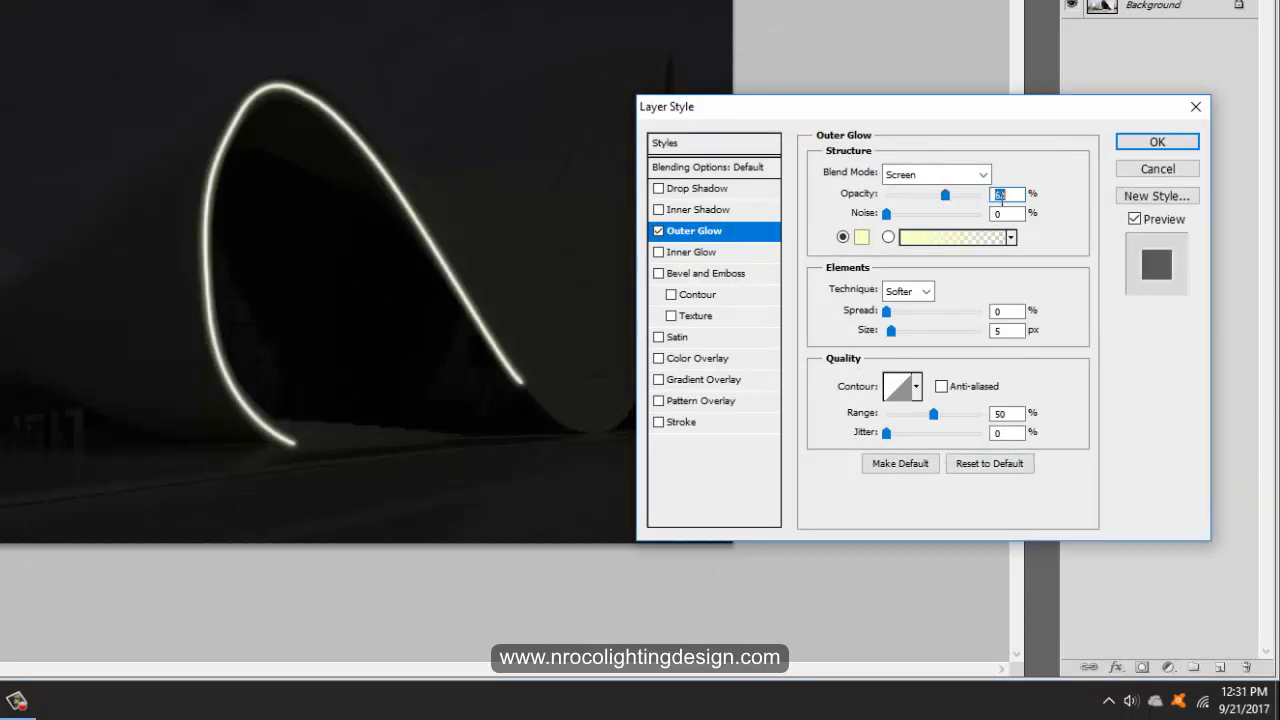
{"action": "type", "text": "60"}
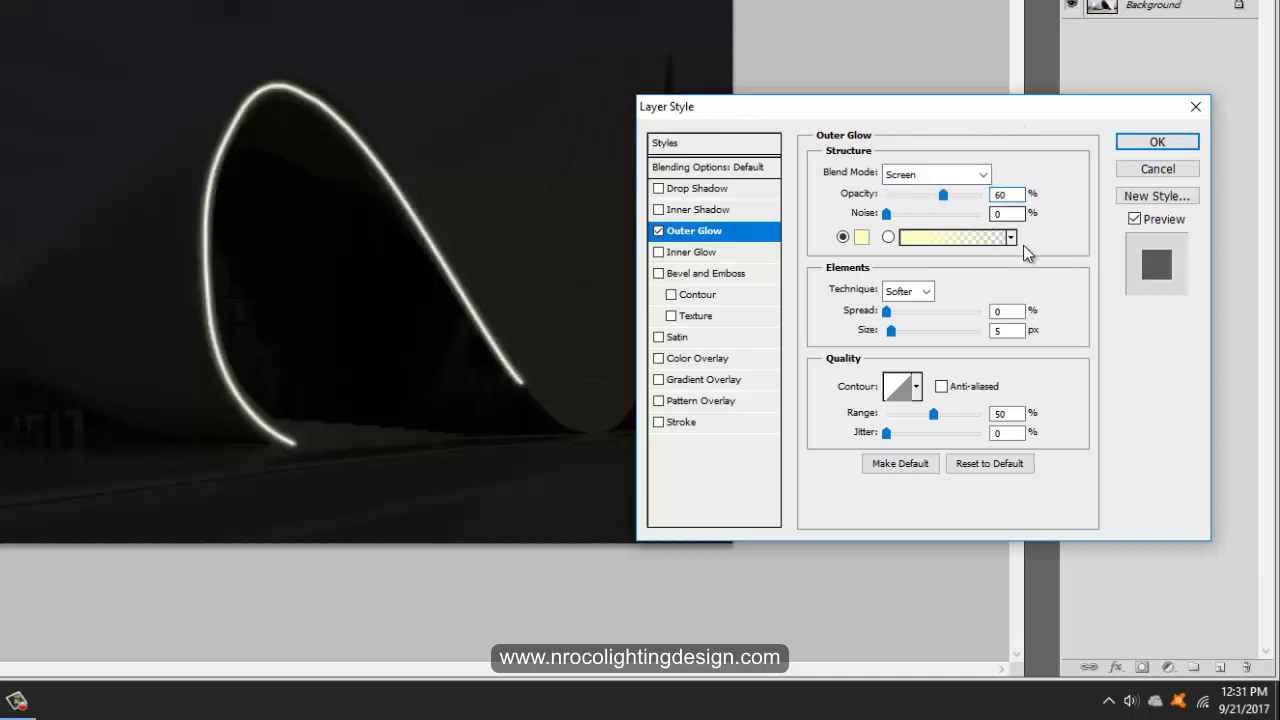
{"action": "left_click_drag", "start_coordinate": [890, 331], "coordinate": [905, 335]}
{"action": "left_click", "coordinate": [1158, 142]}
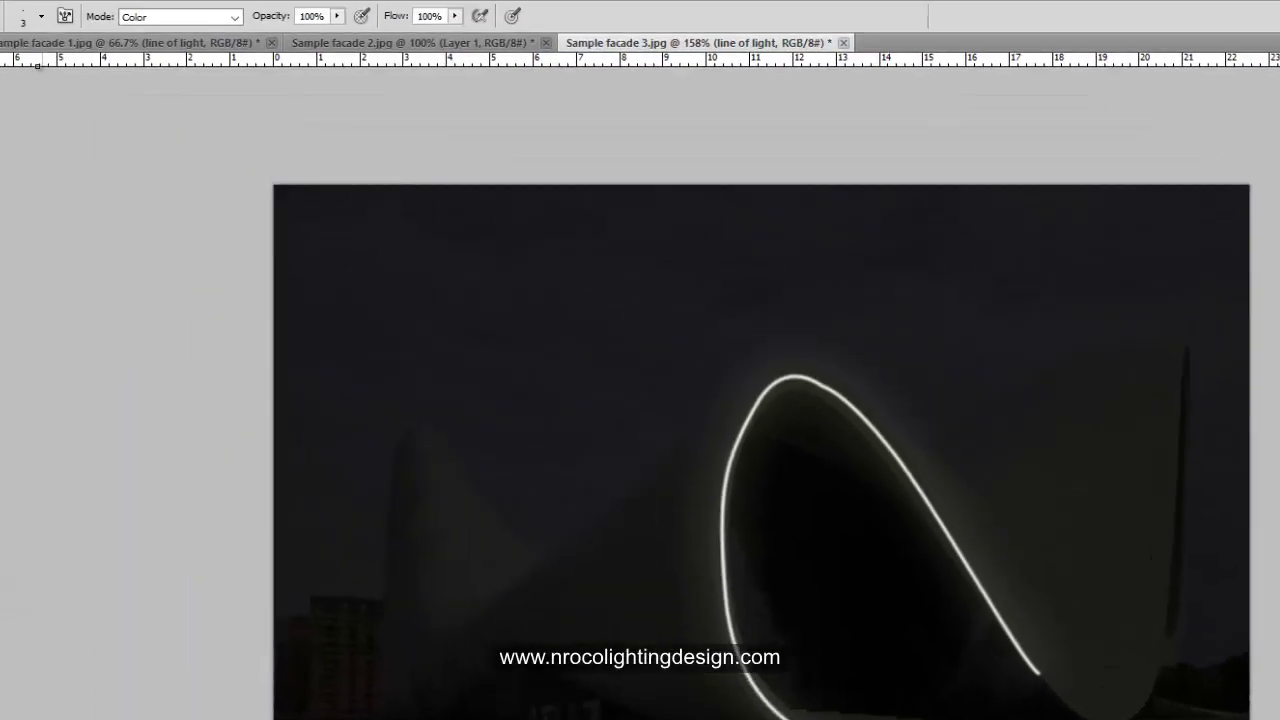
Step: Set the brush size to 2 px and switch to the Pen tool
{"action": "left_click", "coordinate": [99, 48]}
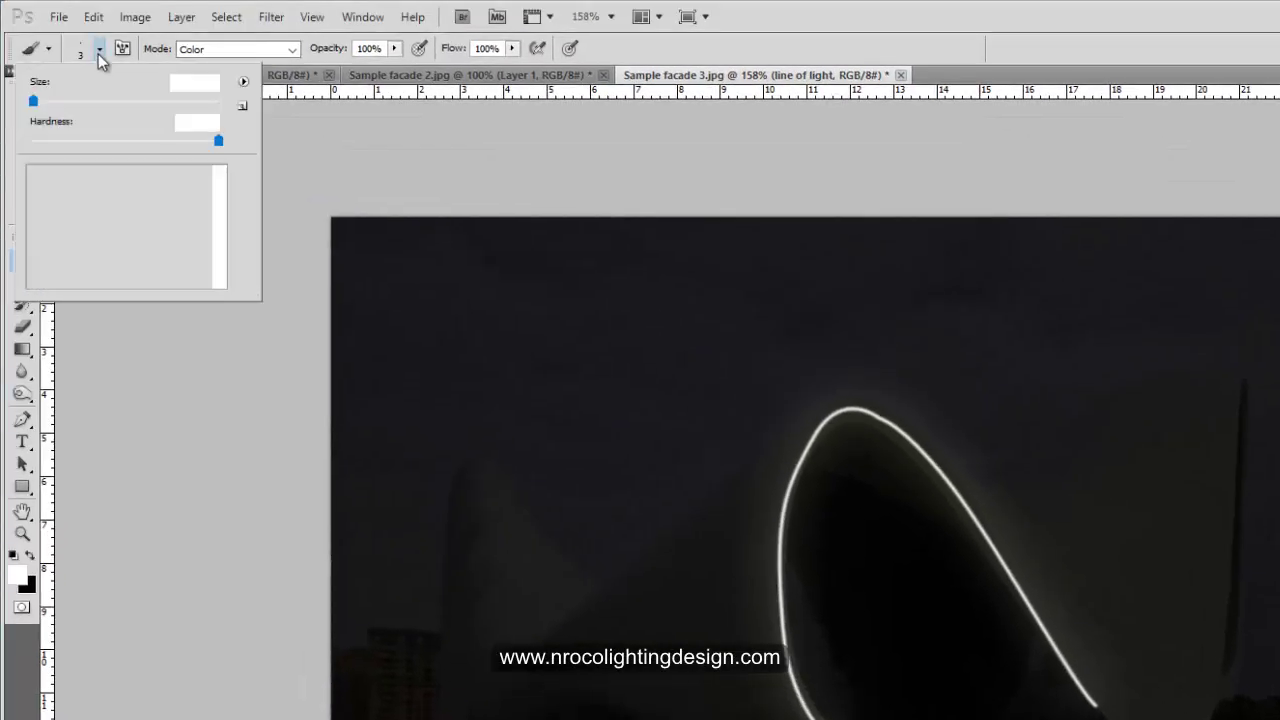
{"action": "double_click", "coordinate": [196, 82]}
{"action": "type", "text": "2"}
{"action": "key", "text": "Return"}
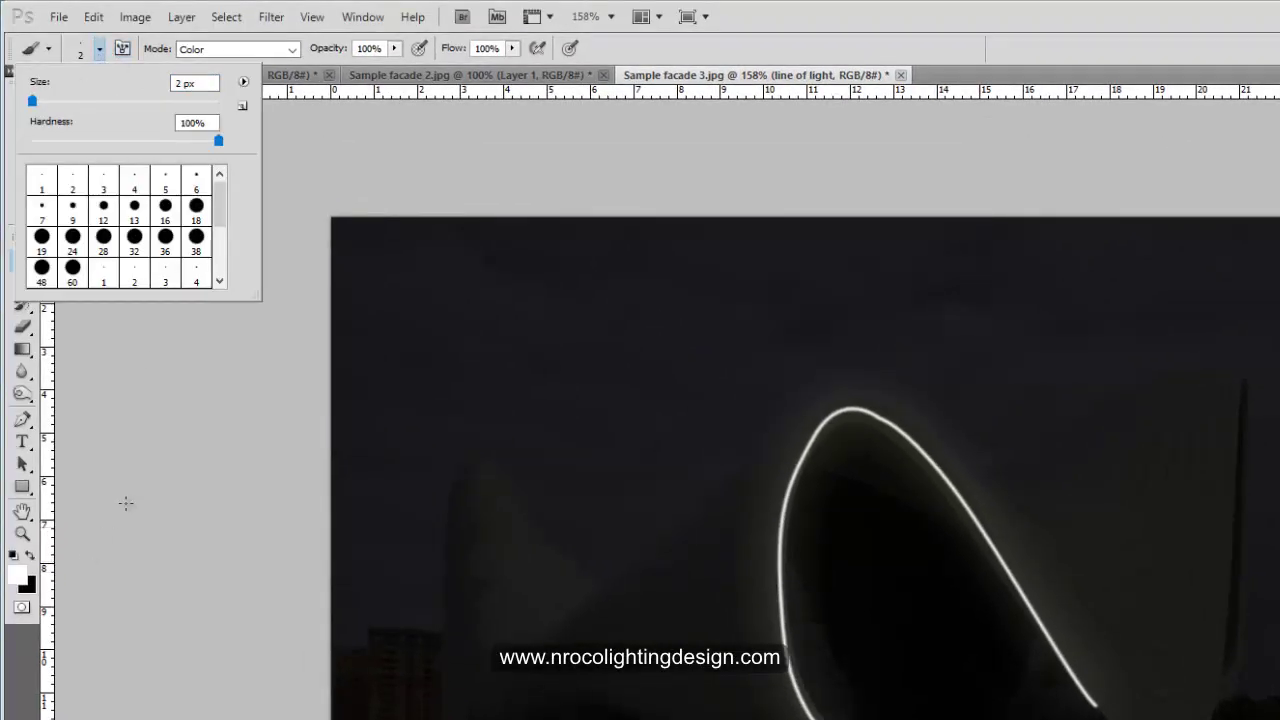
{"action": "left_click", "coordinate": [22, 419]}
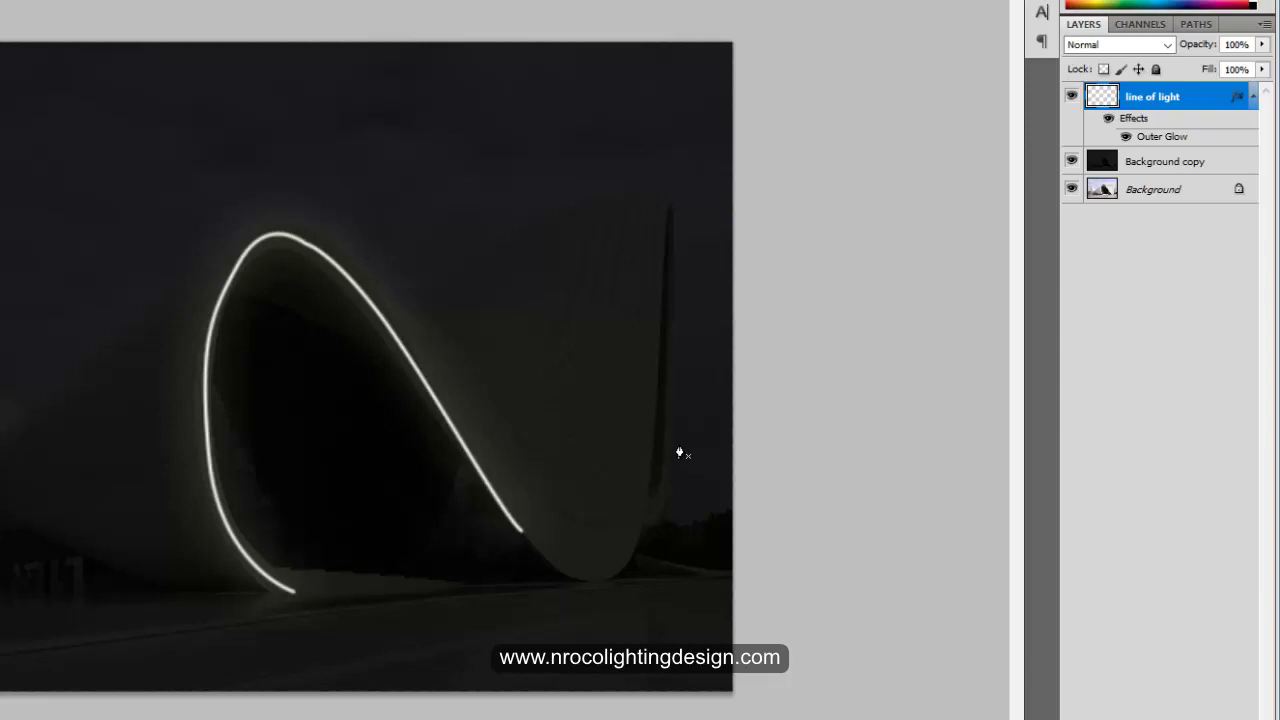
{"action": "left_click", "coordinate": [672, 204]}
{"action": "left_click_drag", "start_coordinate": [666, 441], "coordinate": [666, 498]}
{"action": "left_click_drag", "start_coordinate": [653, 541], "coordinate": [663, 556]}
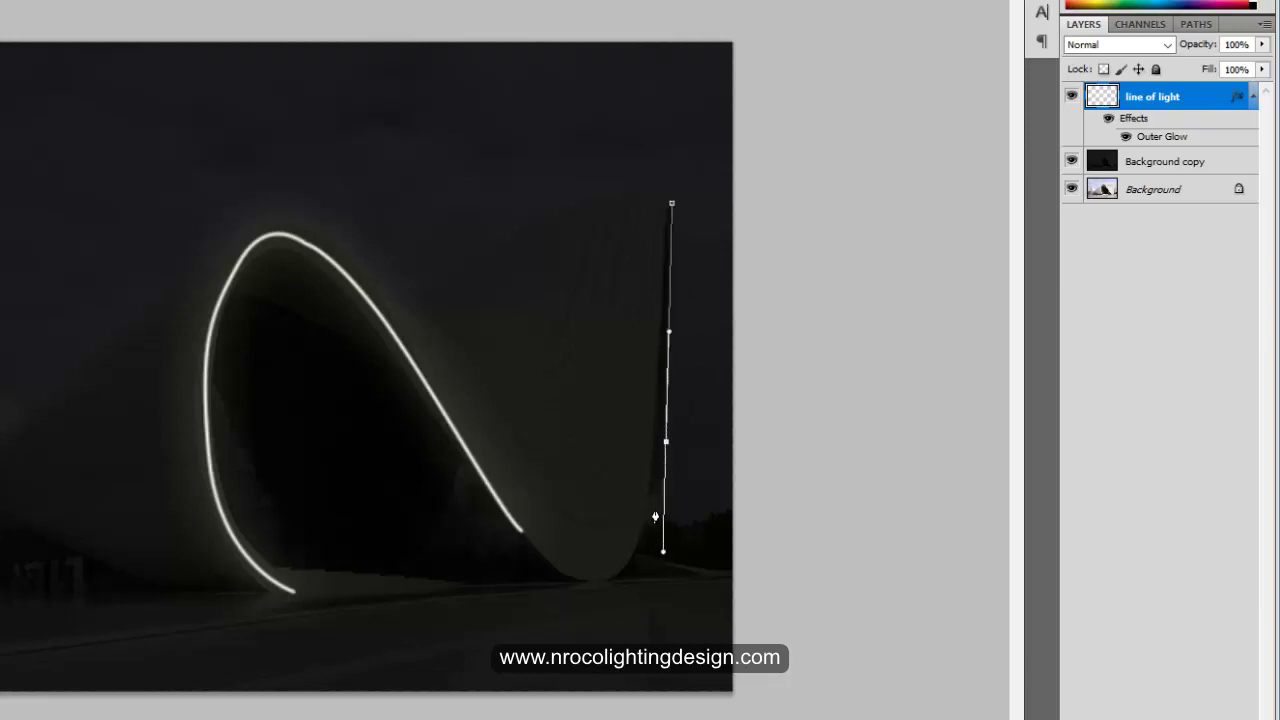
{"action": "key", "text": "ctrl+z"}
{"action": "key", "text": "ctrl+alt+z"}
{"action": "mouse_move", "coordinate": [644, 510]}
{"action": "left_mouse_down"}
{"action": "mouse_move", "coordinate": [634, 537]}
{"action": "mouse_move", "coordinate": [651, 500]}
{"action": "mouse_move", "coordinate": [660, 524]}
{"action": "left_mouse_up"}
{"action": "key", "text": "Escape"}
Step: Trace a Pen path down the facade's far vertical edge, curving it at the base, stroke it with the Brush, and dismiss the path
{"action": "left_click", "coordinate": [670, 206]}
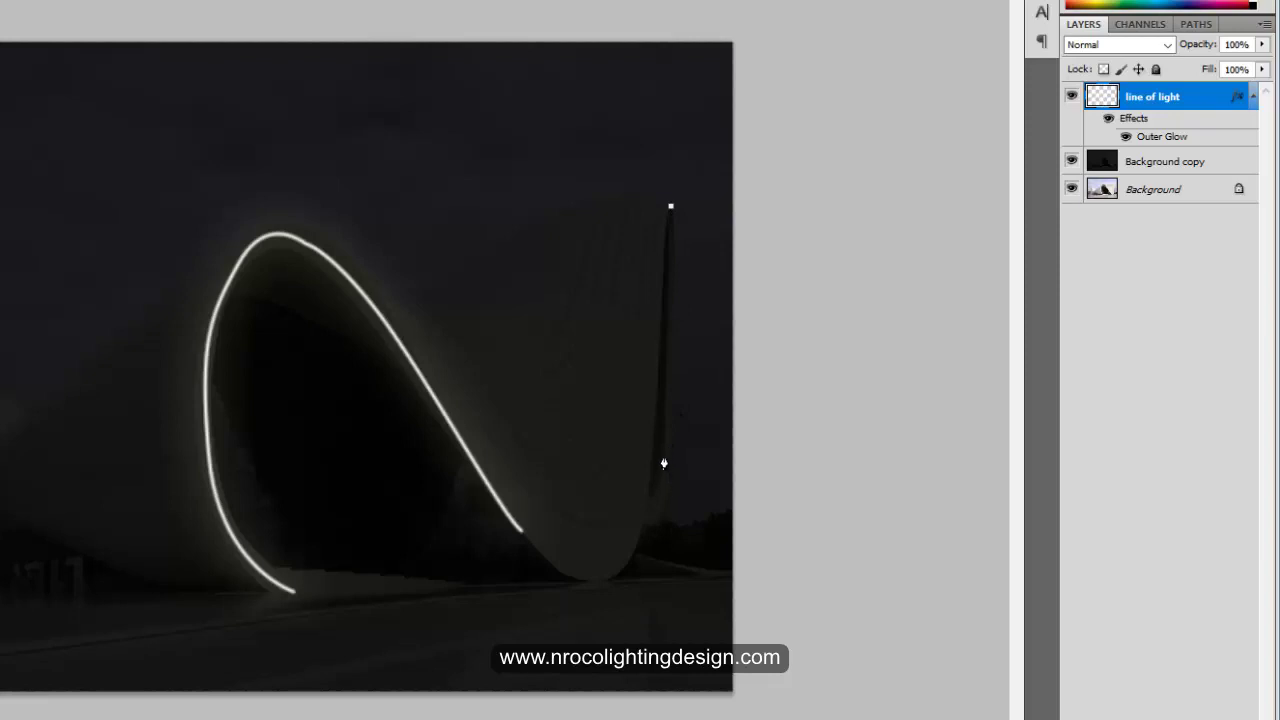
{"action": "left_click_drag", "start_coordinate": [664, 455], "coordinate": [659, 505]}
{"action": "right_click", "coordinate": [668, 412]}
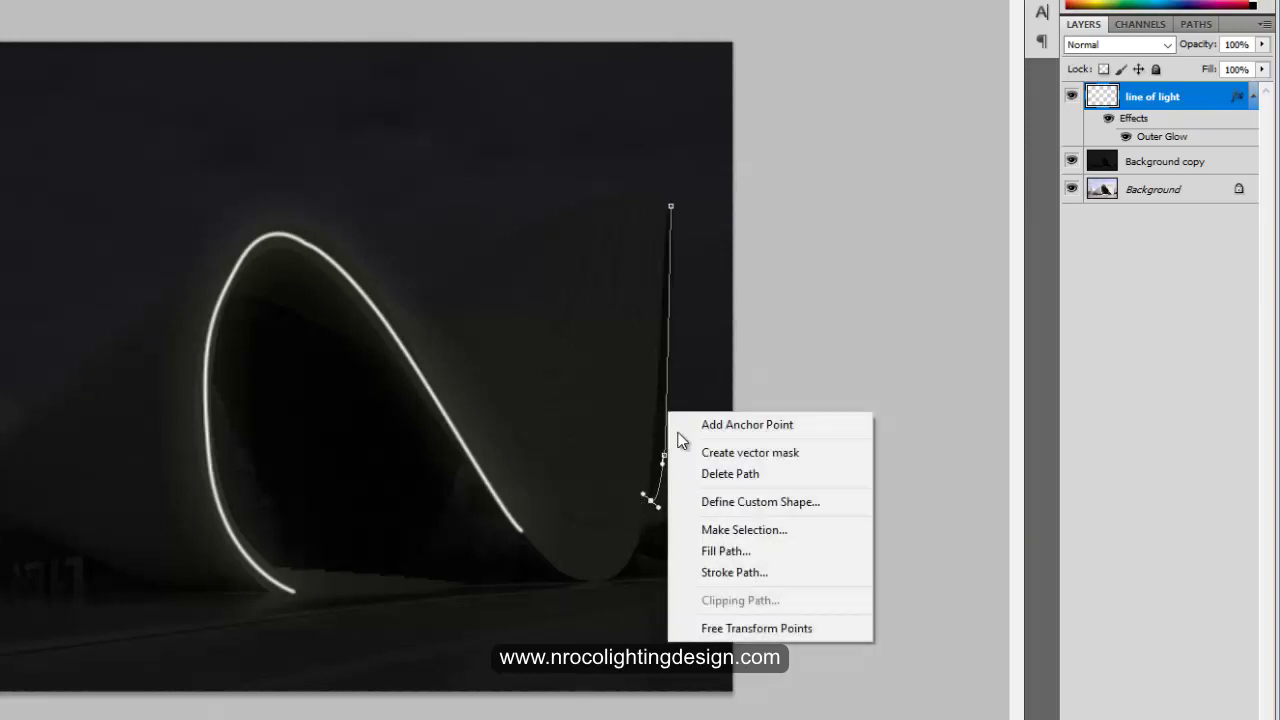
{"action": "left_click", "coordinate": [731, 571]}
{"action": "left_click", "coordinate": [472, 174]}
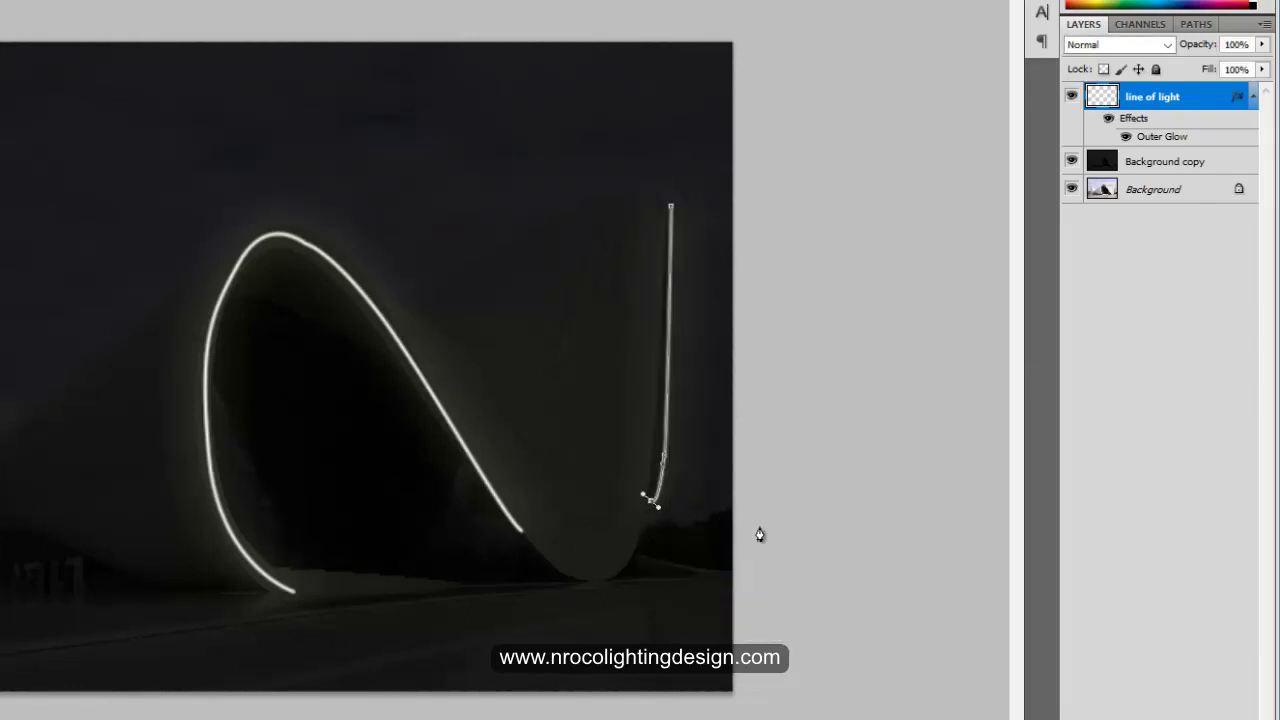
{"action": "key", "text": "Return"}
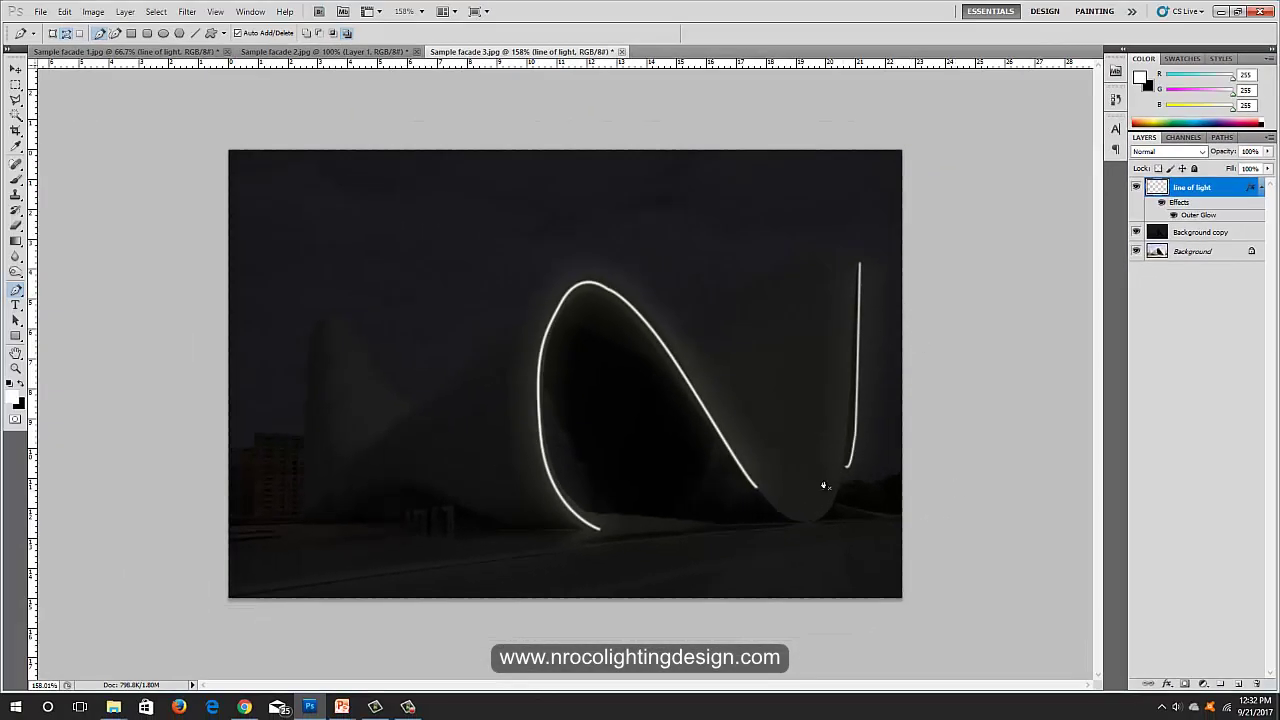
Step: Switch to Google Chrome and examine buildings with linear light strips in the "facade lighting design" image results
{"action": "key", "text": "super"}
{"action": "left_click", "coordinate": [243, 707]}
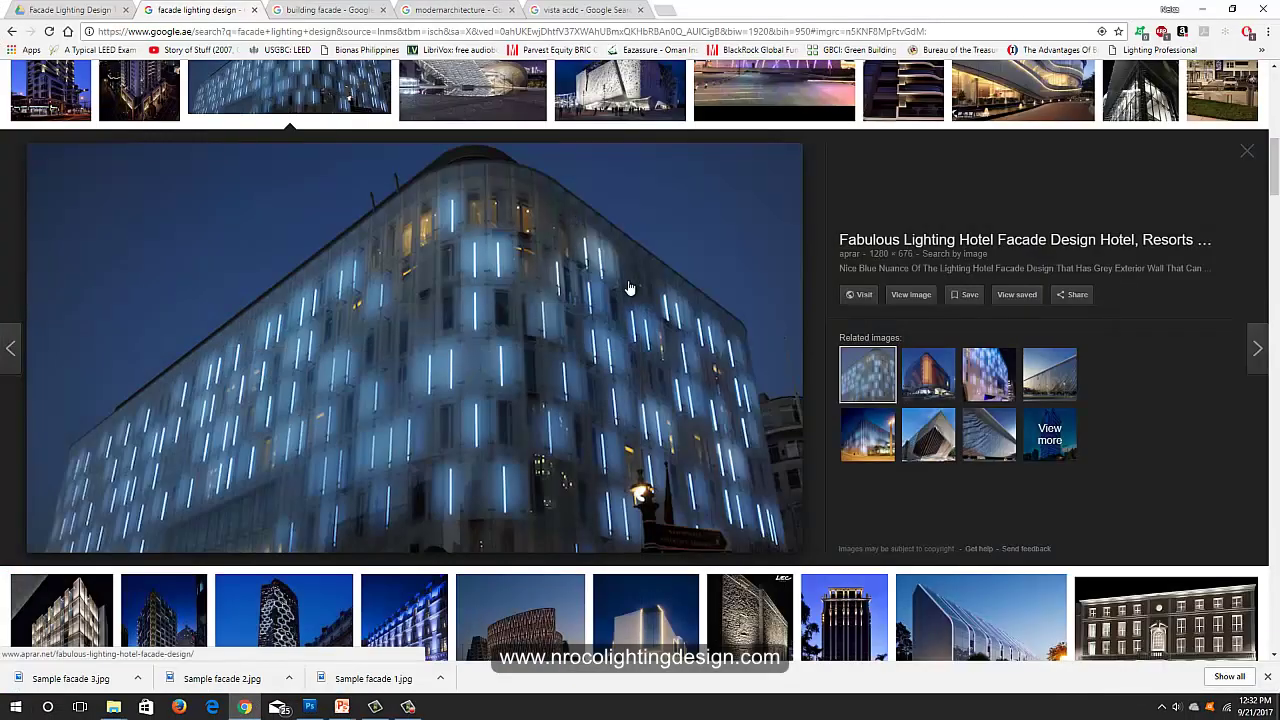
{"action": "scroll", "coordinate": [600, 291], "scroll_direction": "up", "scroll_amount": 2}
{"action": "scroll", "coordinate": [557, 207], "scroll_direction": "up", "scroll_amount": 3}
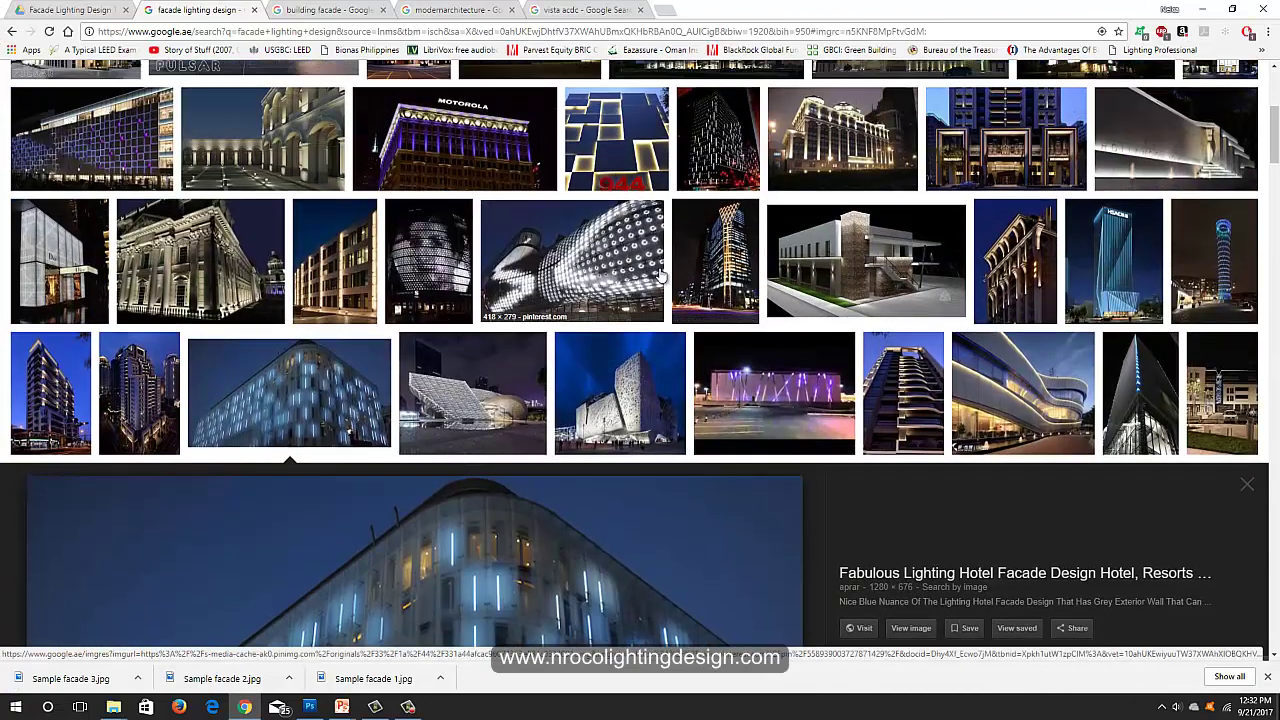
{"action": "scroll", "coordinate": [557, 207], "scroll_direction": "down", "scroll_amount": 10}
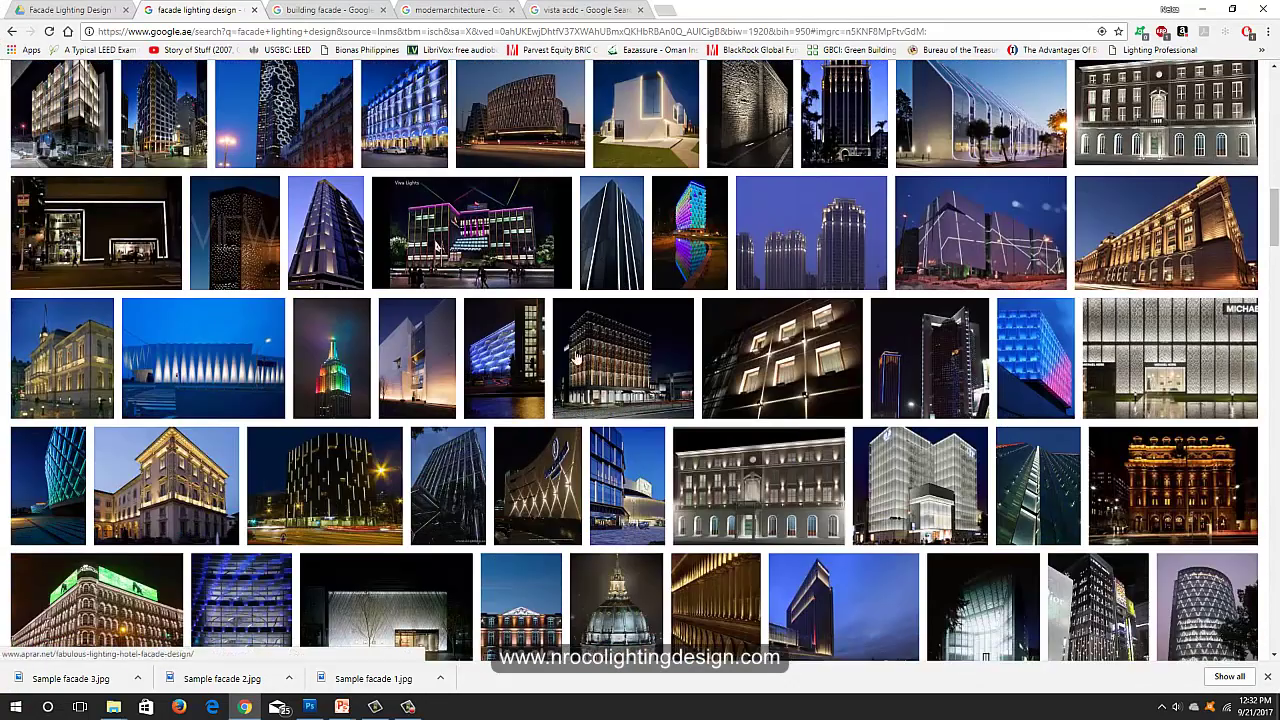
{"action": "left_click", "coordinate": [606, 278]}
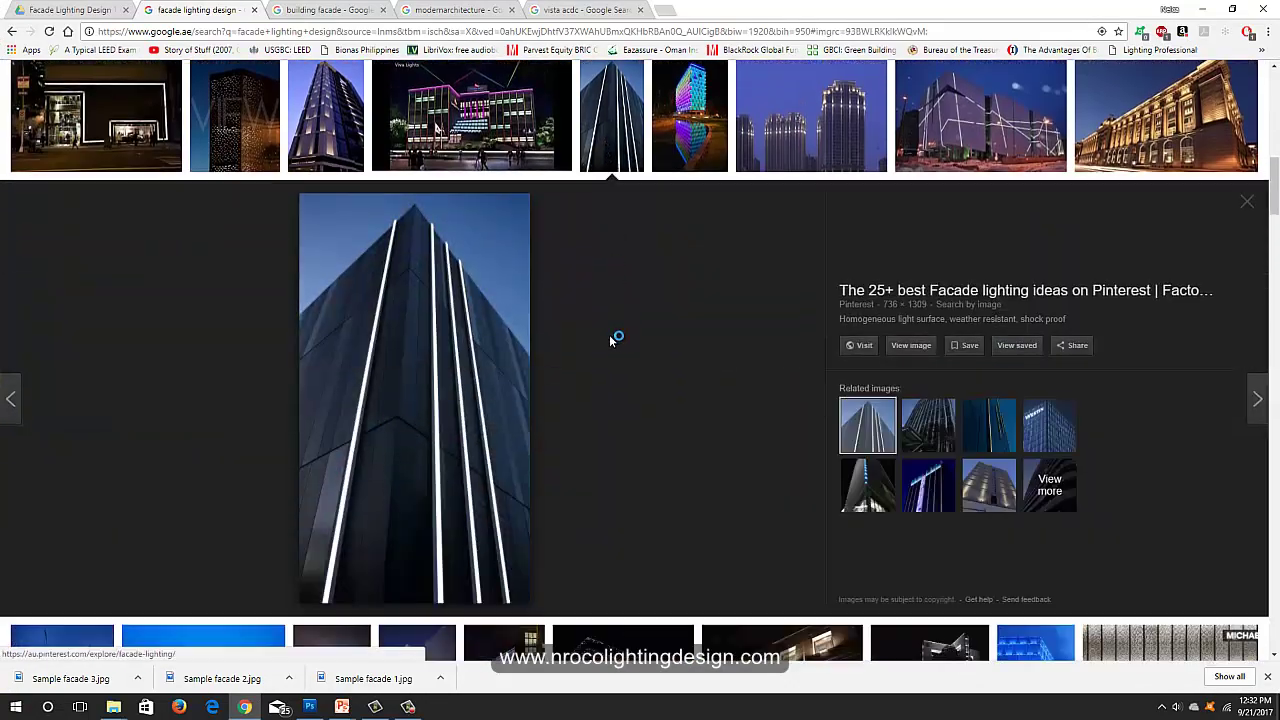
{"action": "left_click", "coordinate": [936, 106]}
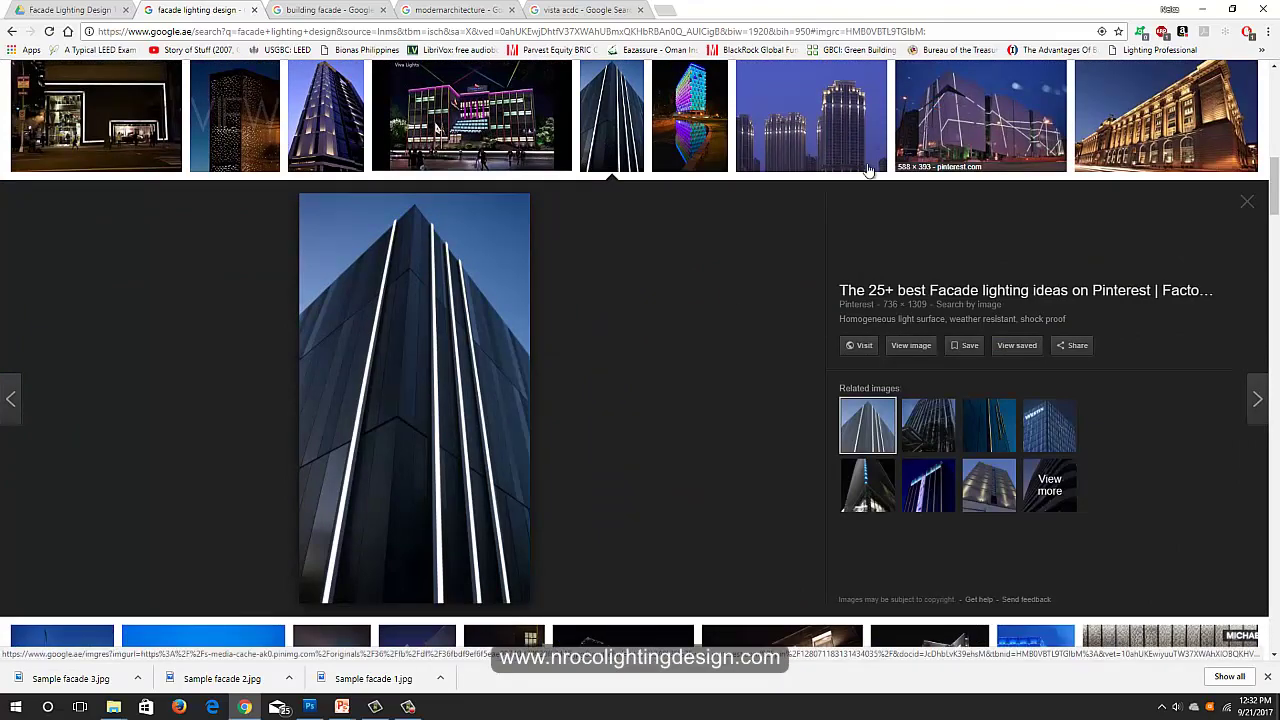
{"action": "scroll", "coordinate": [634, 417], "scroll_direction": "down", "scroll_amount": 4}
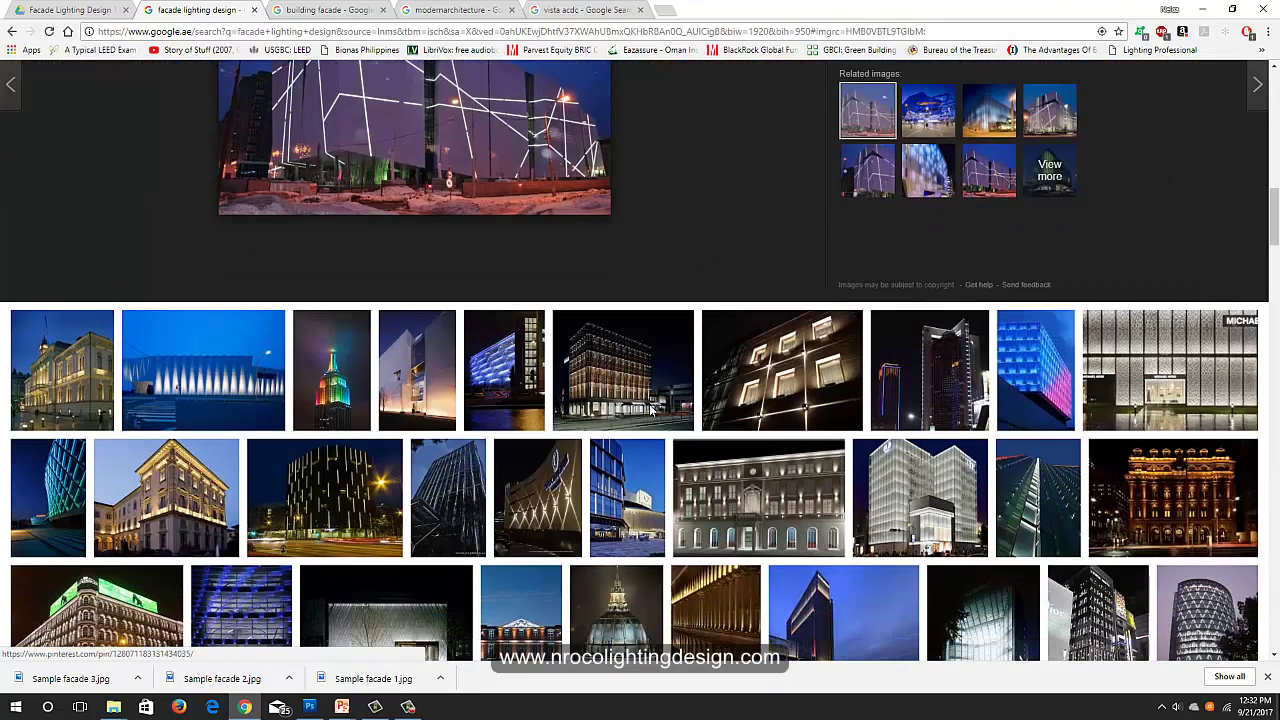
{"action": "scroll", "coordinate": [567, 441], "scroll_direction": "down", "scroll_amount": 3}
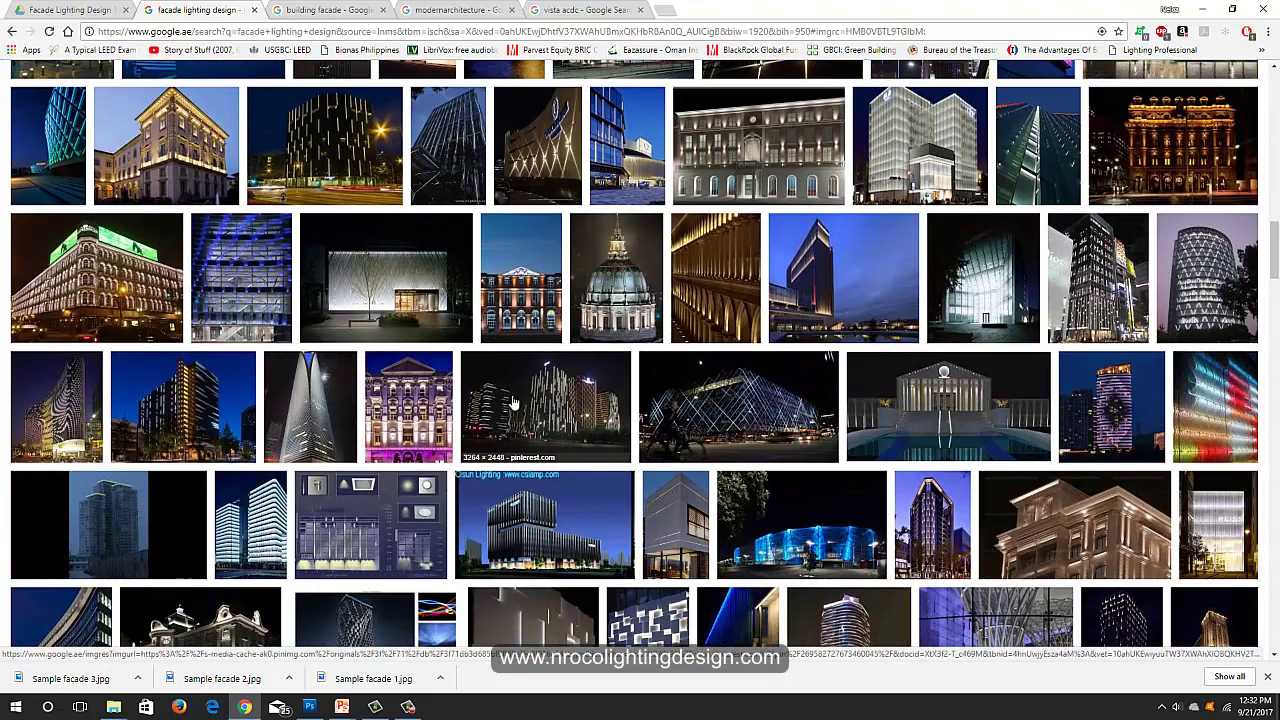
{"action": "left_click", "coordinate": [365, 168]}
{"action": "scroll", "coordinate": [567, 402], "scroll_direction": "down", "scroll_amount": 1}
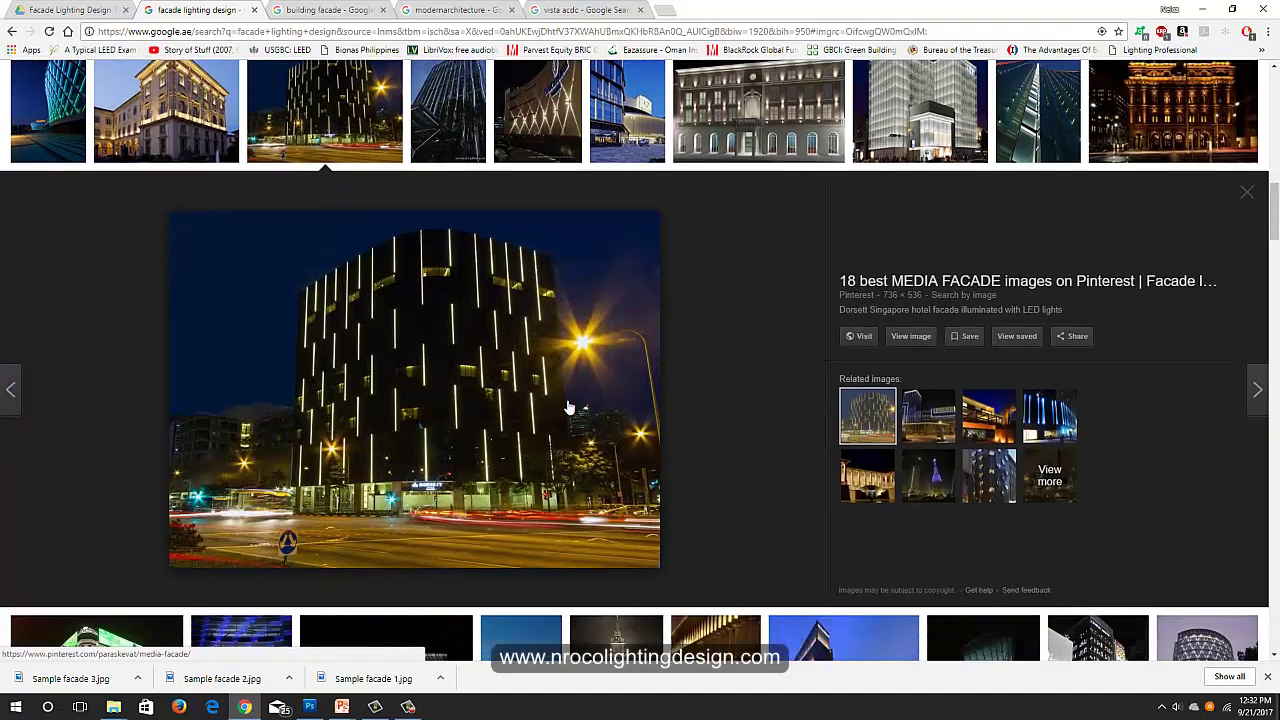